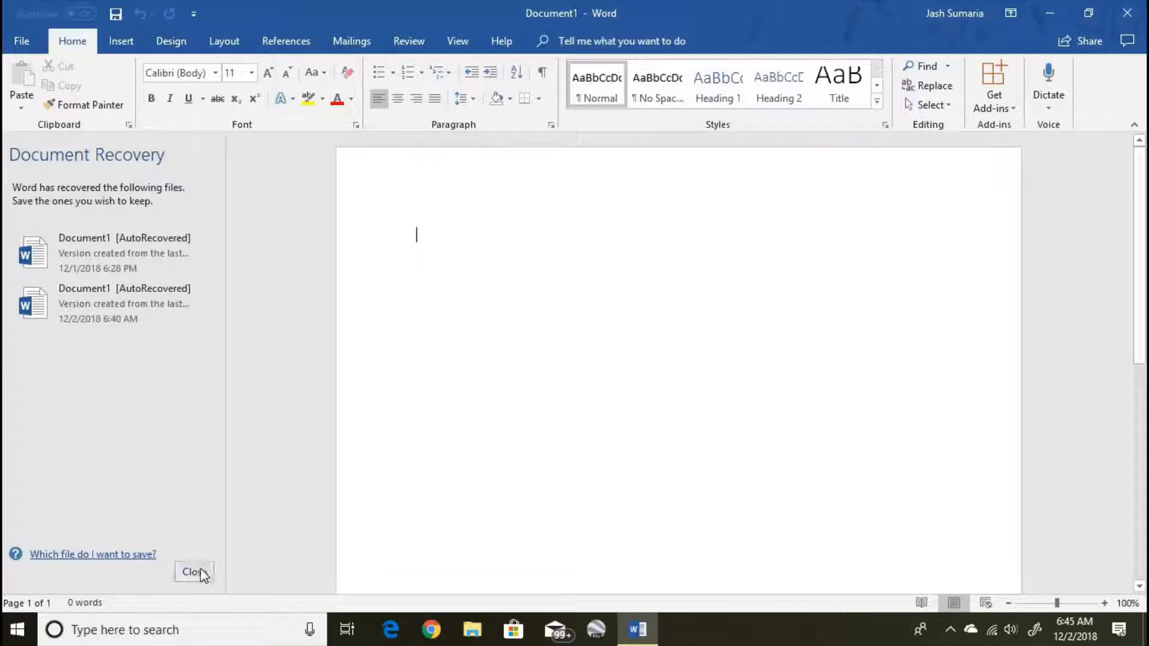
# - Close Document Recovery and discard the recovered files, leaving only blank Document1
pyautogui.click(202, 573)
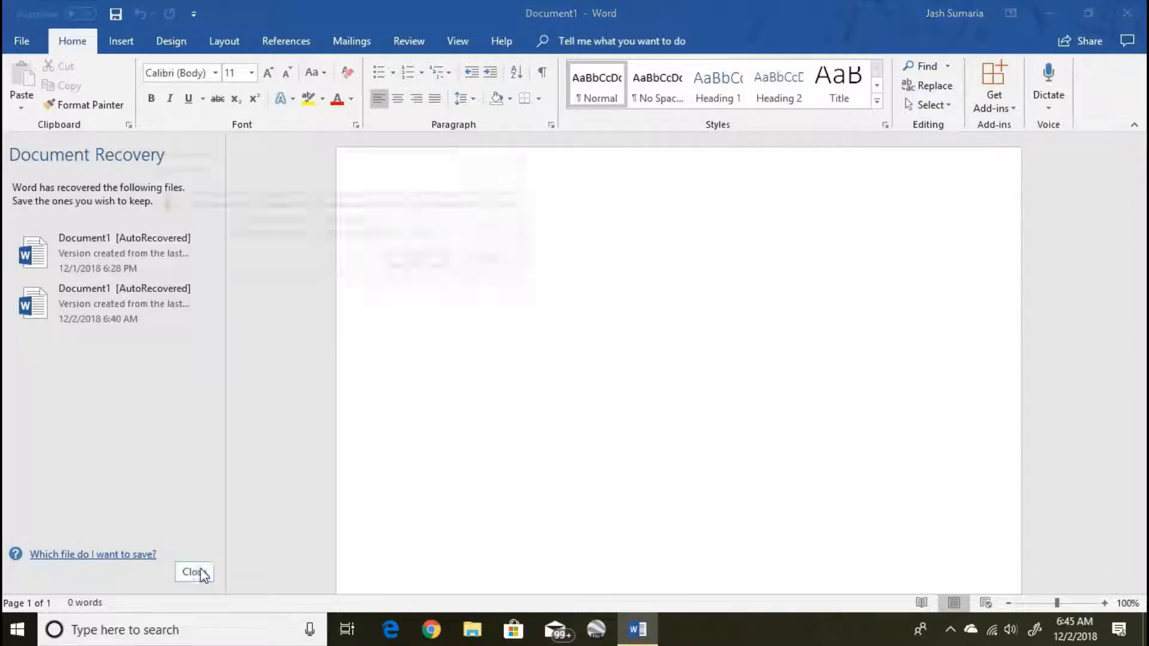
pyautogui.click(422, 262)
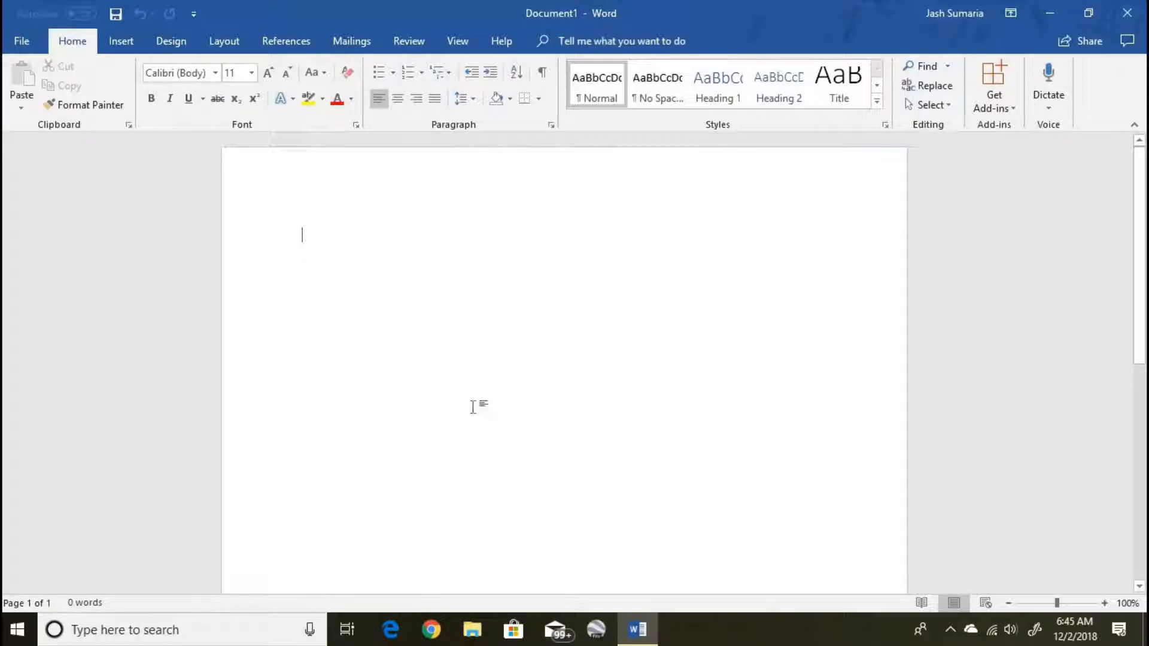
# - Browse the Open locations: Shared with Me, both OneDrive accounts and This PC
pyautogui.click(22, 43)
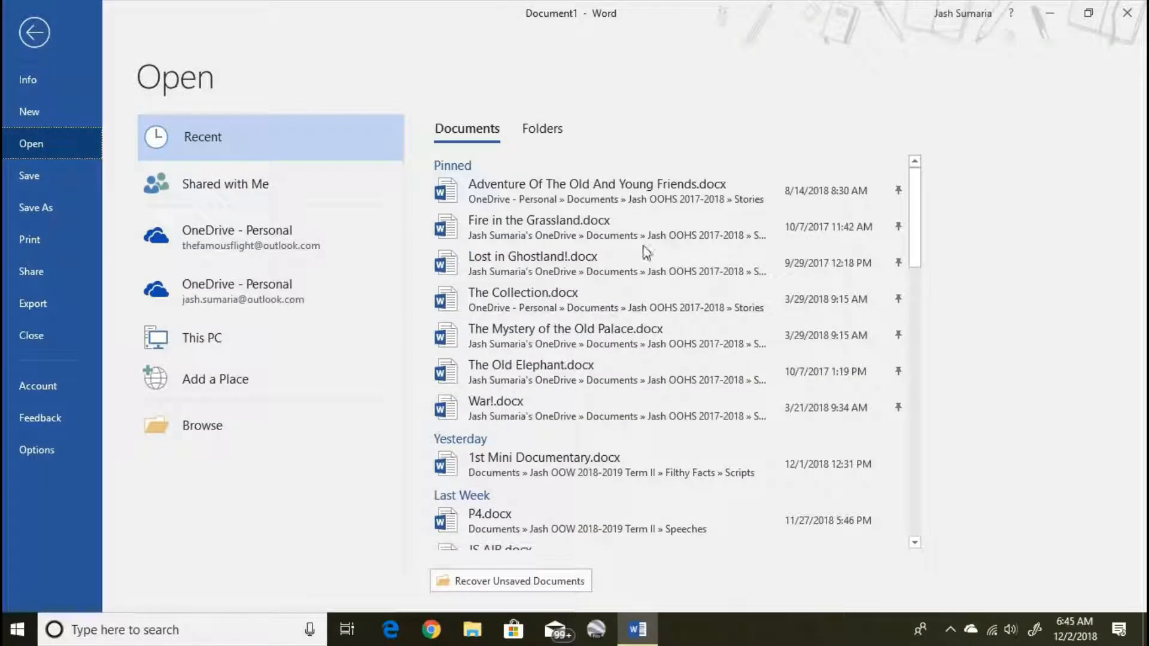
pyautogui.moveTo(912, 228); pyautogui.dragTo(958, 35)
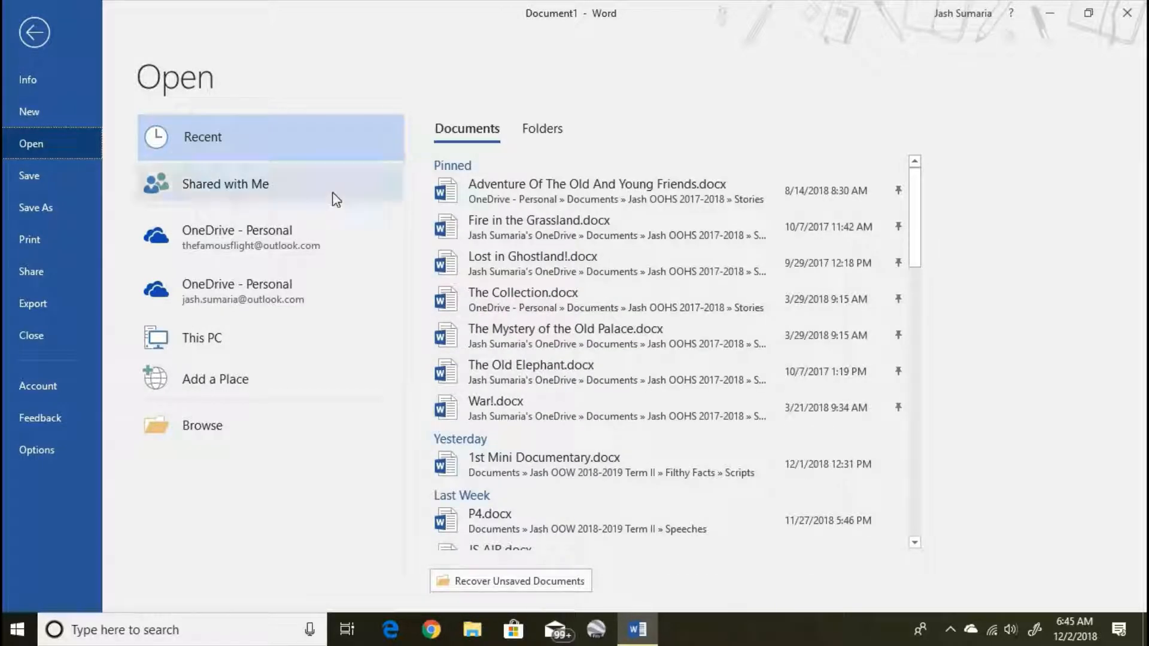
pyautogui.click(310, 188)
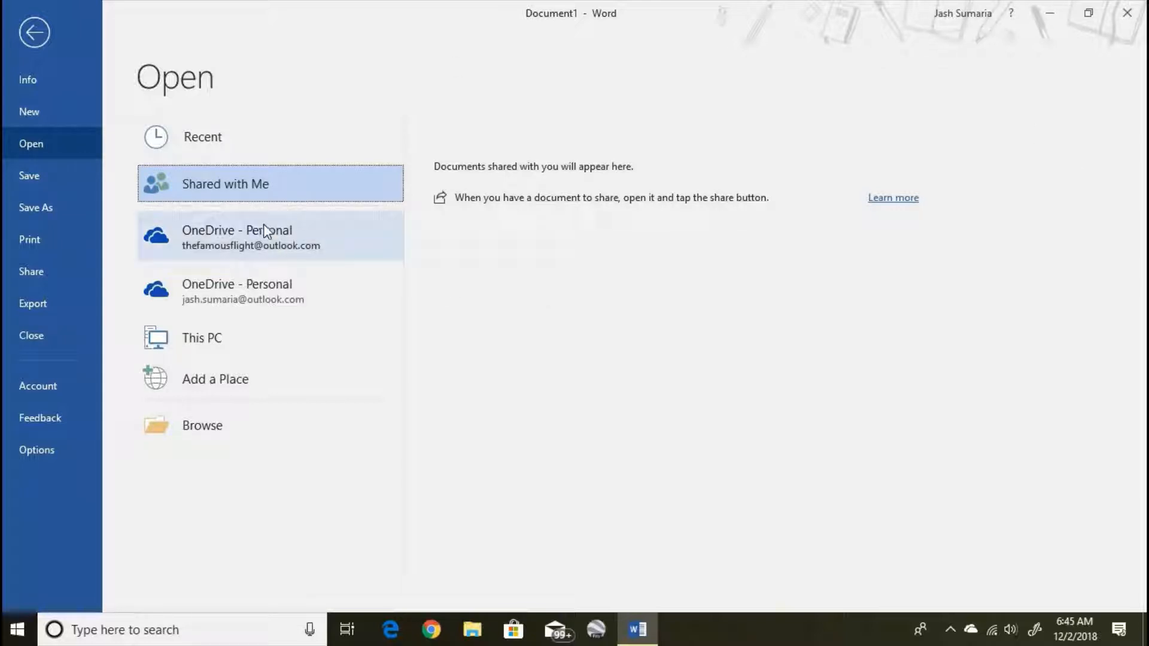
pyautogui.click(255, 240)
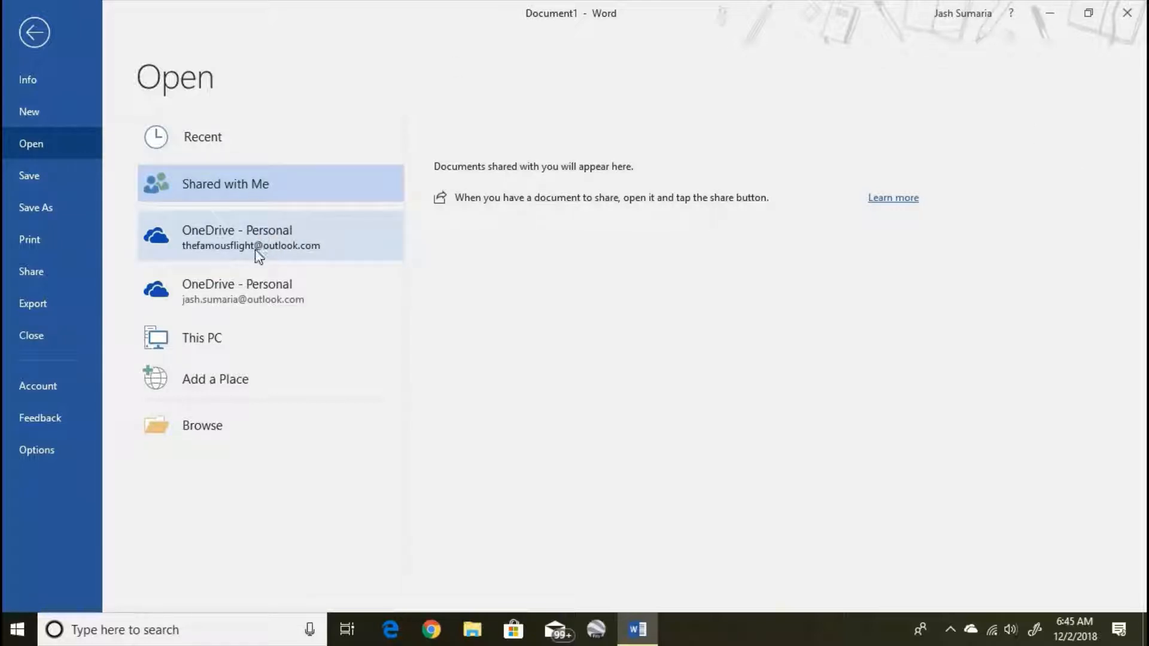
pyautogui.click(257, 279)
pyautogui.click(242, 338)
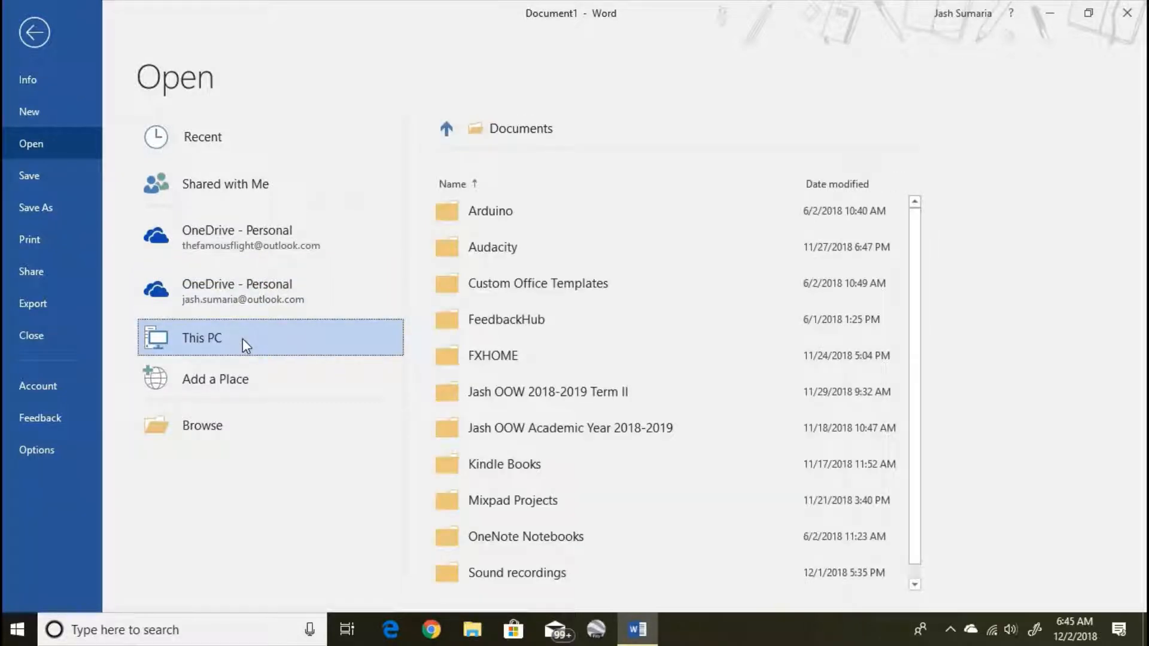
# - Look at Add a Place and the Browse dialog, cancel it, and show the Info page
pyautogui.click(249, 384)
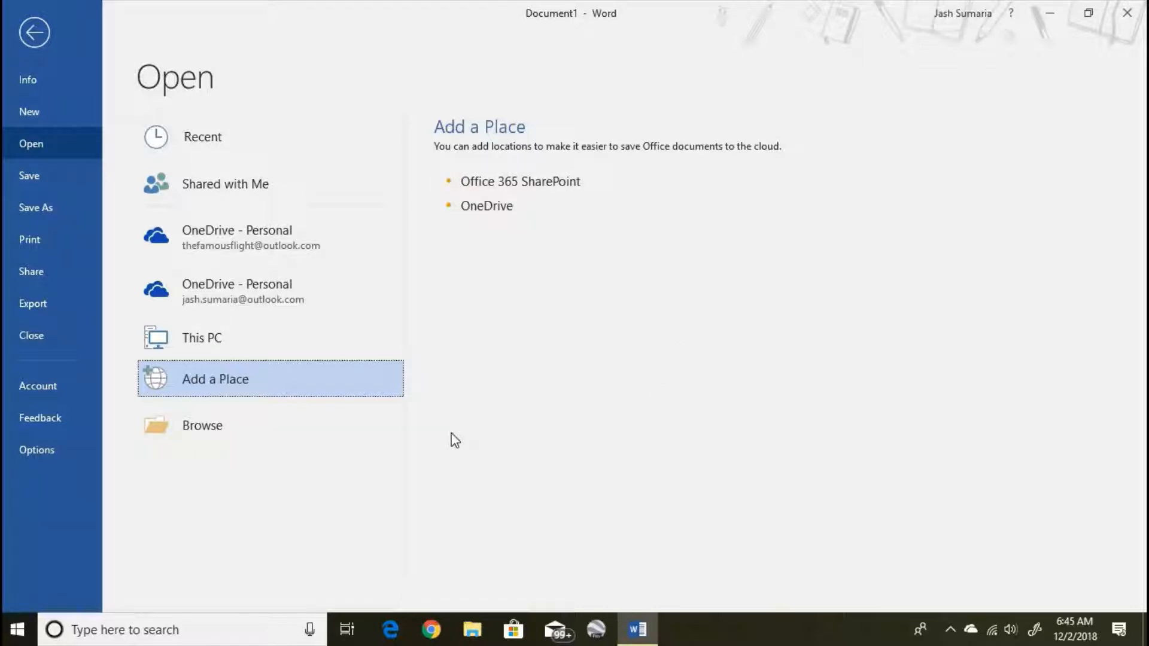
pyautogui.click(210, 424)
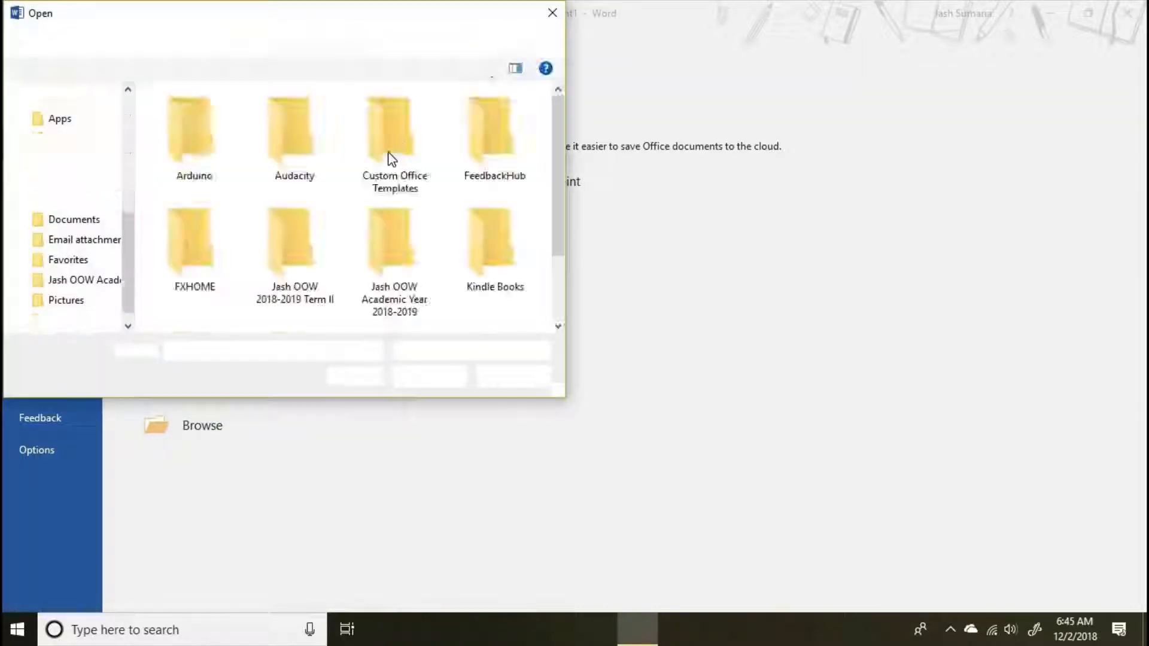
pyautogui.click(553, 13)
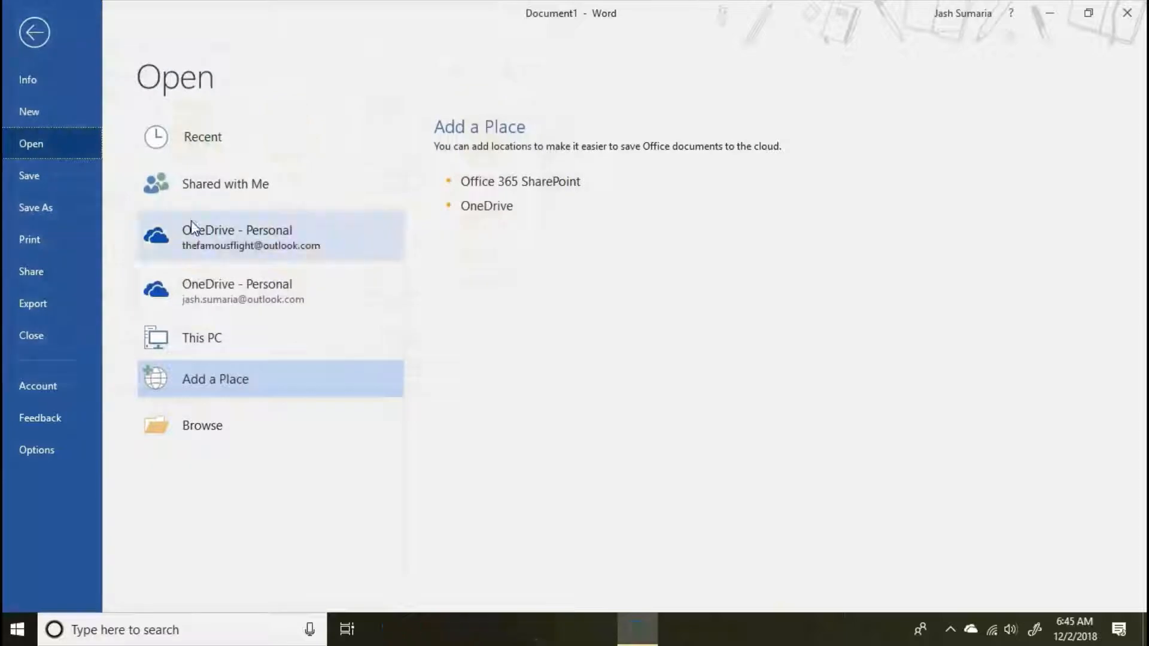
pyautogui.click(63, 77)
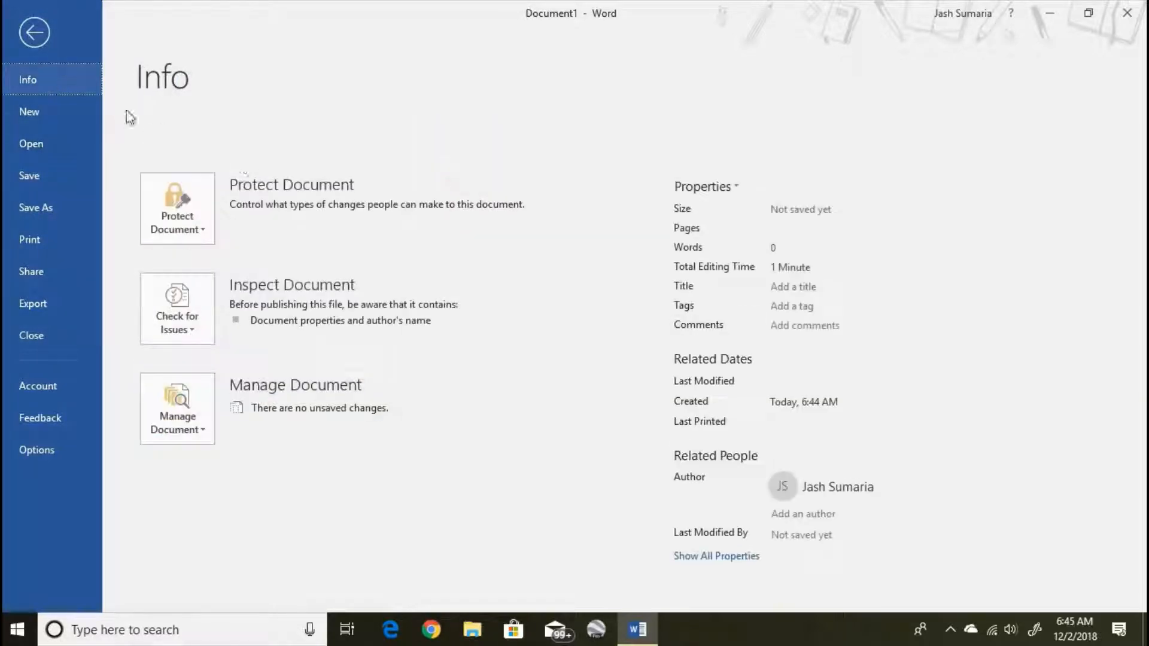
# - Review the Protect Document and Check for Issues menus, then show the New template gallery
pyautogui.click(196, 195)
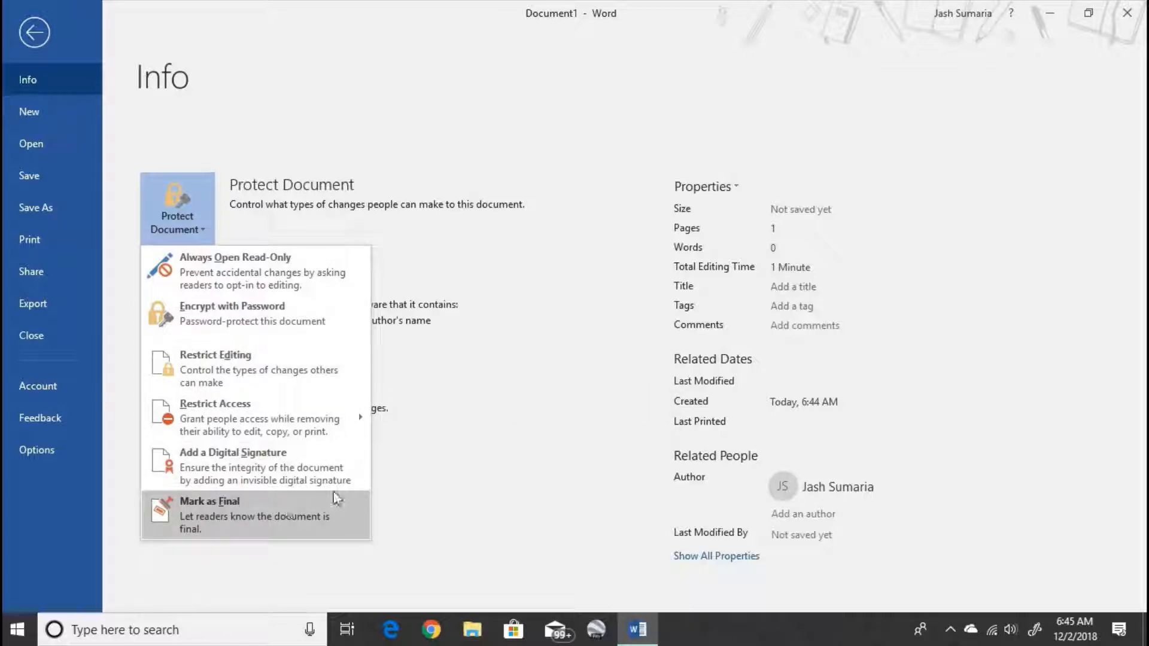
pyautogui.click(412, 472)
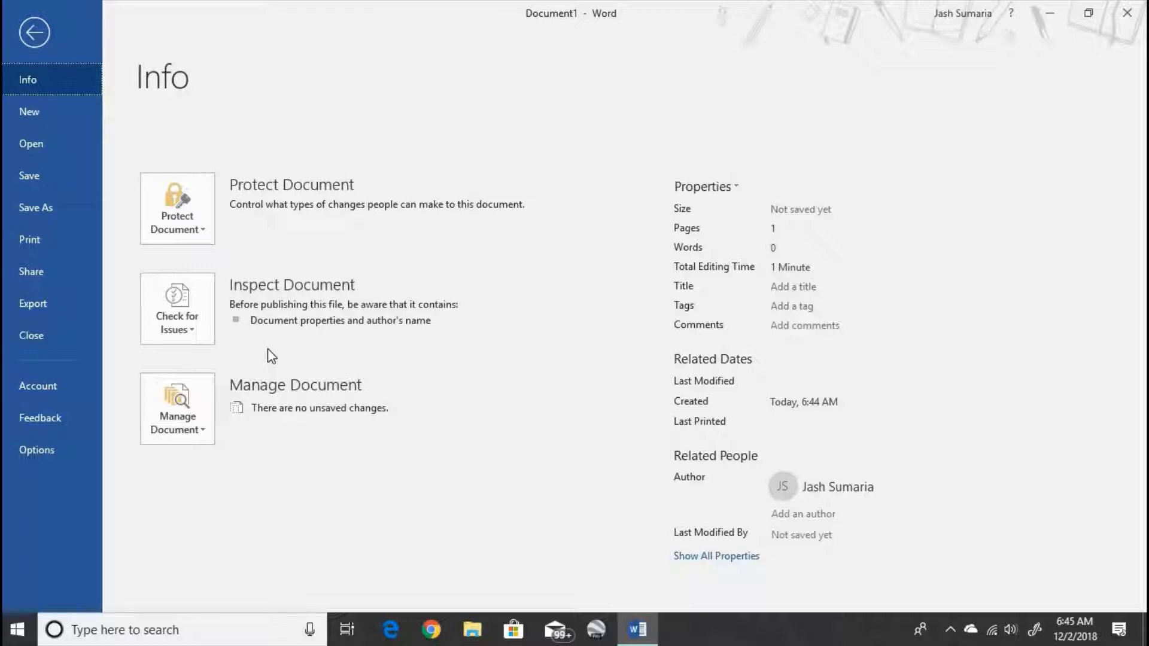
pyautogui.click(174, 332)
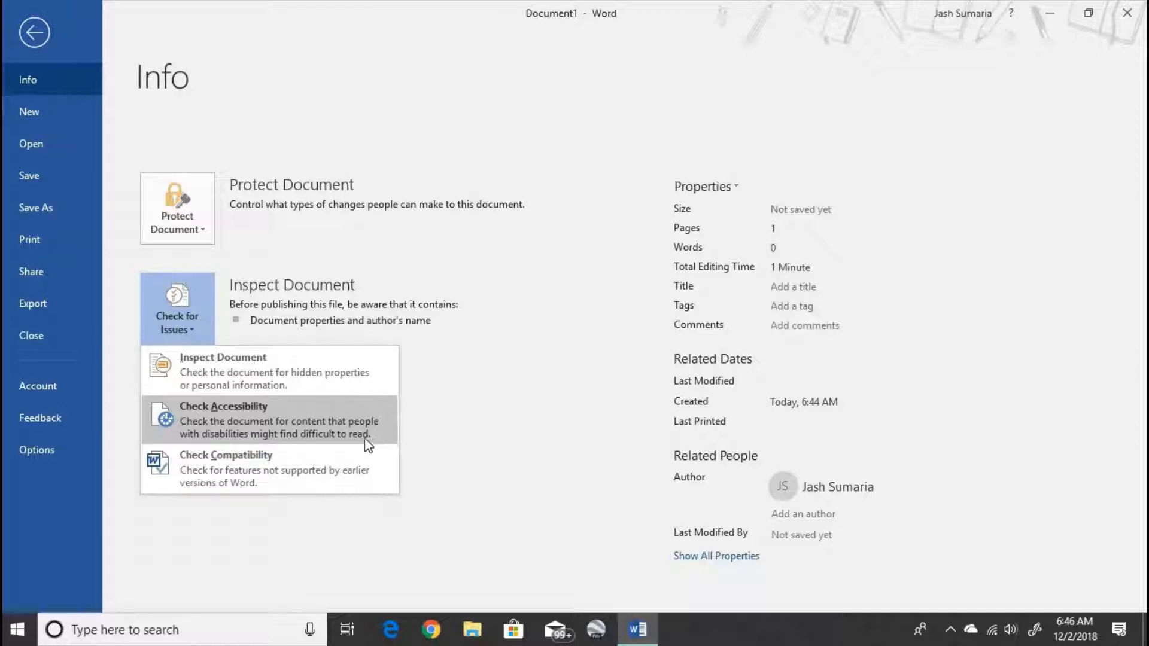
pyautogui.click(485, 330)
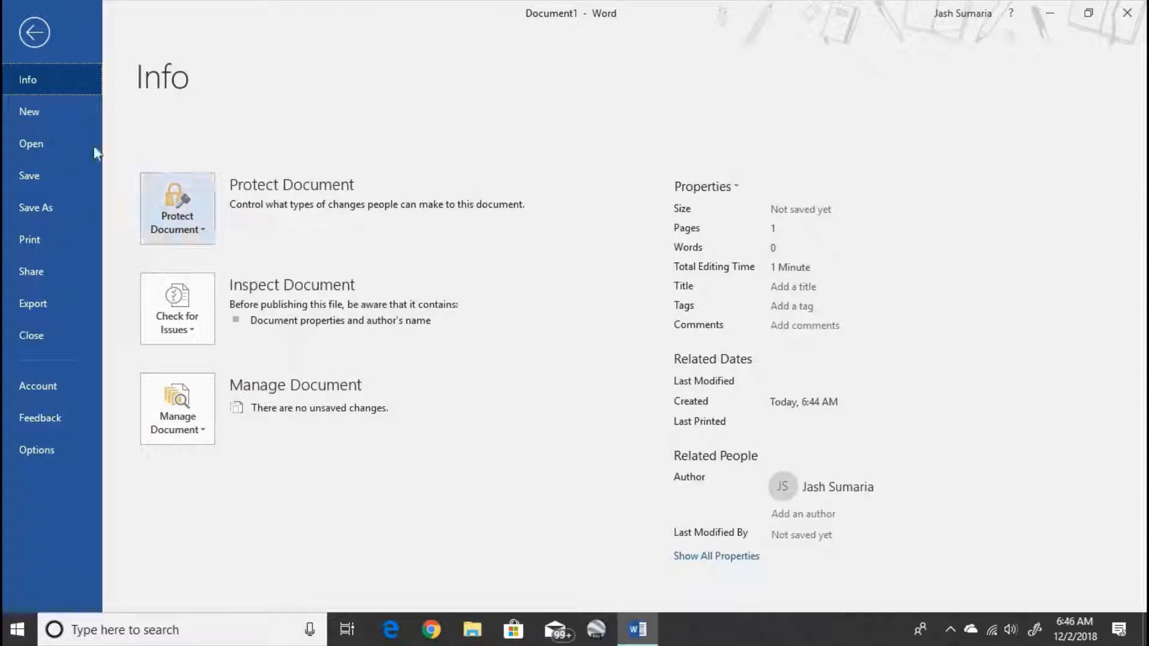
pyautogui.click(66, 111)
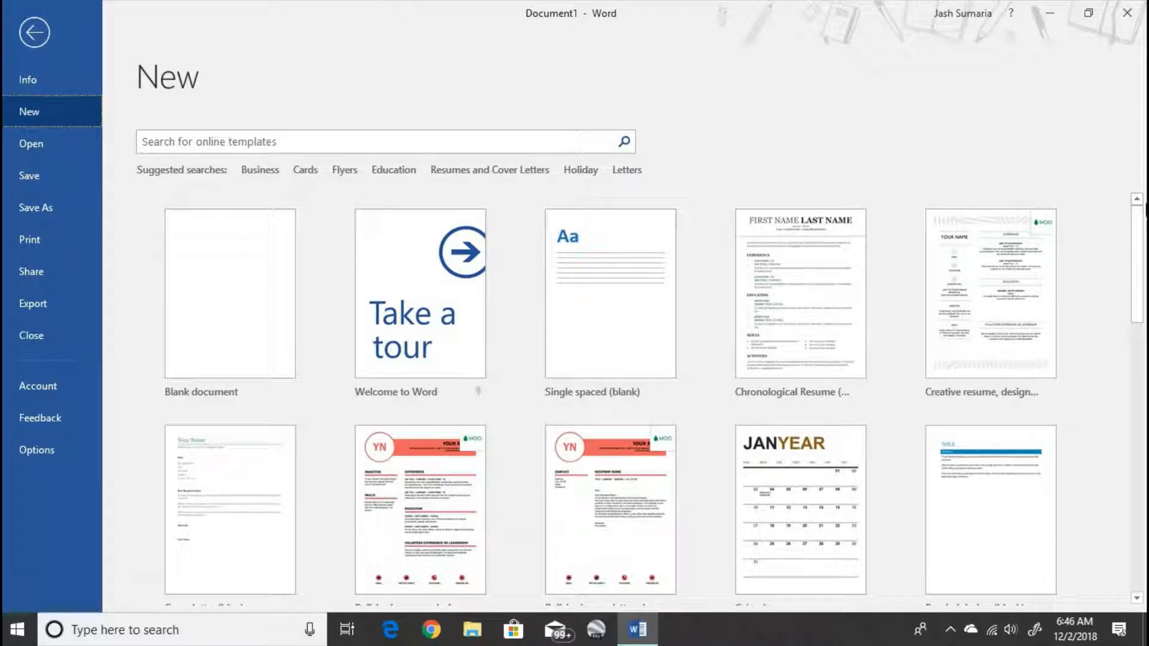
# - Check Save As locations and its Browse dialog without saving, then show the Print preview
pyautogui.moveTo(1140, 266); pyautogui.dragTo(1142, 230)
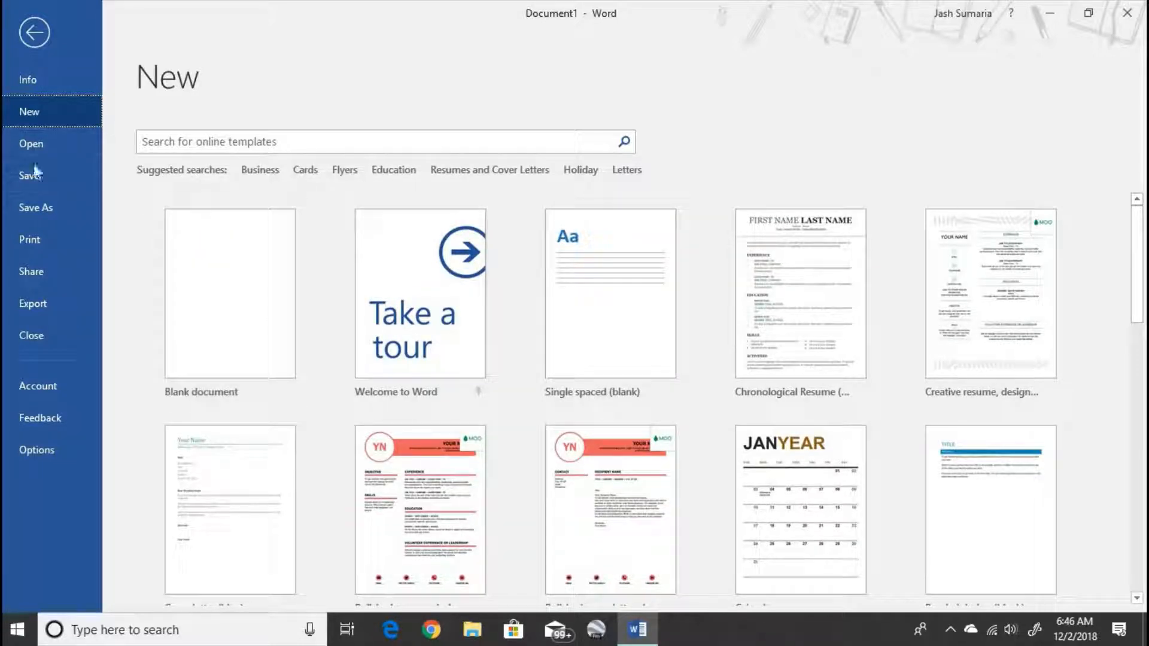
pyautogui.click(44, 177)
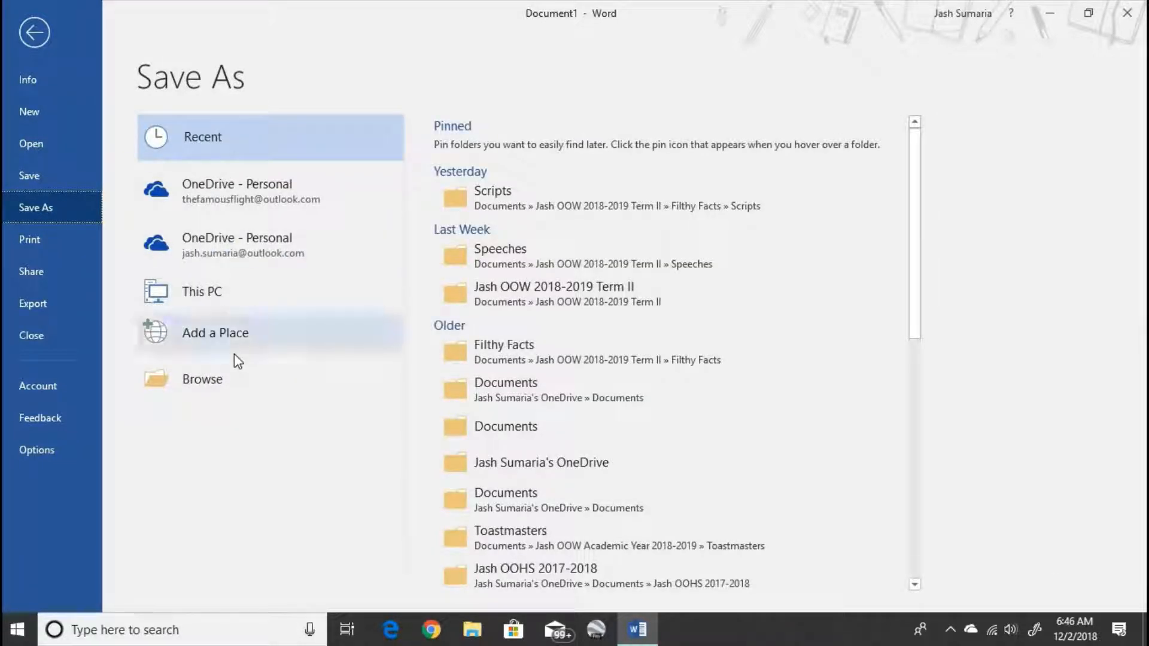
pyautogui.click(210, 374)
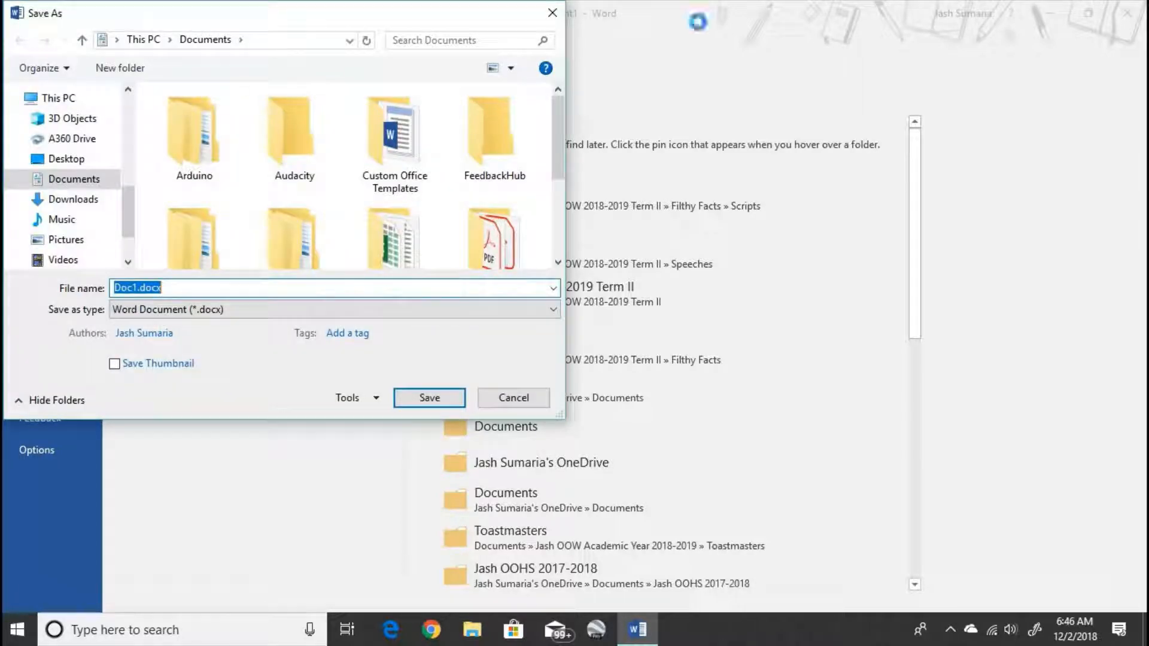
pyautogui.click(552, 13)
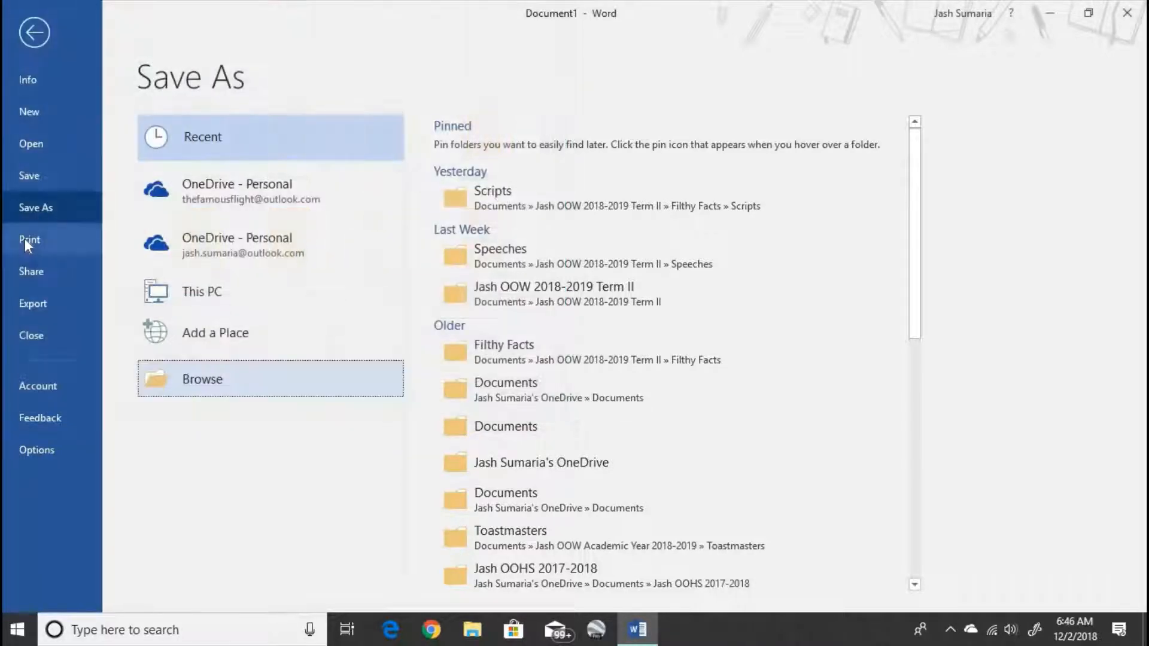
pyautogui.click(46, 175)
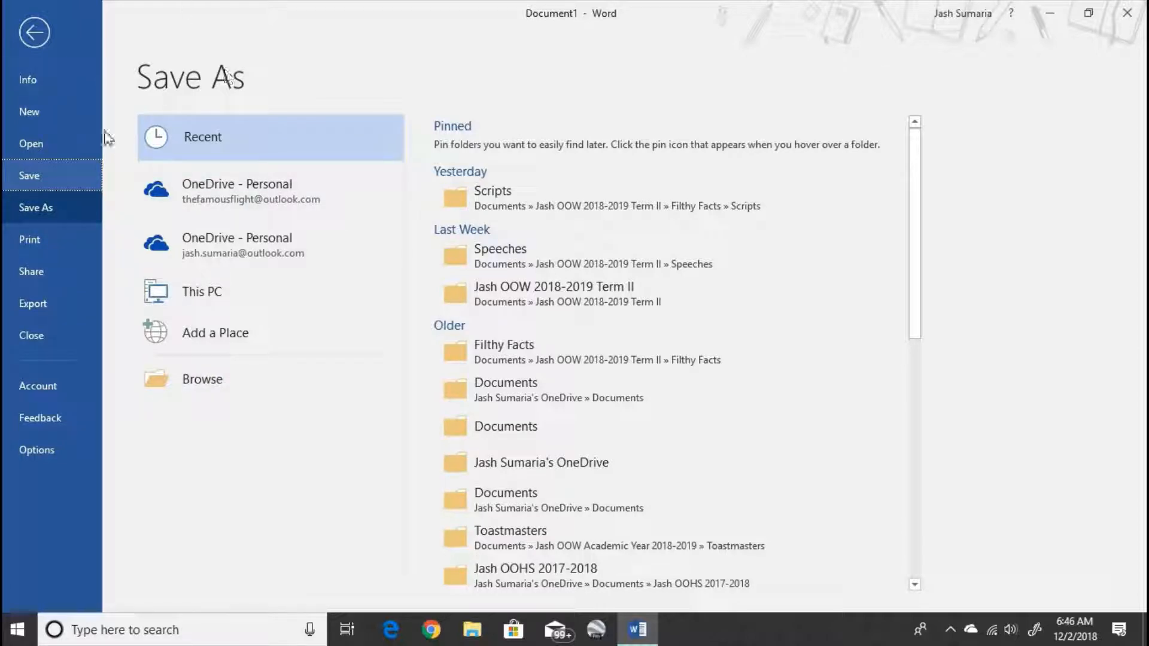
pyautogui.click(64, 227)
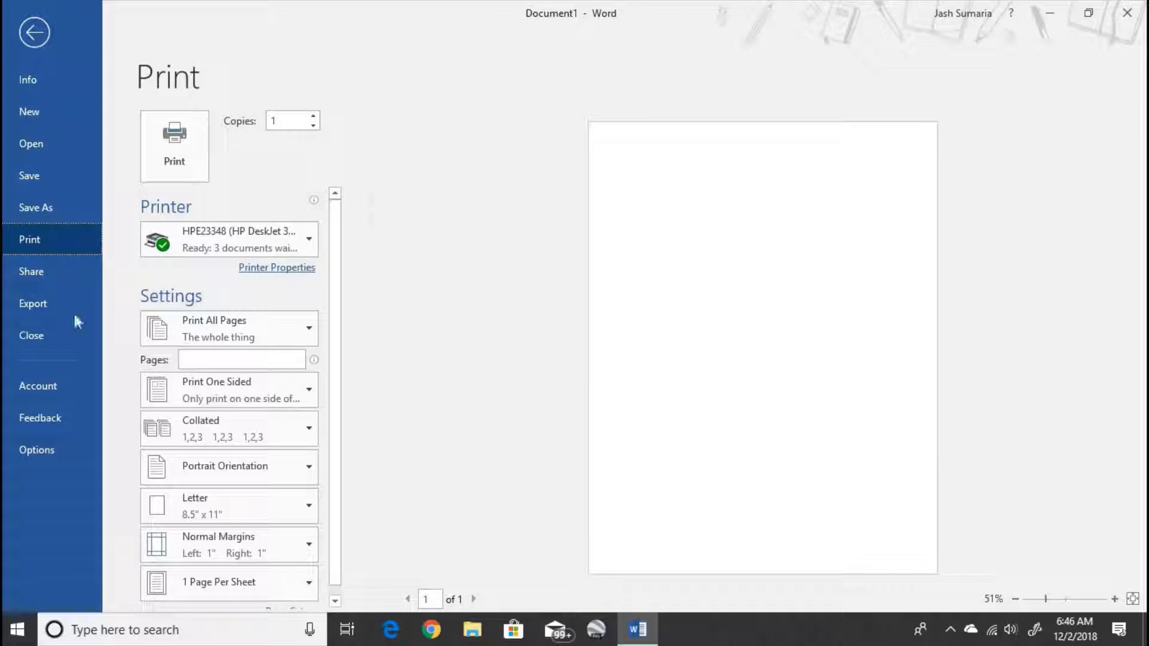
# - Preview the Share pane and the Create PDF/XPS dialog without sharing or publishing anything
pyautogui.click(41, 270)
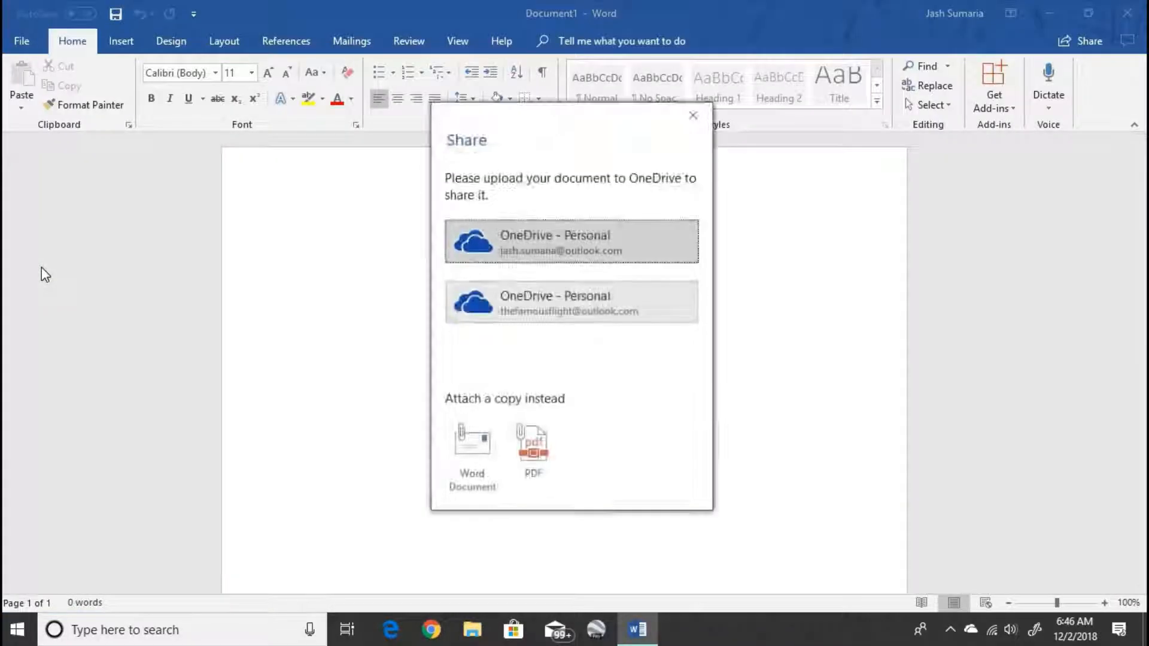
pyautogui.click(691, 113)
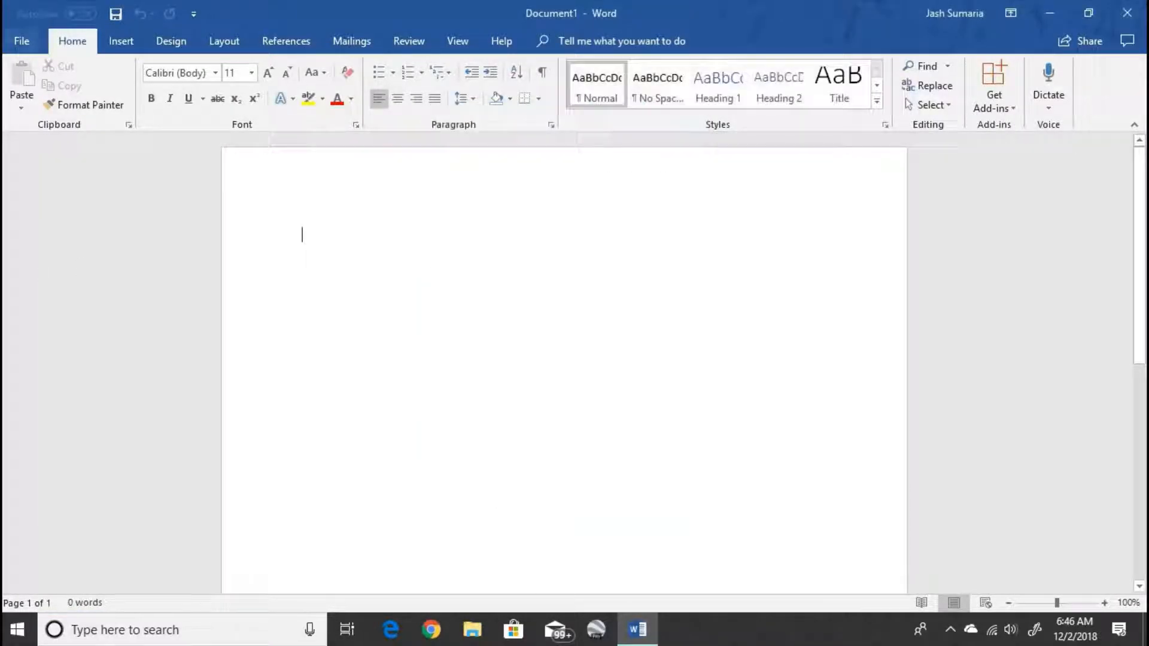
pyautogui.click(24, 37)
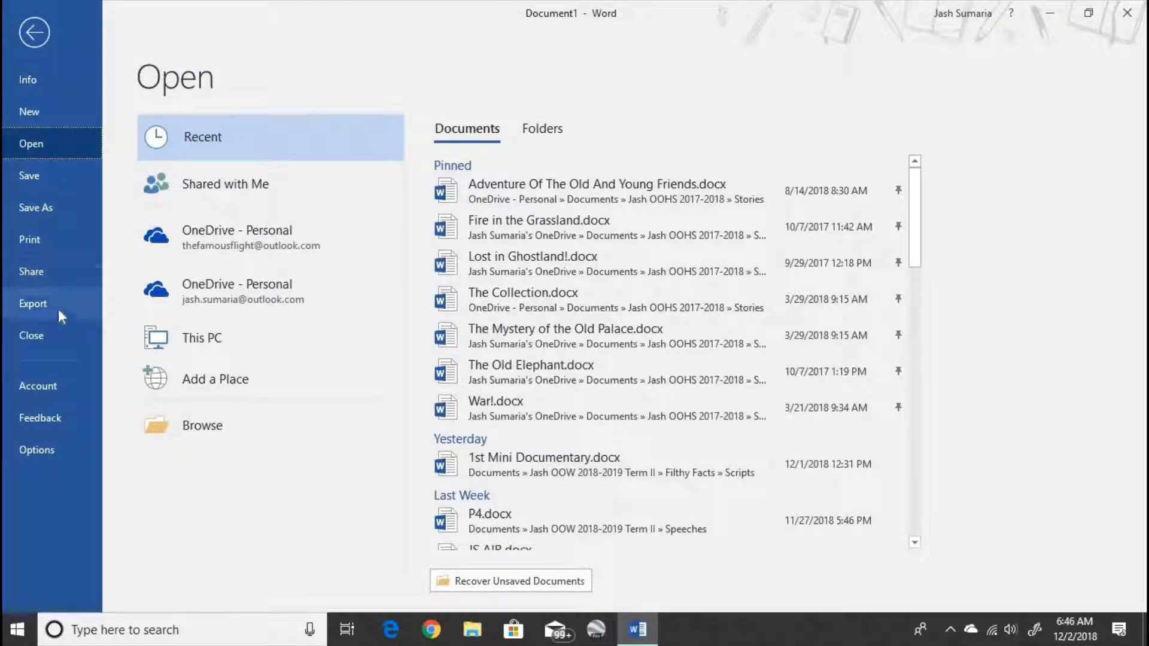
pyautogui.click(25, 306)
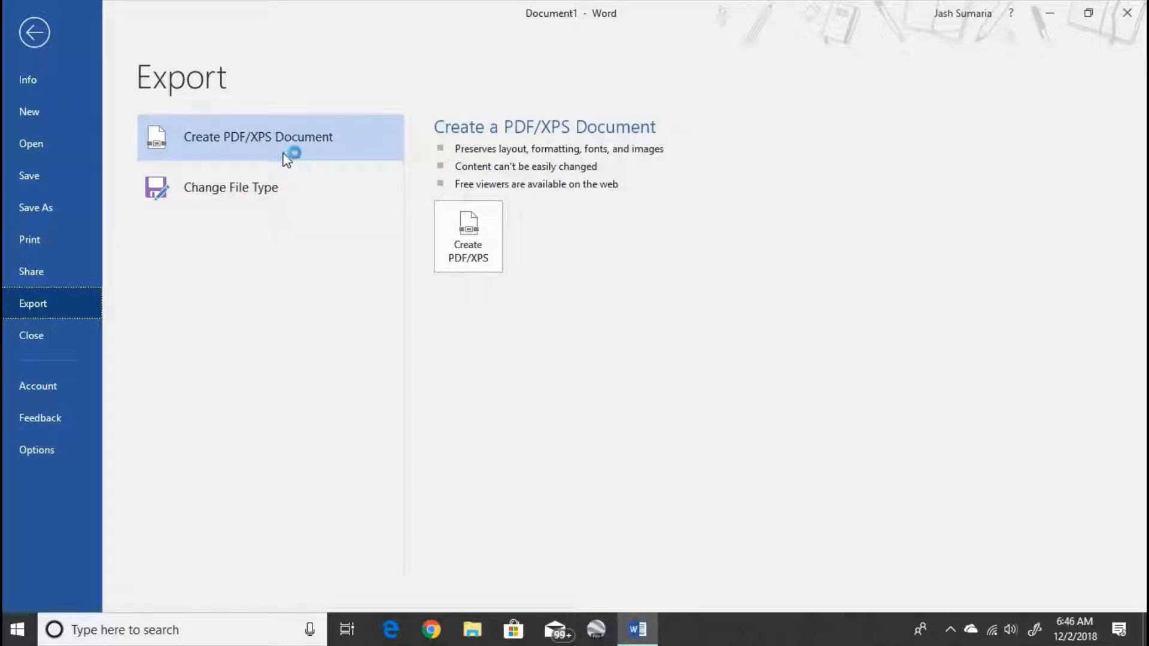
pyautogui.click(438, 222)
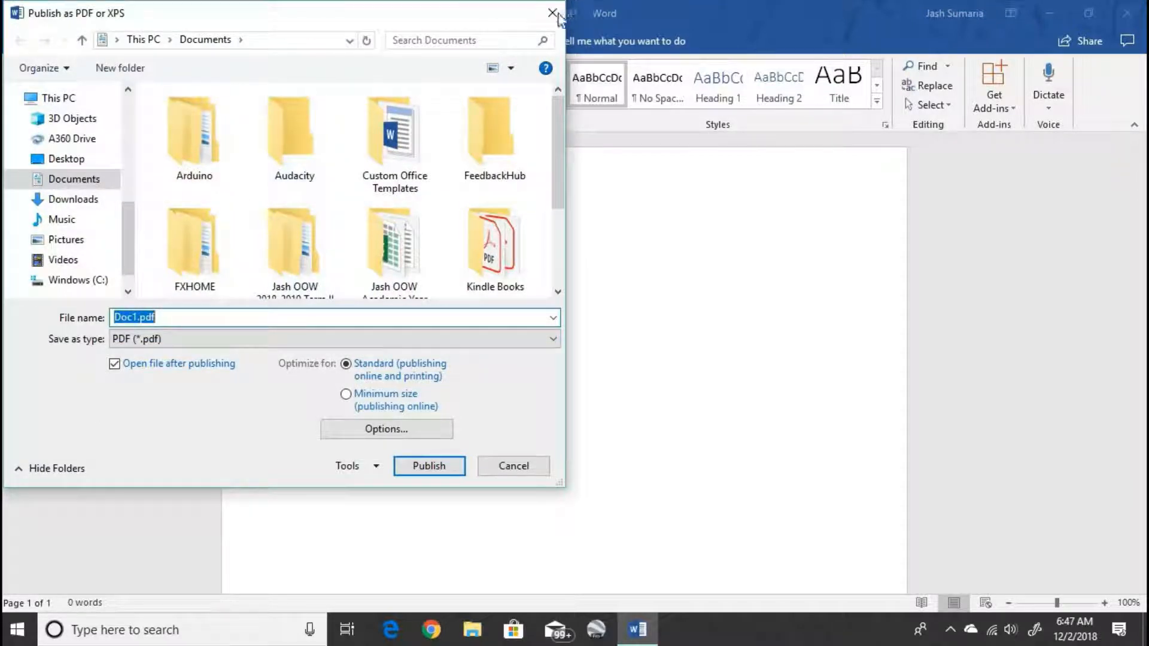
pyautogui.click(553, 13)
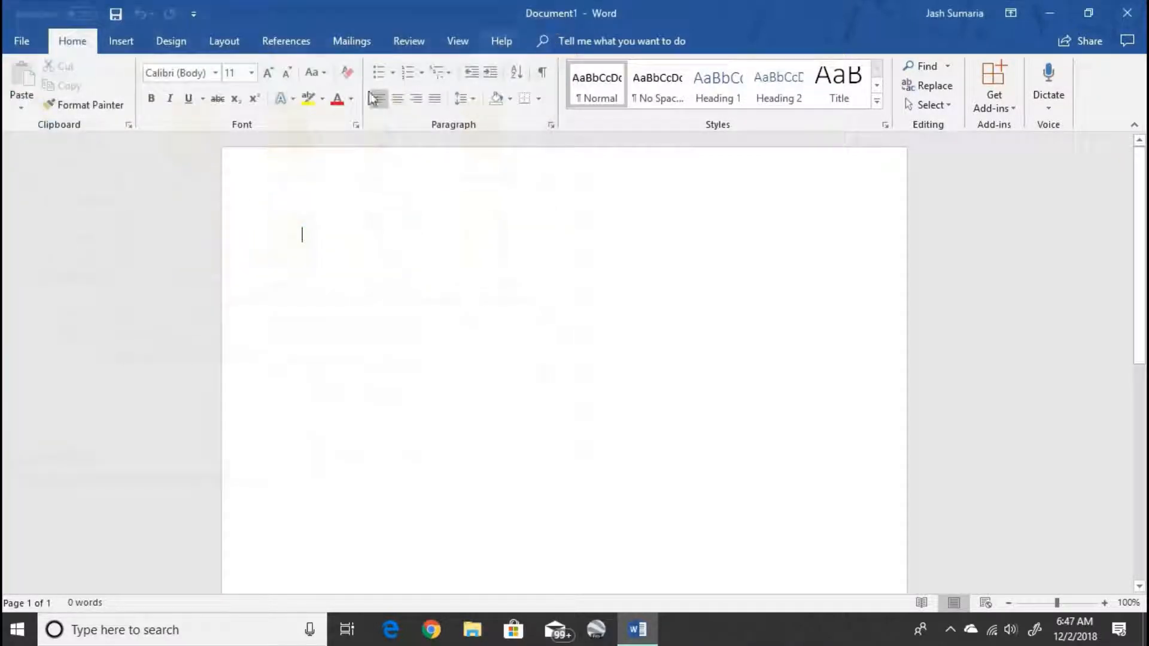
# - Close Document1, start a new blank Document2 with Ctrl+N, and show the Account page
pyautogui.click(20, 42)
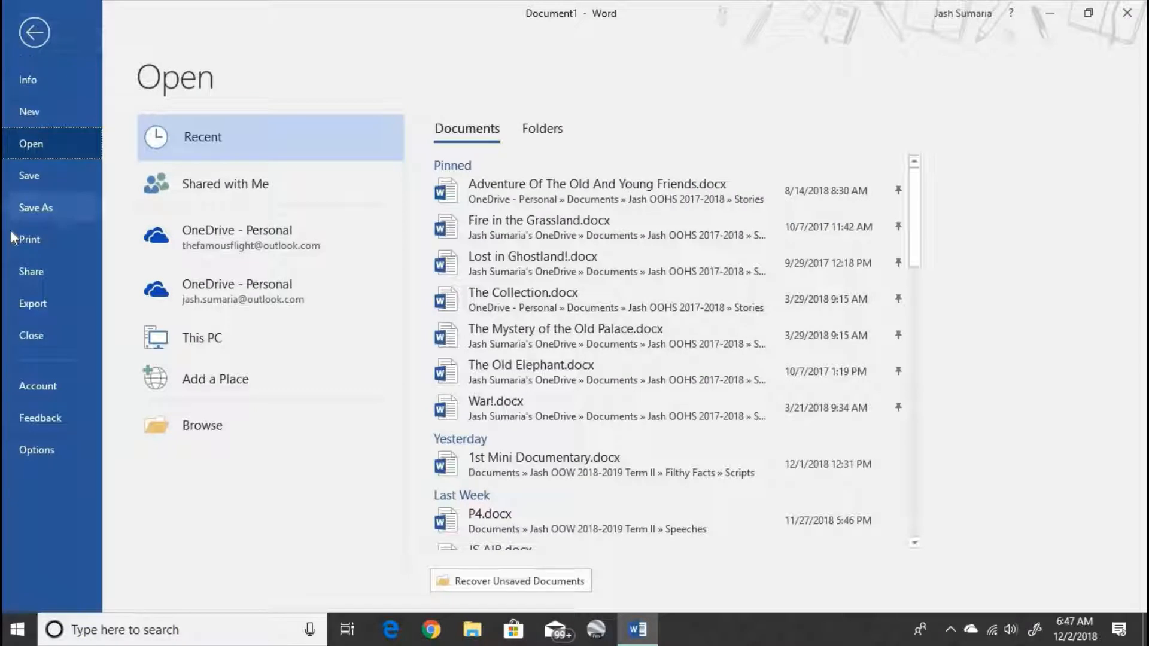
pyautogui.click(56, 344)
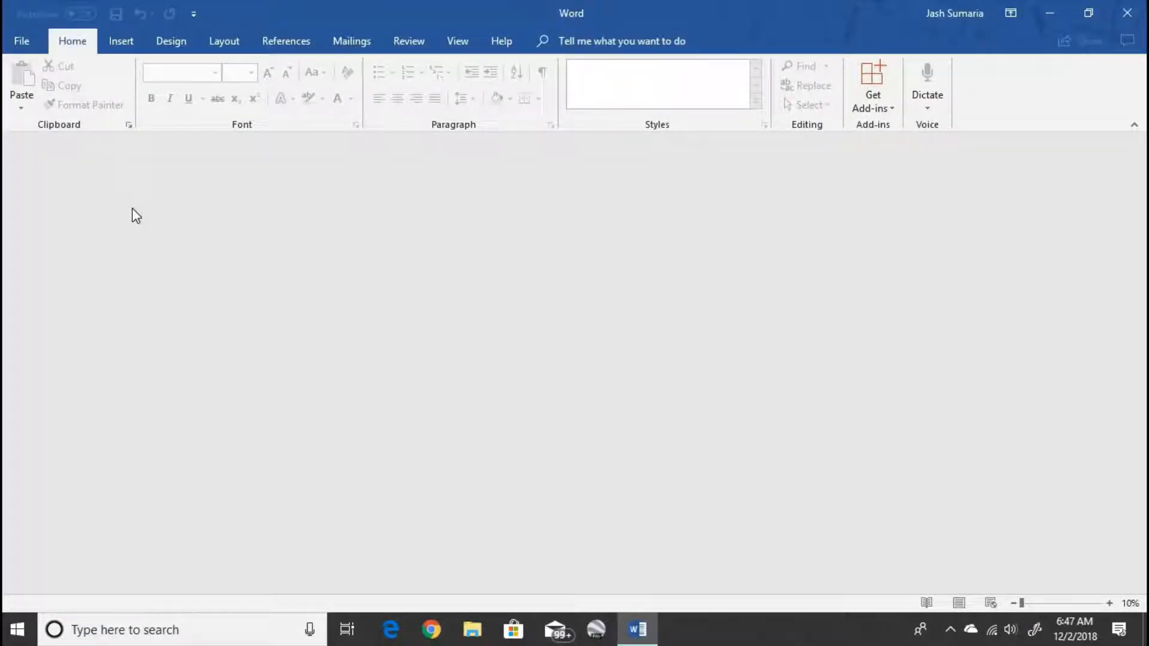
pyautogui.hotkey('ctrl', 'n')
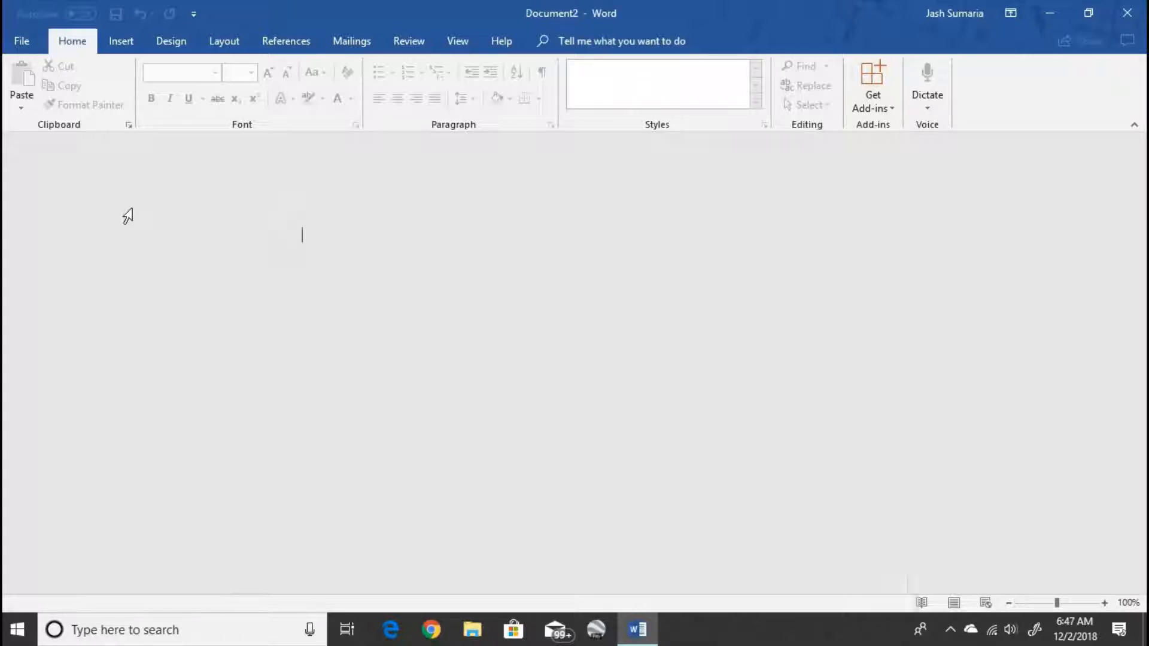
pyautogui.click(22, 42)
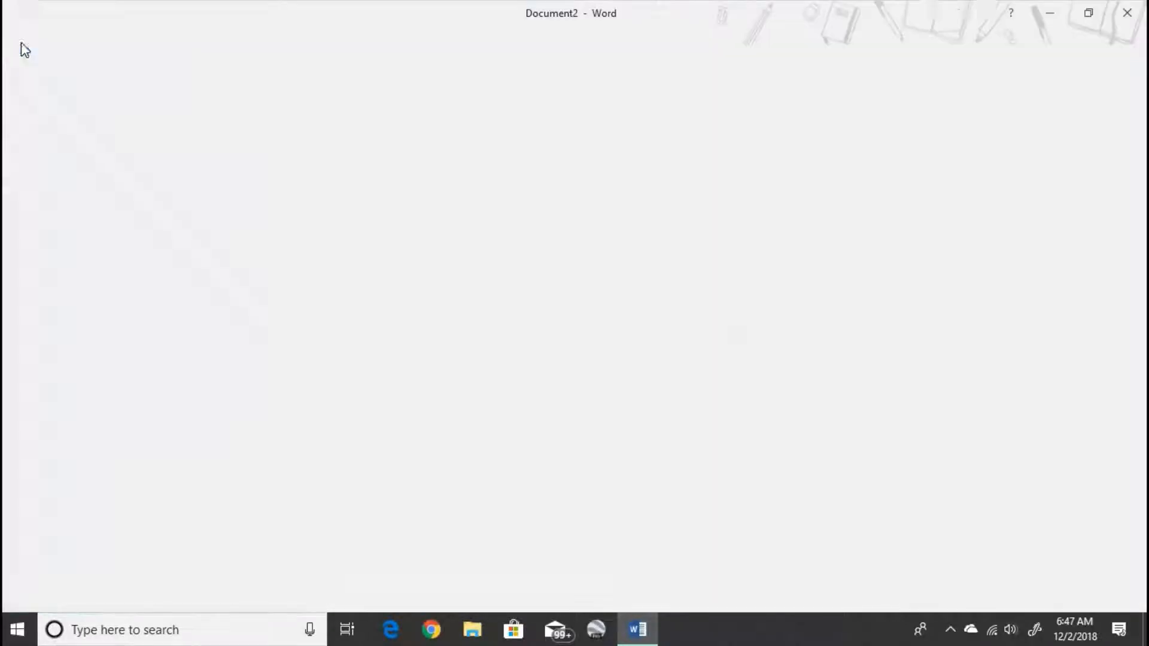
pyautogui.click(53, 395)
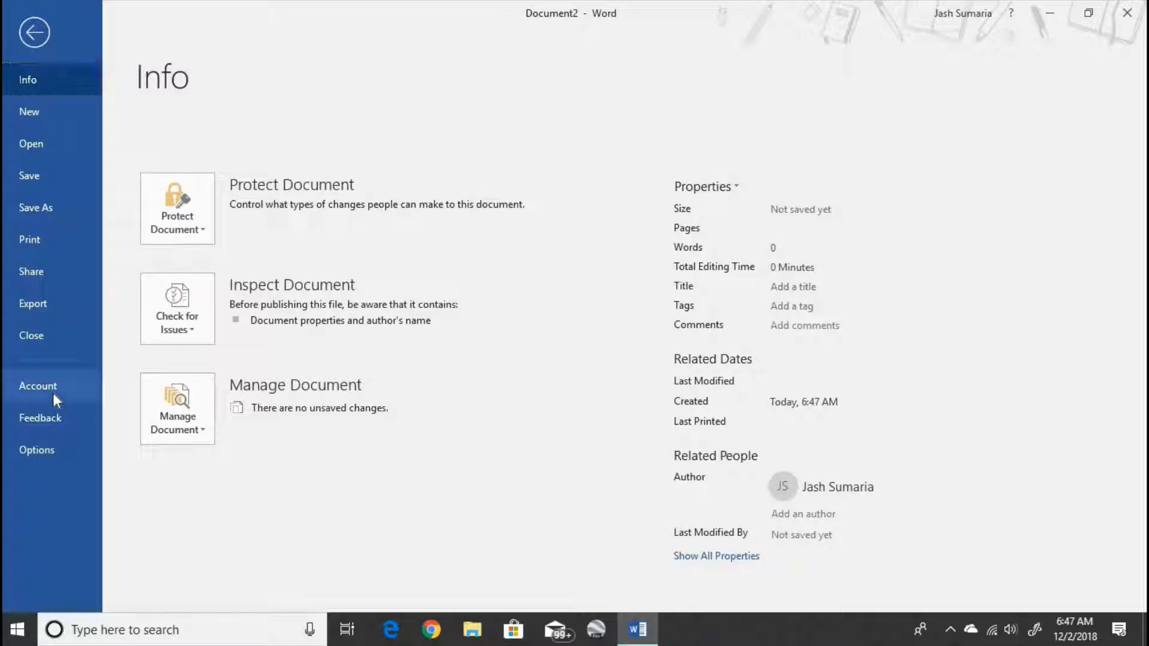
# - View the Feedback page and Word Options, then close Options to return to Document2
pyautogui.click(67, 422)
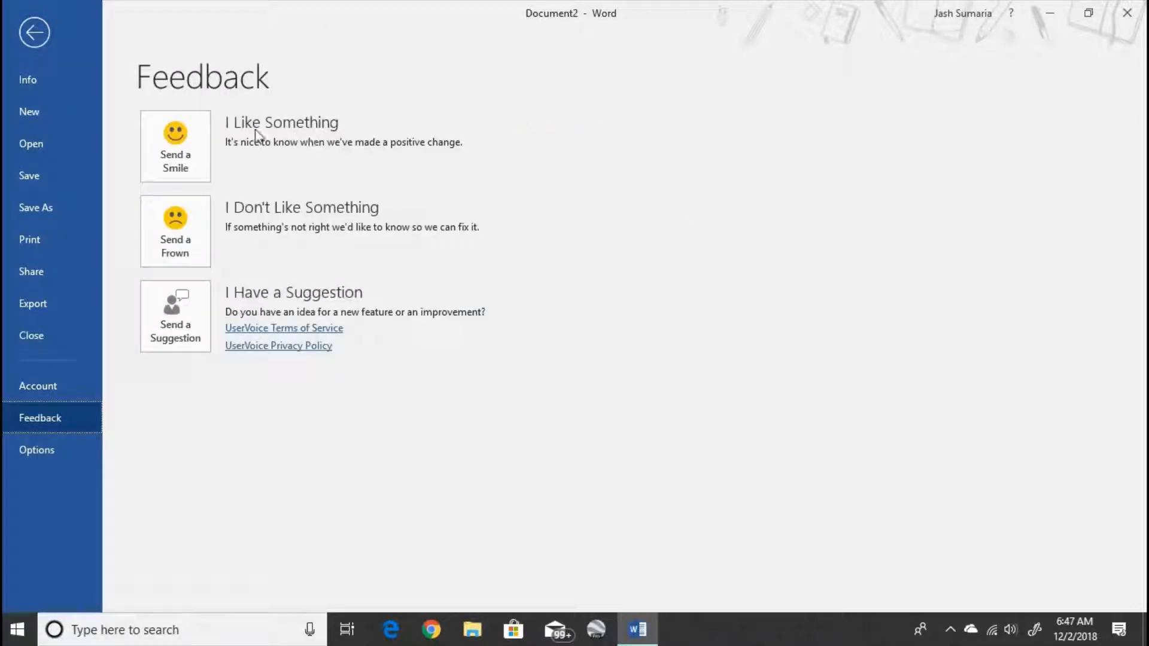
pyautogui.click(48, 441)
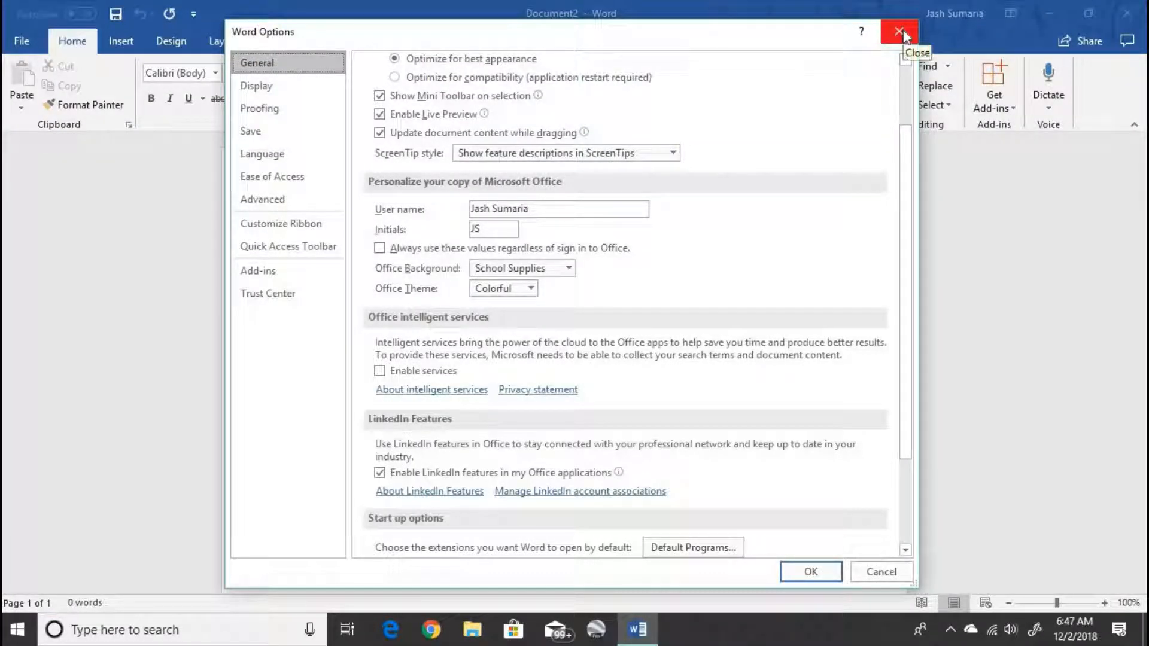
pyautogui.click(903, 33)
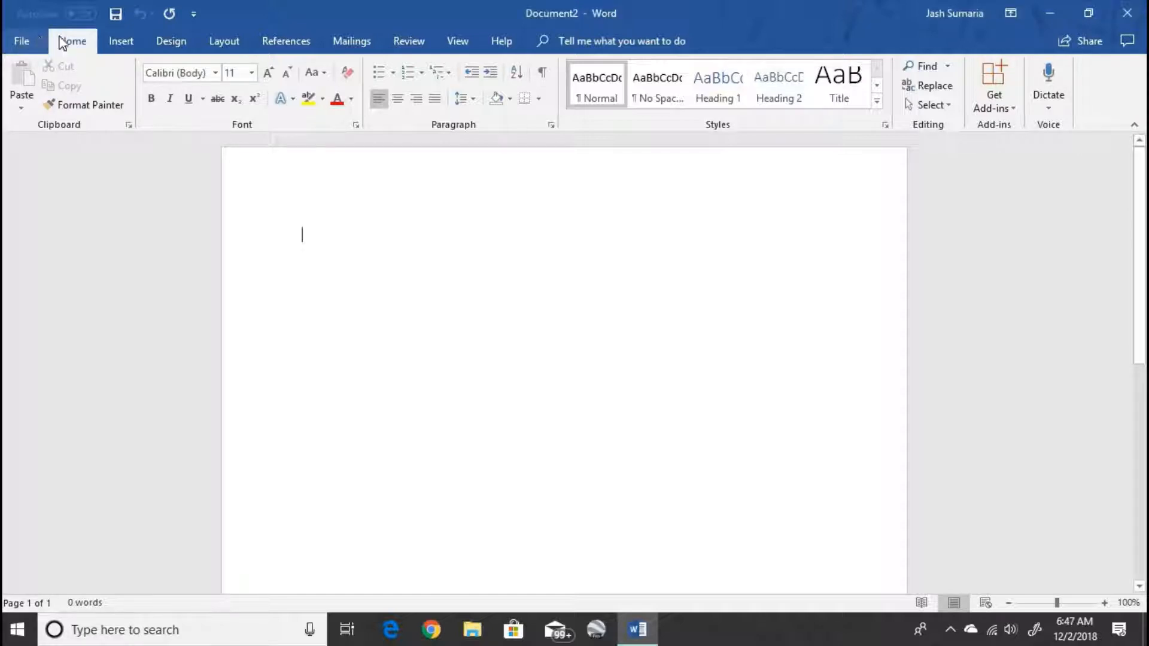
# - Type the seven-word sentence beginning 'My name is' at the top of Document2 and select it
pyautogui.click(37, 37)
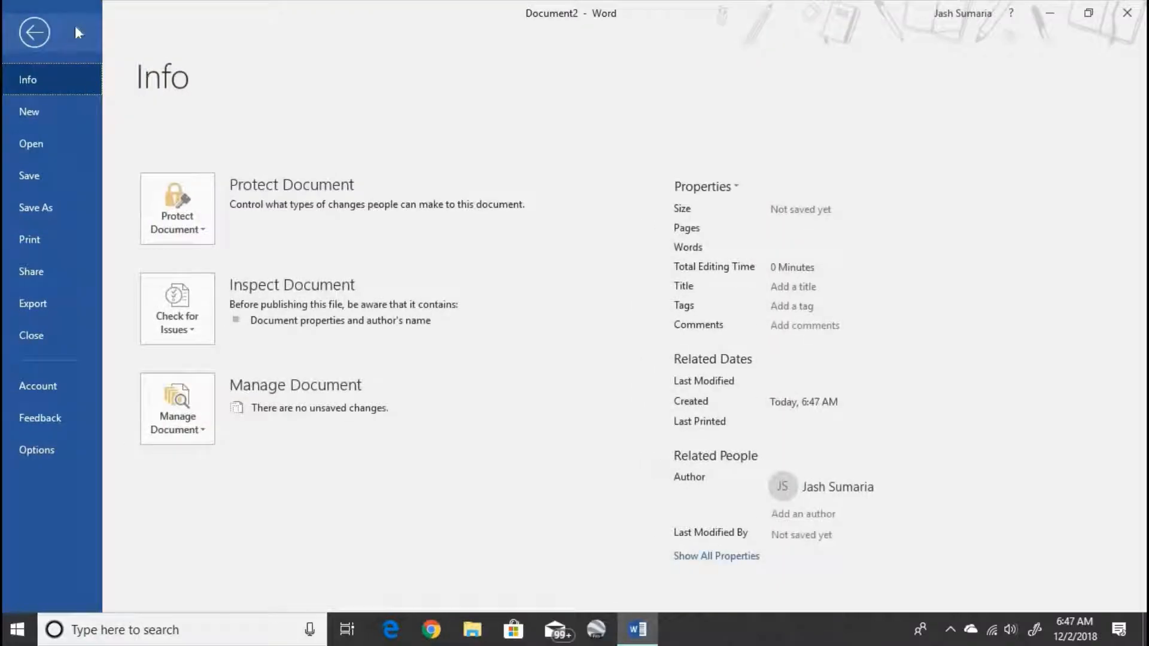
pyautogui.click(41, 29)
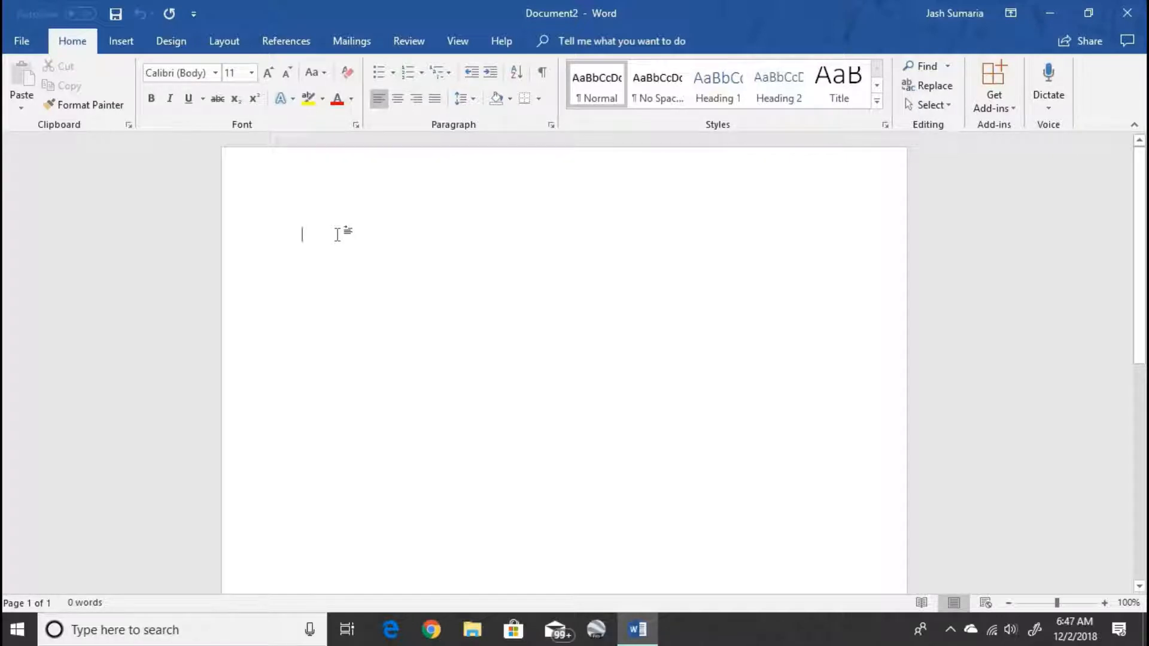
pyautogui.write('My name is Tutorials by')
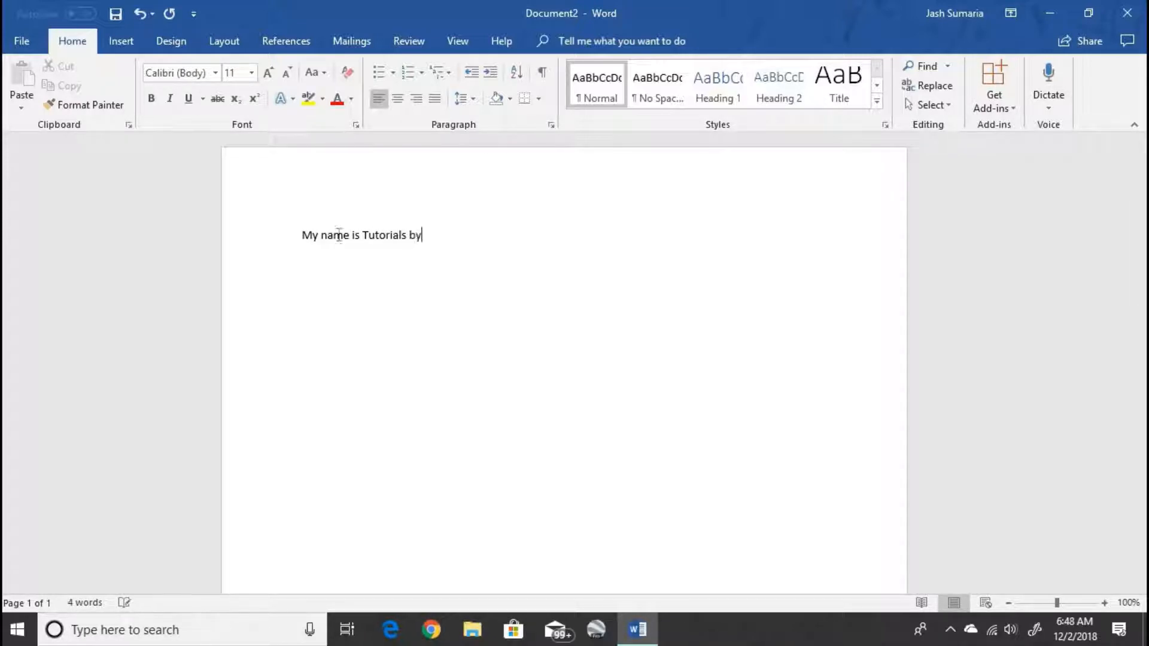
pyautogui.write('thy Facts.')
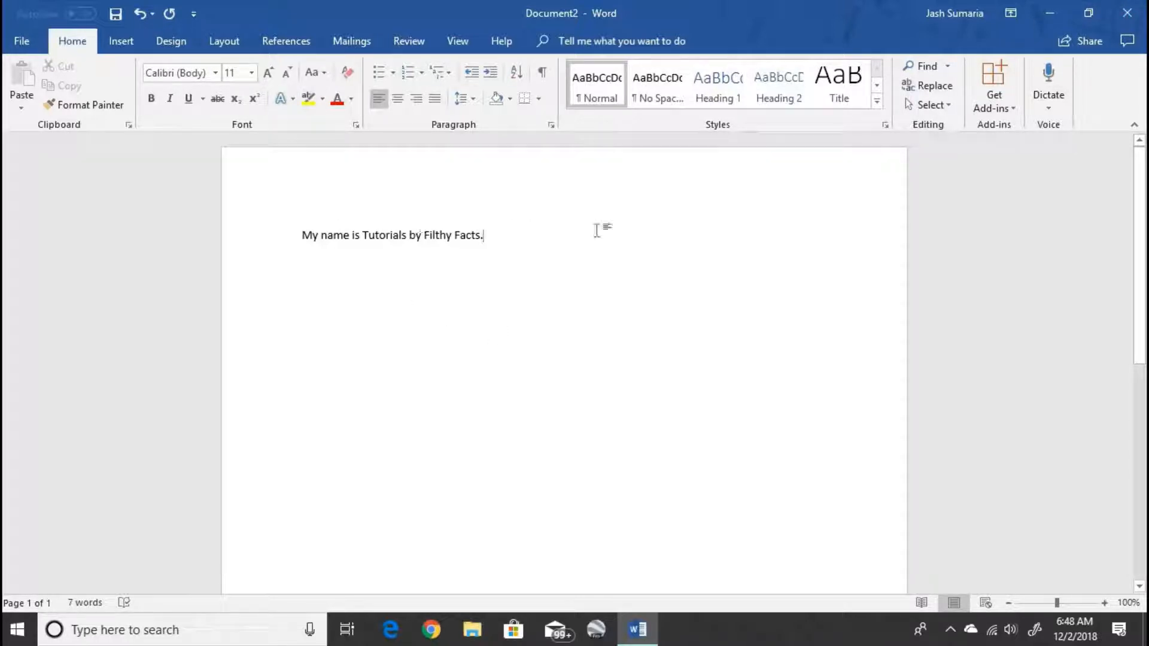
pyautogui.moveTo(484, 236); pyautogui.dragTo(234, 231)
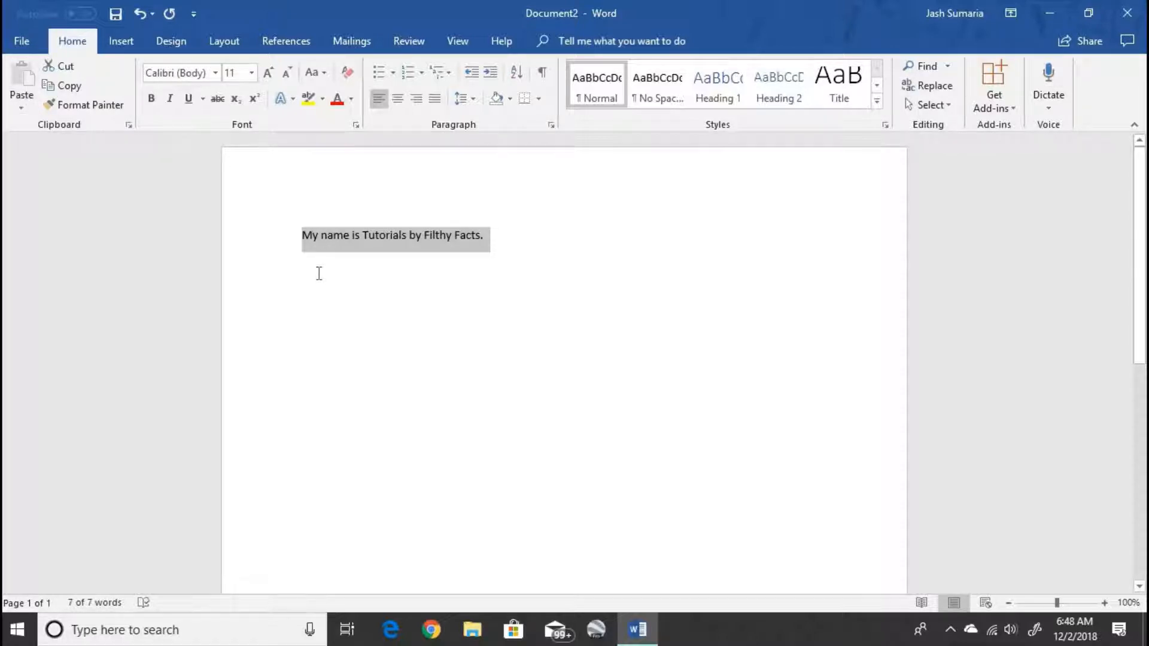
pyautogui.click(311, 235)
pyautogui.tripleClick(331, 236)
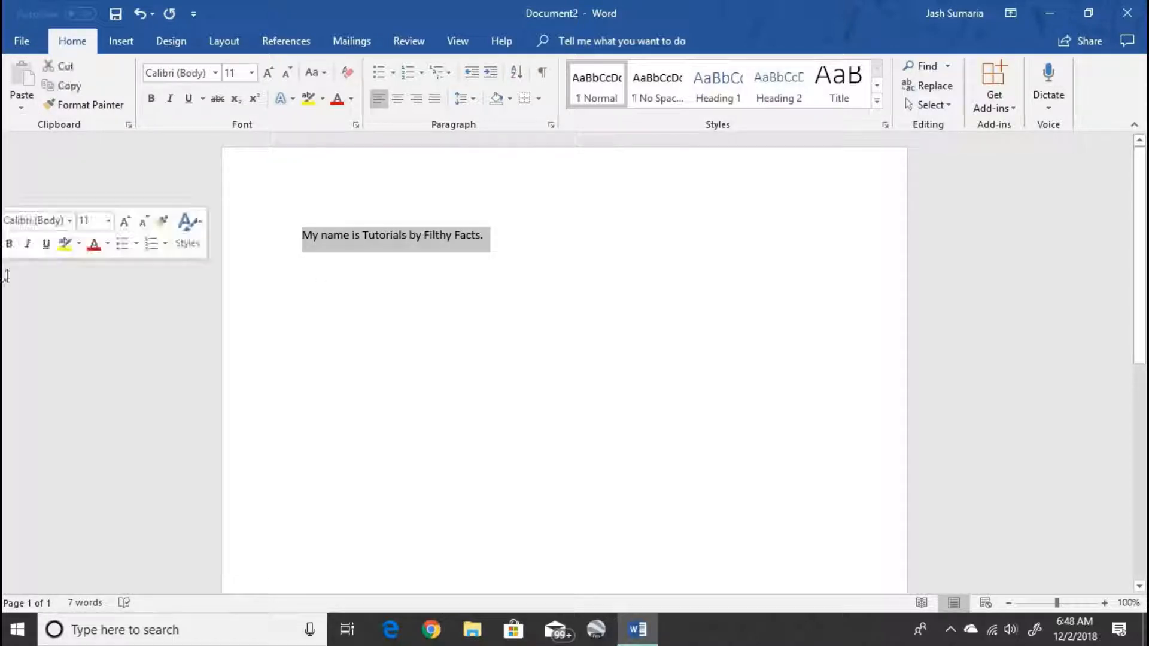
pyautogui.rightClick(331, 241)
pyautogui.click(370, 265)
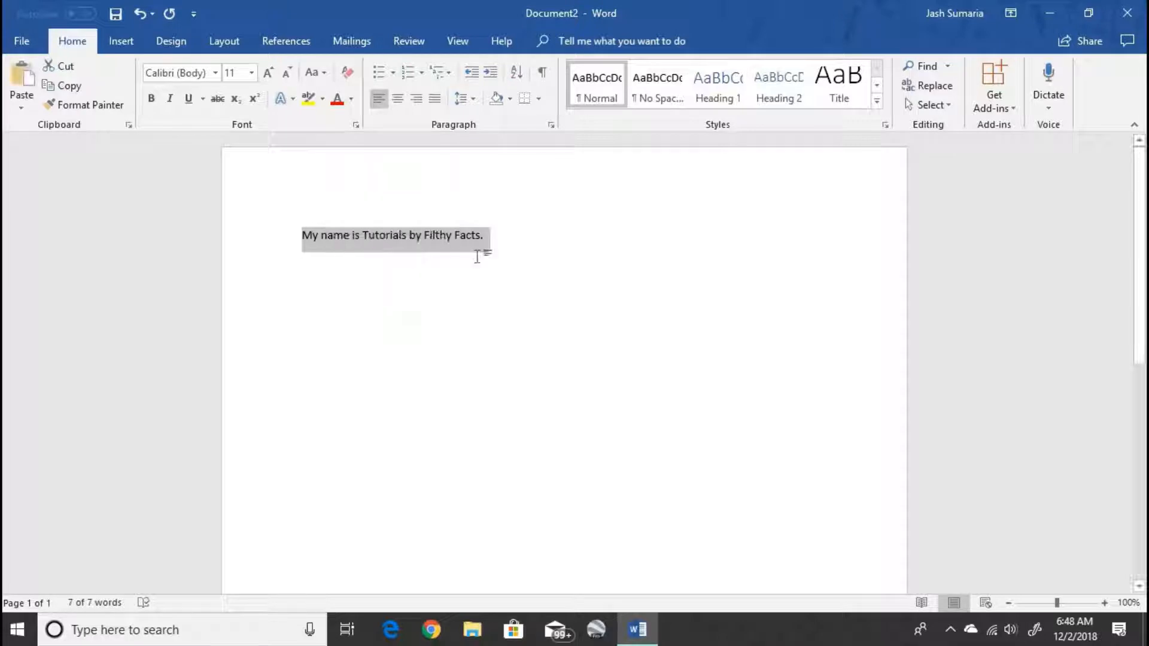
pyautogui.click(584, 254)
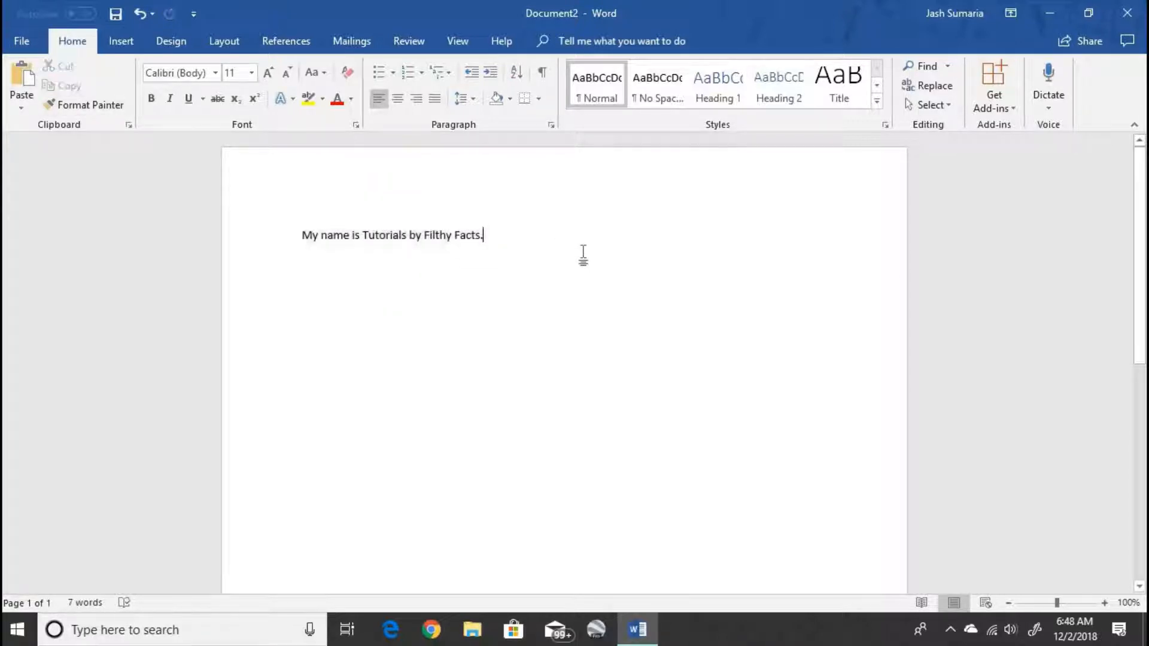
pyautogui.click(22, 75)
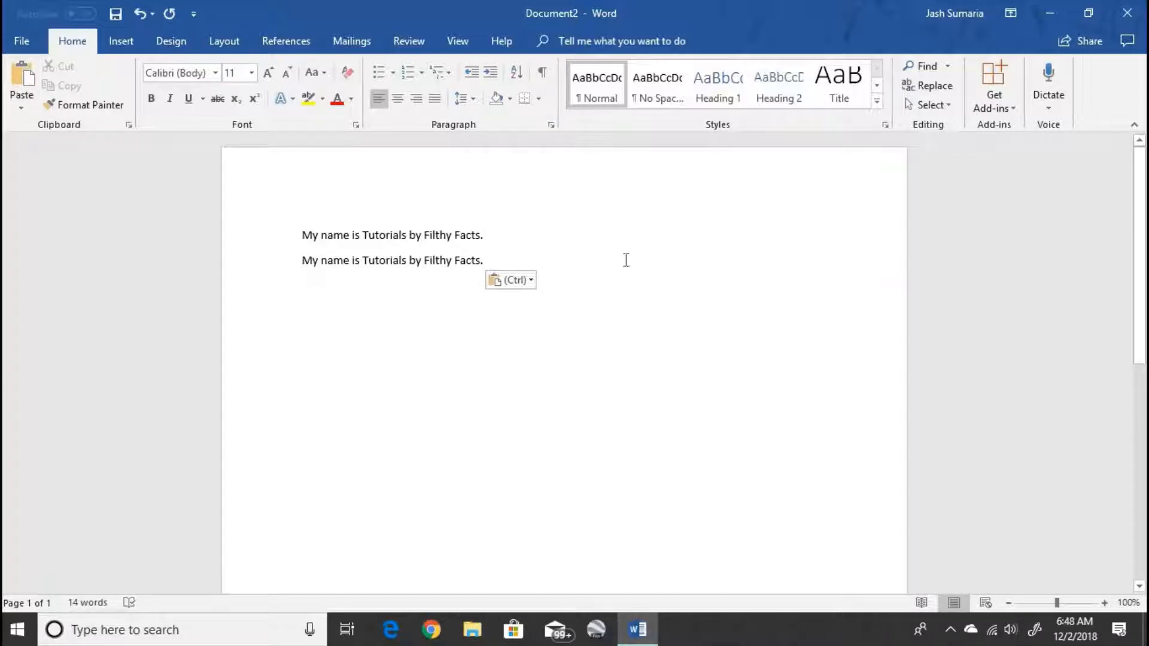
pyautogui.tripleClick(200, 214)
pyautogui.press('Delete')
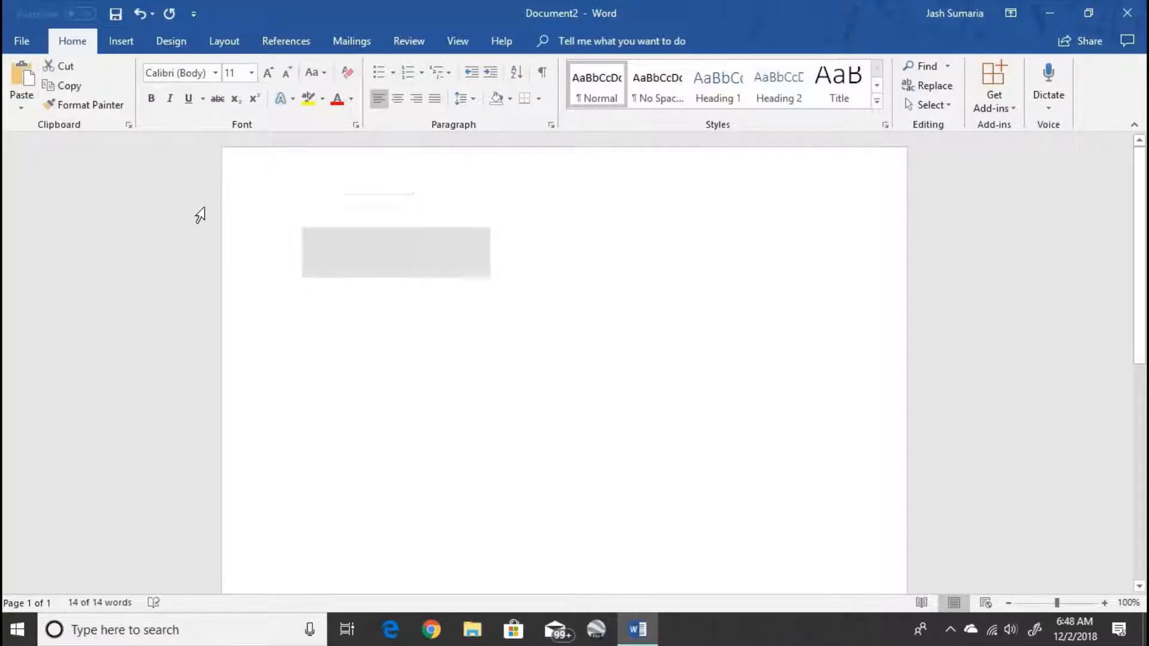
pyautogui.hotkey('ctrl', 'z')
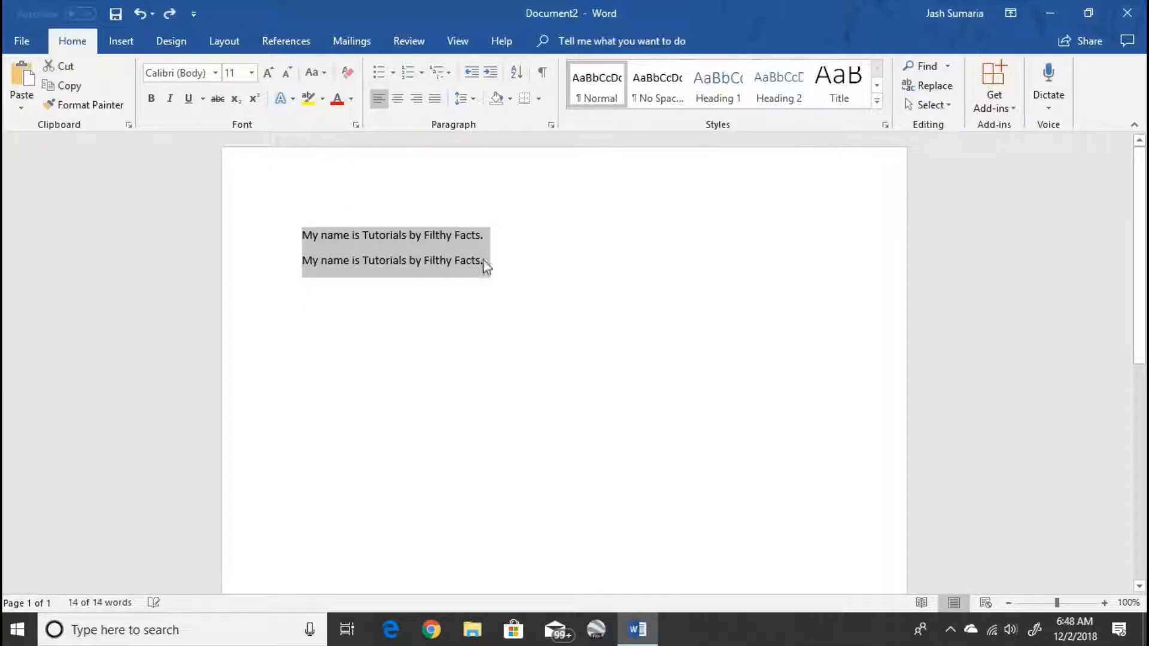
pyautogui.click(512, 262)
pyautogui.moveTo(503, 261); pyautogui.dragTo(185, 296)
pyautogui.click(185, 297)
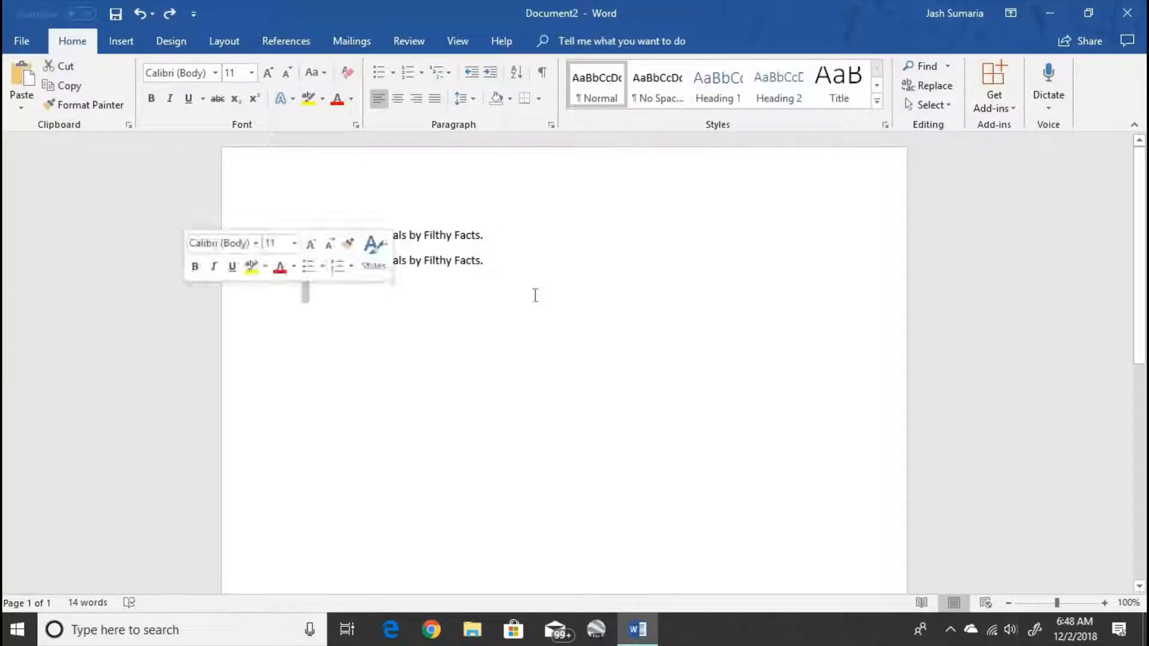
pyautogui.click(533, 292)
pyautogui.click(508, 260)
pyautogui.click(226, 274)
pyautogui.press('Delete')
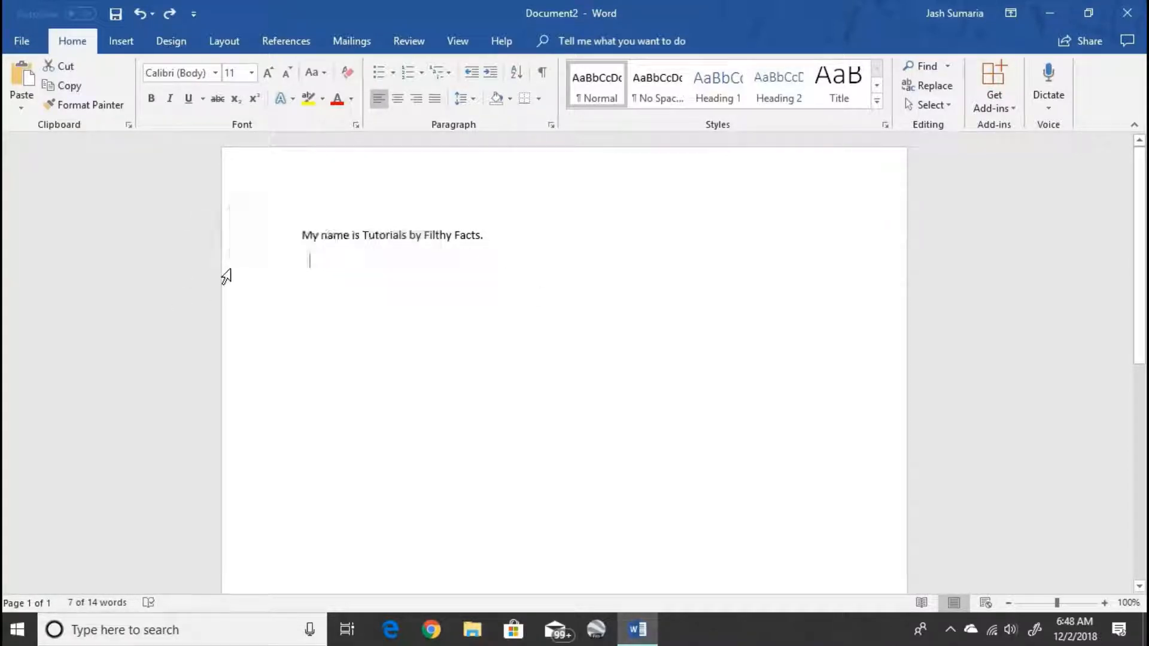
pyautogui.moveTo(527, 241); pyautogui.dragTo(119, 268)
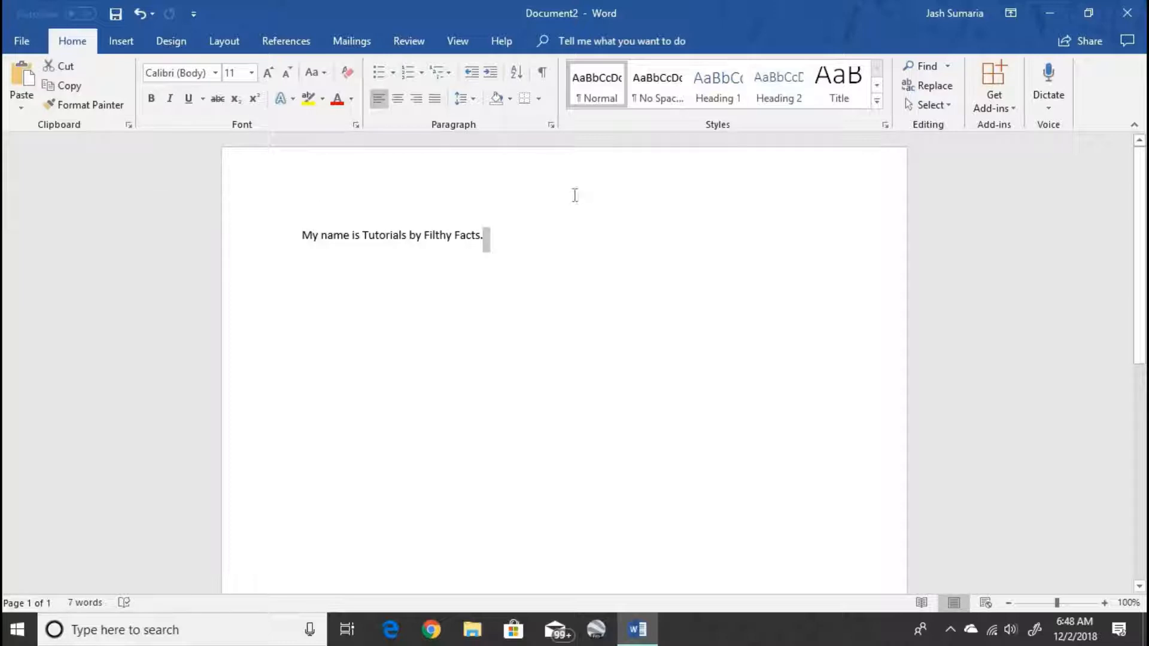
pyautogui.moveTo(564, 246); pyautogui.dragTo(169, 216)
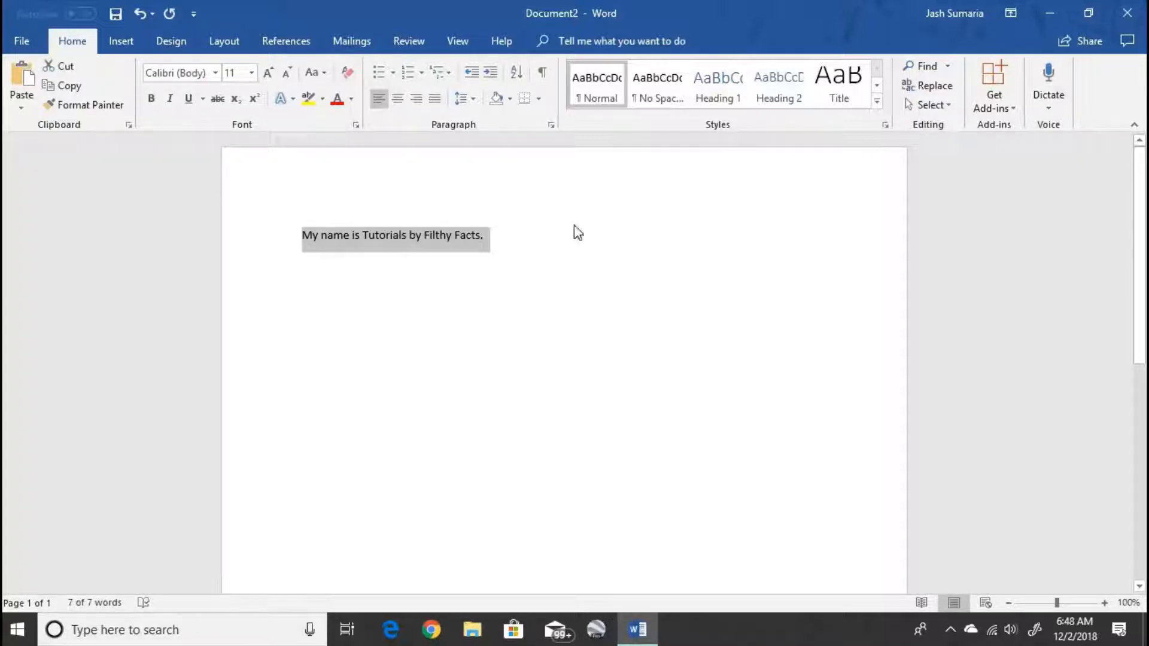
pyautogui.press('Down')
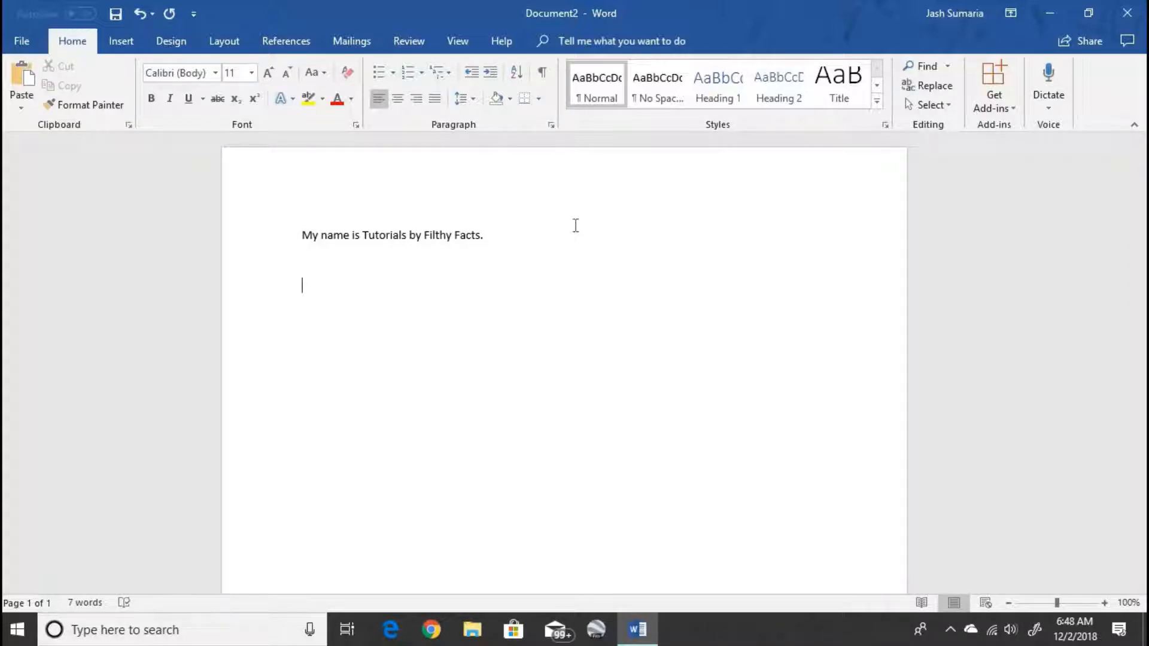
pyautogui.hotkey('ctrl', 'v')
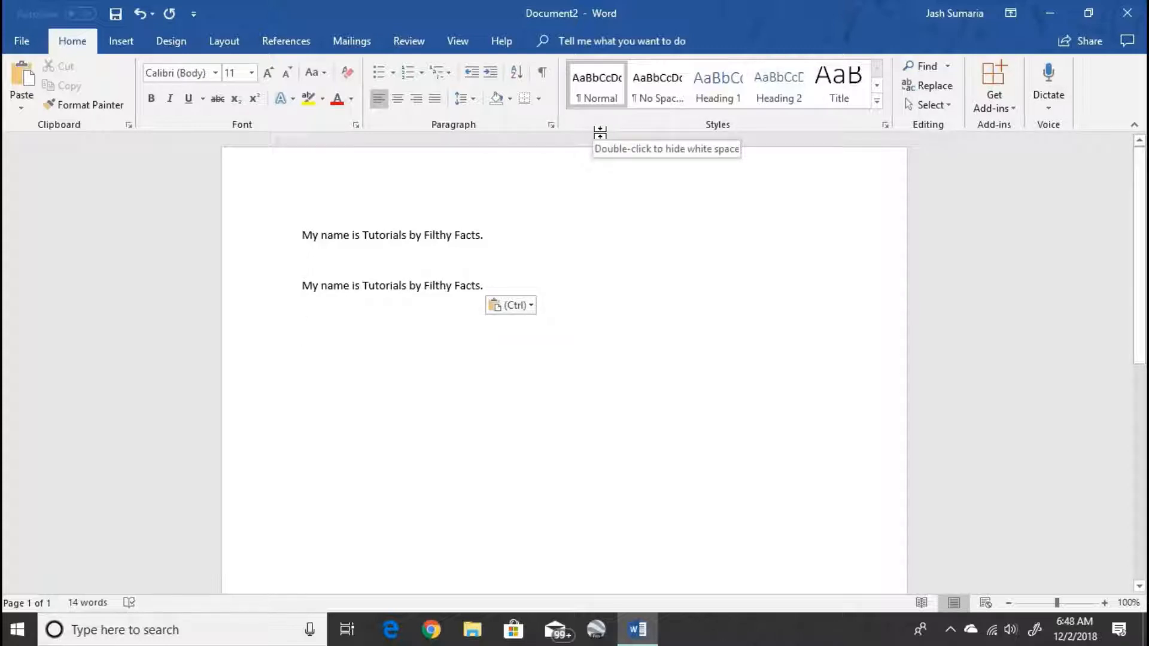
pyautogui.press('BackSpace')
pyautogui.press('BackSpace')
pyautogui.press('BackSpace')
pyautogui.press('BackSpace')
pyautogui.press('BackSpace')
pyautogui.press('BackSpace')
pyautogui.press('BackSpace')
pyautogui.press('BackSpace')
pyautogui.press('BackSpace')
pyautogui.press('BackSpace')
pyautogui.press('BackSpace')
pyautogui.press('BackSpace')
pyautogui.press('BackSpace')
pyautogui.press('BackSpace')
pyautogui.press('BackSpace')
pyautogui.press('BackSpace')
pyautogui.press('BackSpace')
pyautogui.press('BackSpace')
pyautogui.press('BackSpace')
pyautogui.press('BackSpace')
pyautogui.press('BackSpace')
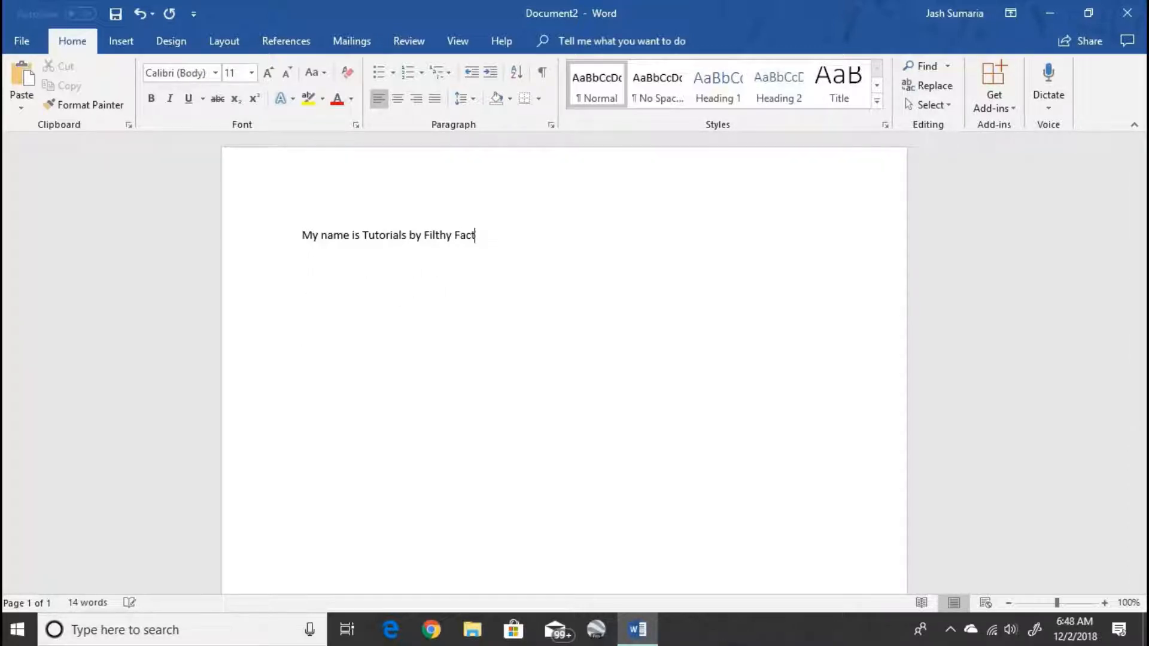
pyautogui.press('BackSpace')
pyautogui.press('BackSpace')
pyautogui.press('BackSpace')
pyautogui.press('BackSpace')
pyautogui.press('BackSpace')
pyautogui.press('BackSpace')
pyautogui.press('BackSpace')
pyautogui.press('BackSpace')
pyautogui.press('BackSpace')
pyautogui.press('BackSpace')
pyautogui.press('BackSpace')
pyautogui.press('BackSpace')
pyautogui.press('BackSpace')
pyautogui.press('BackSpace')
pyautogui.press('BackSpace')
pyautogui.press('BackSpace')
pyautogui.press('BackSpace')
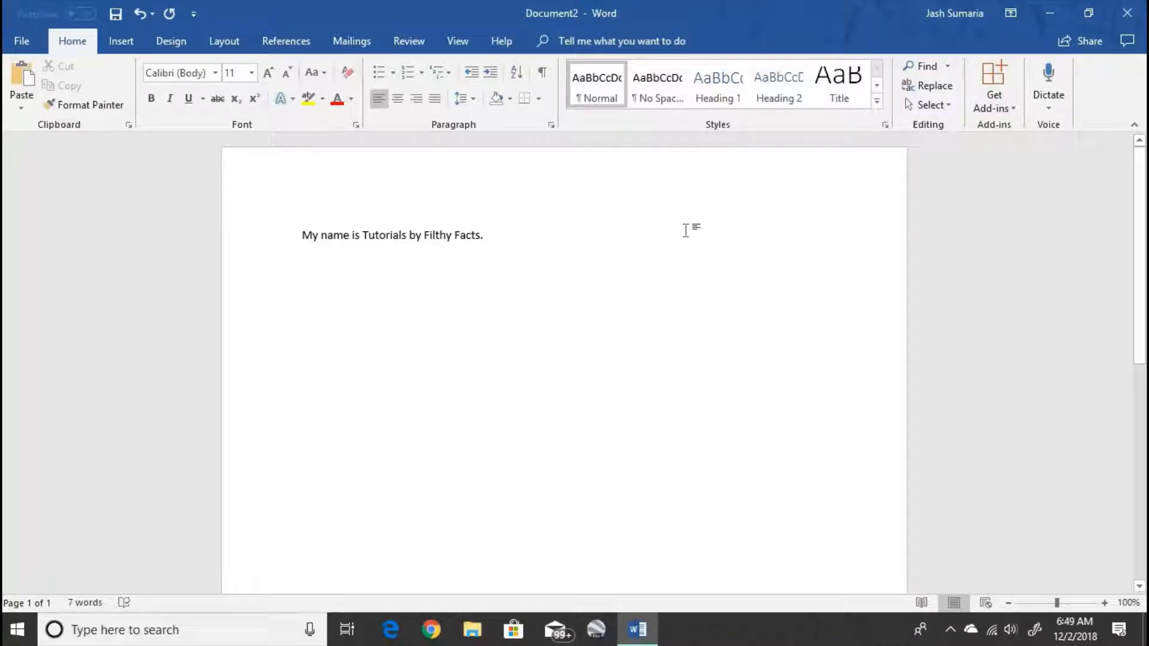
pyautogui.hotkey('ctrl', 'a')
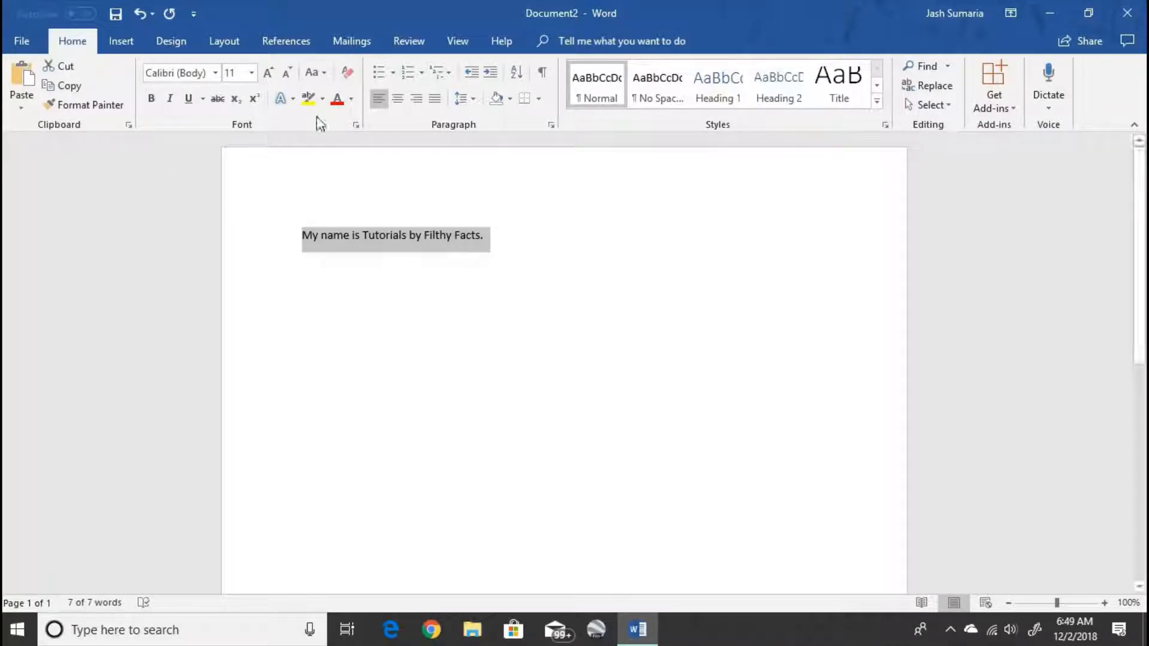
pyautogui.click(215, 73)
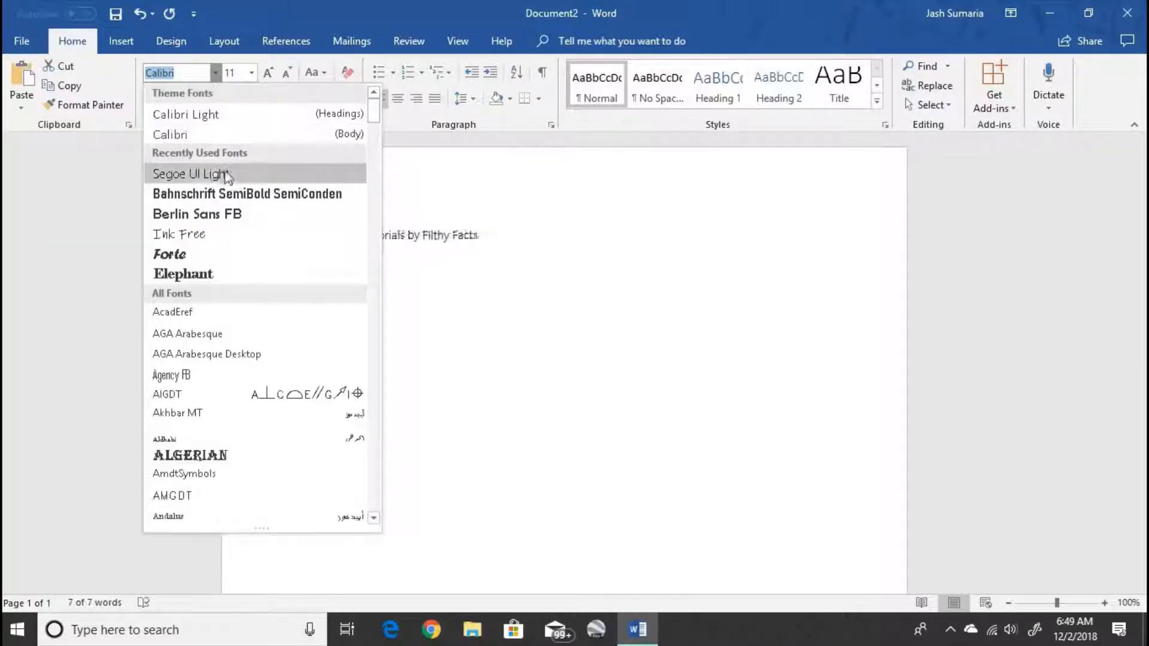
pyautogui.click(233, 195)
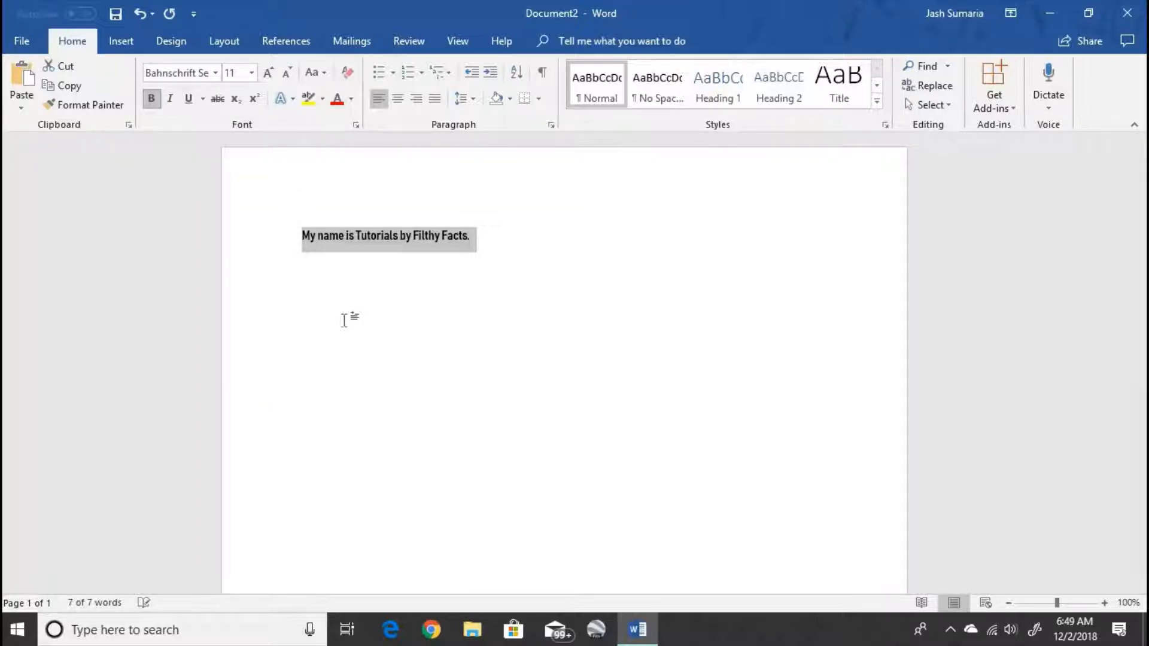
pyautogui.click(346, 318)
pyautogui.click(218, 227)
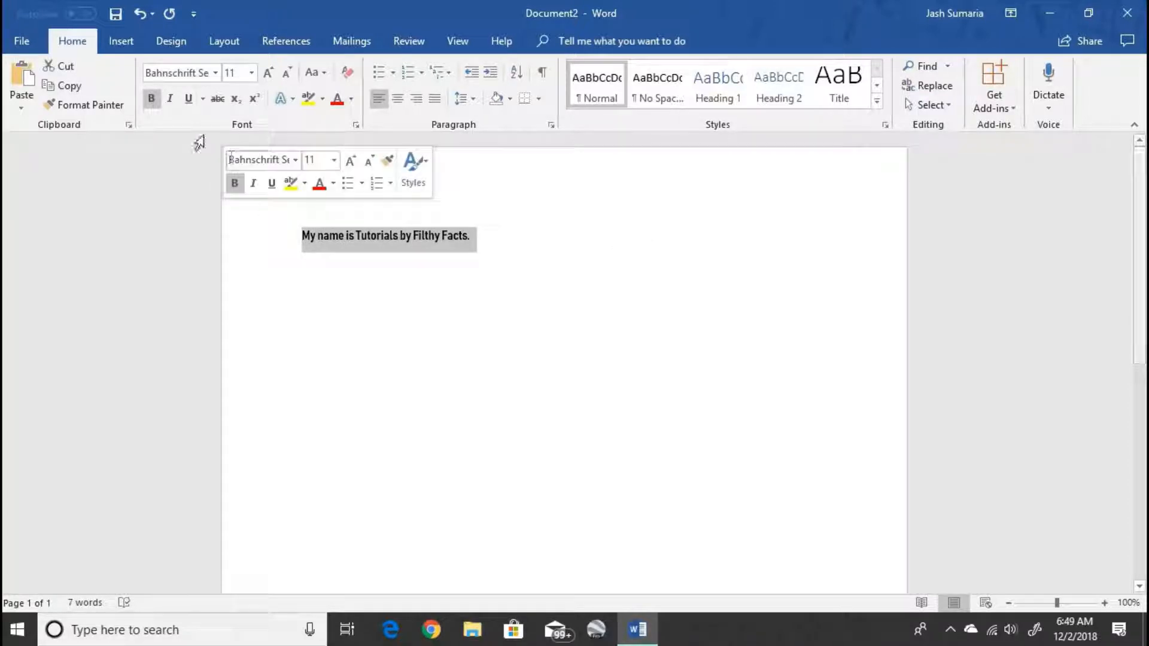
pyautogui.click(174, 100)
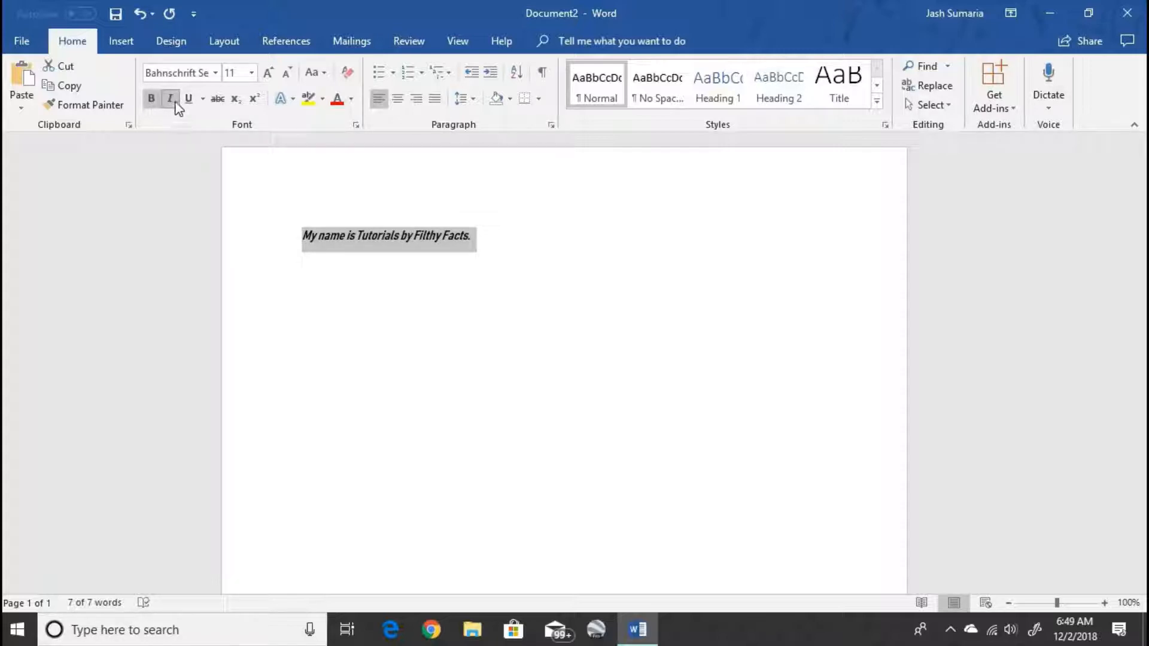
pyautogui.click(190, 101)
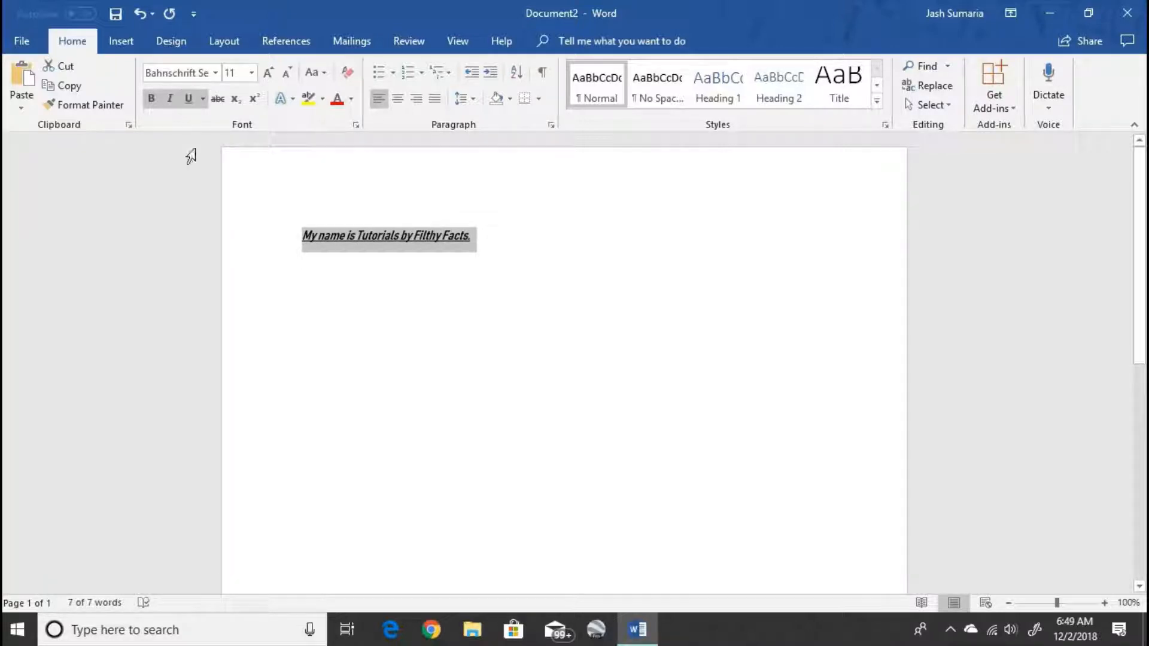
pyautogui.click(172, 100)
pyautogui.click(191, 98)
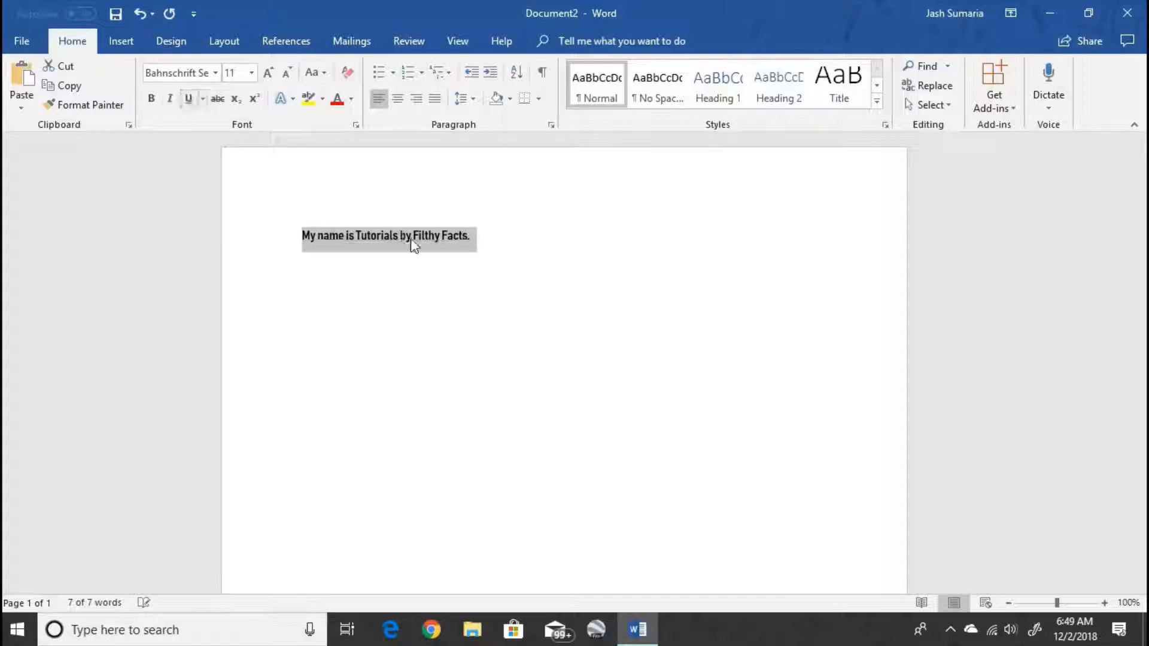
pyautogui.click(521, 317)
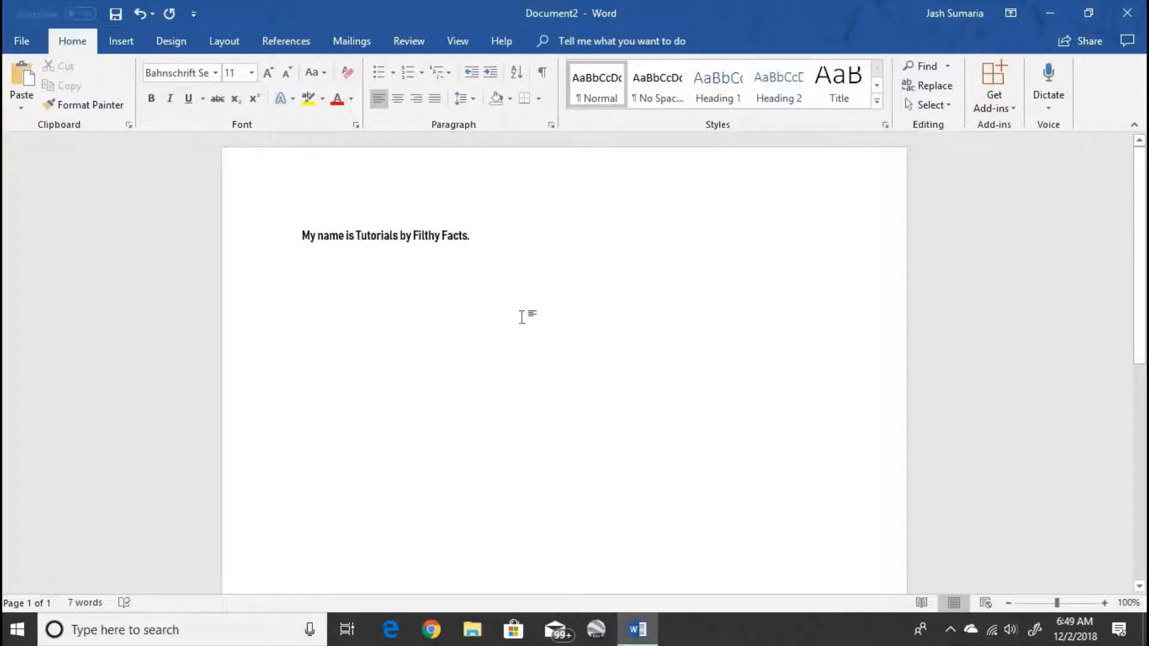
pyautogui.hotkey('ctrl', 'a')
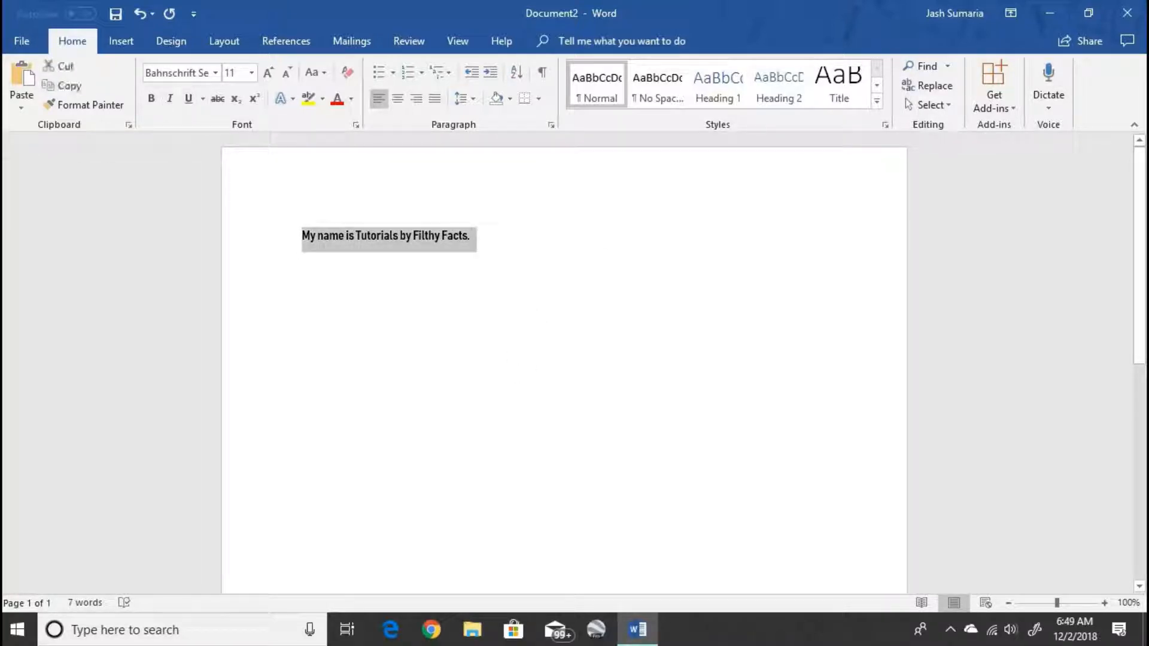
pyautogui.click(217, 98)
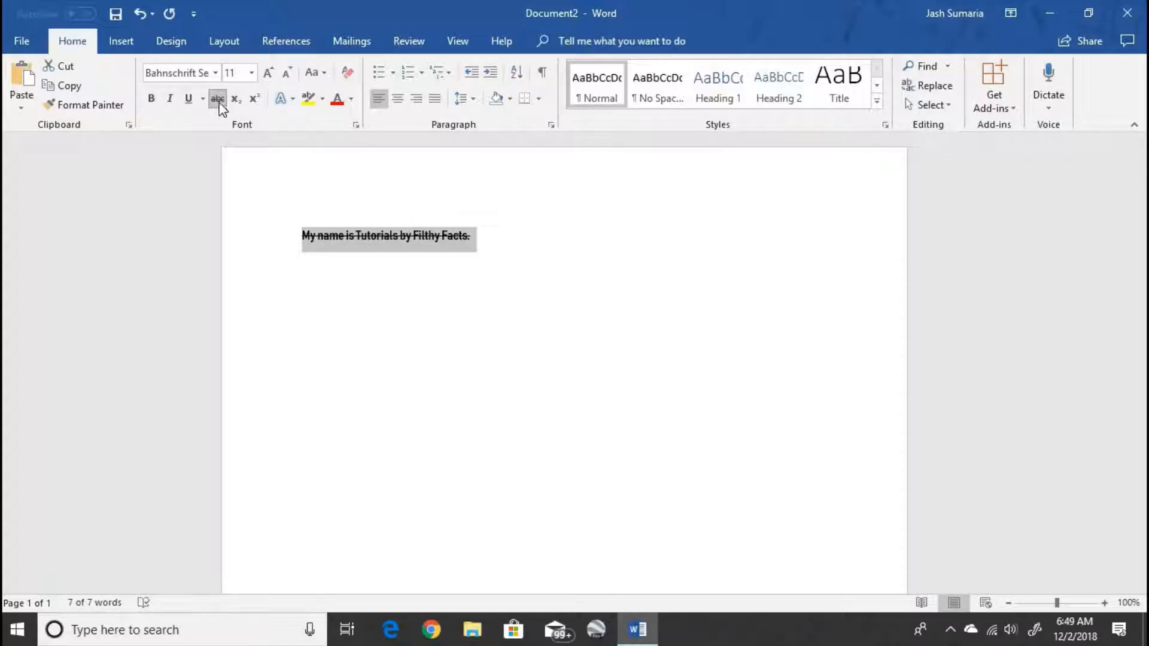
pyautogui.click(586, 266)
pyautogui.hotkey('ctrl', 'a')
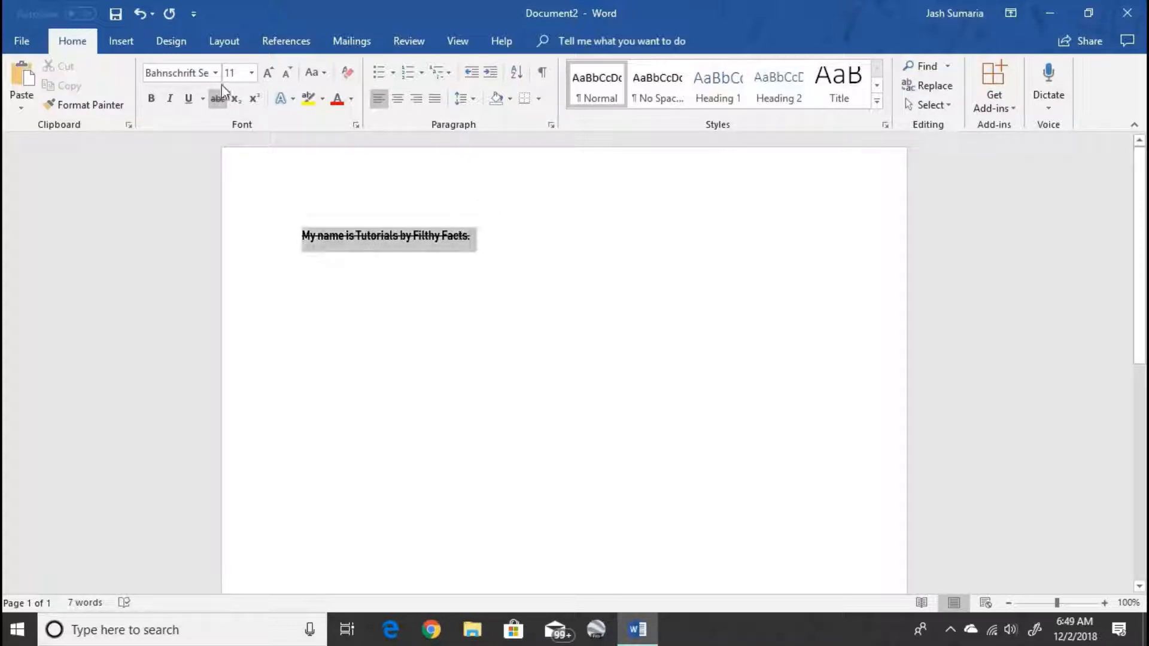
pyautogui.click(217, 98)
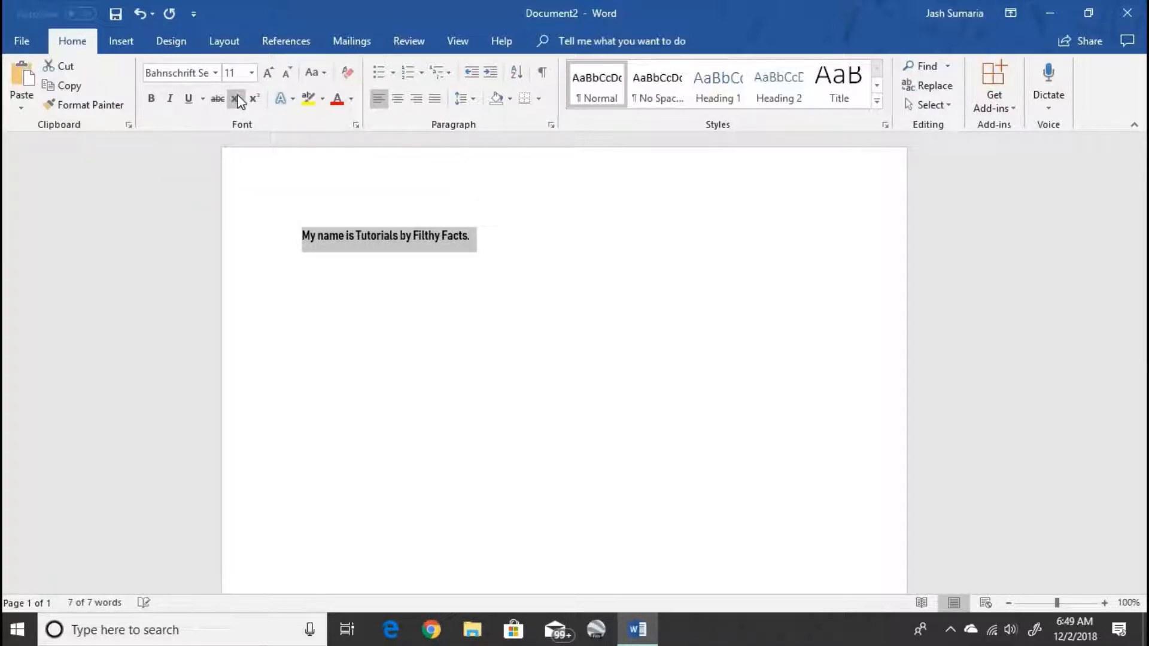
pyautogui.click(236, 99)
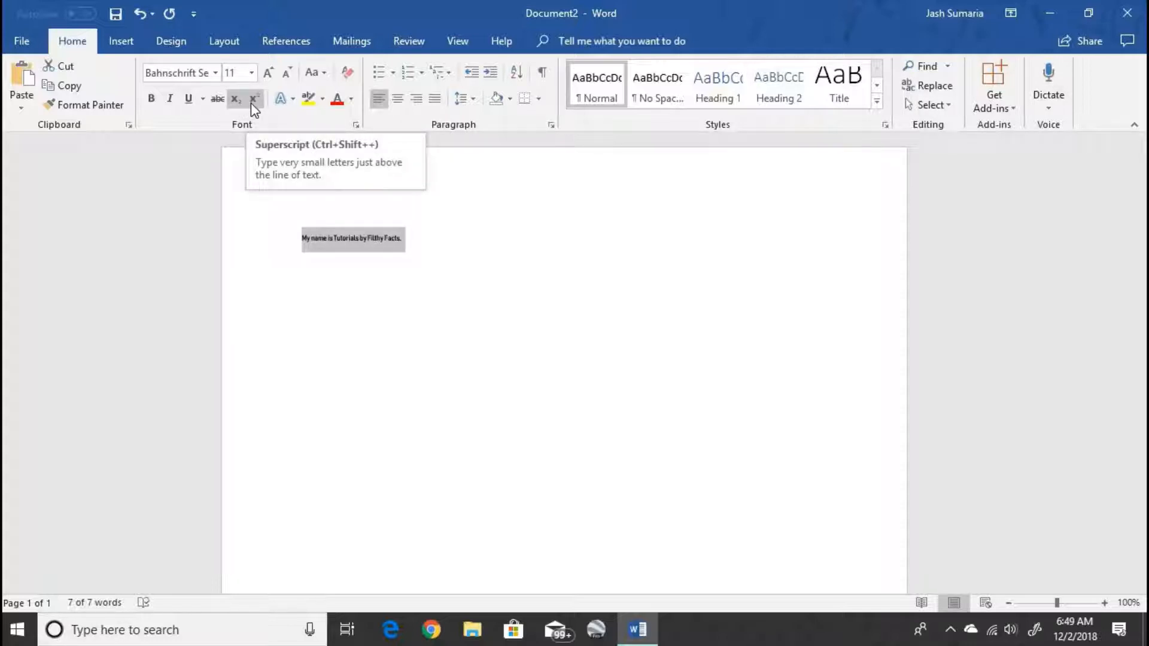
pyautogui.click(256, 98)
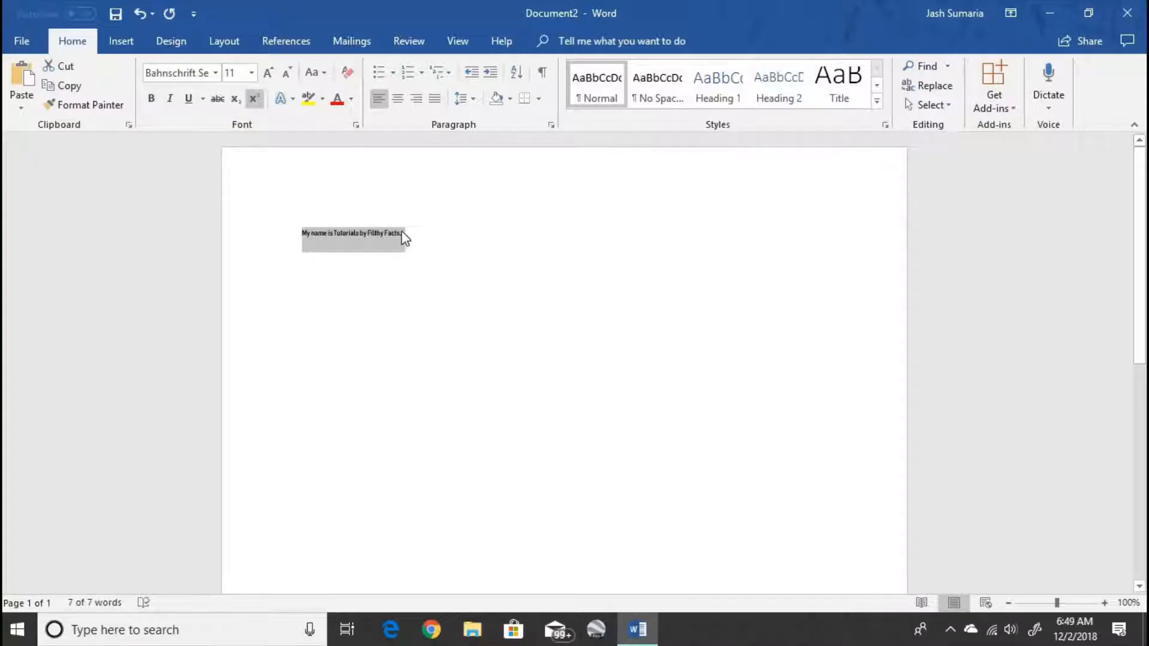
pyautogui.click(241, 100)
pyautogui.click(254, 100)
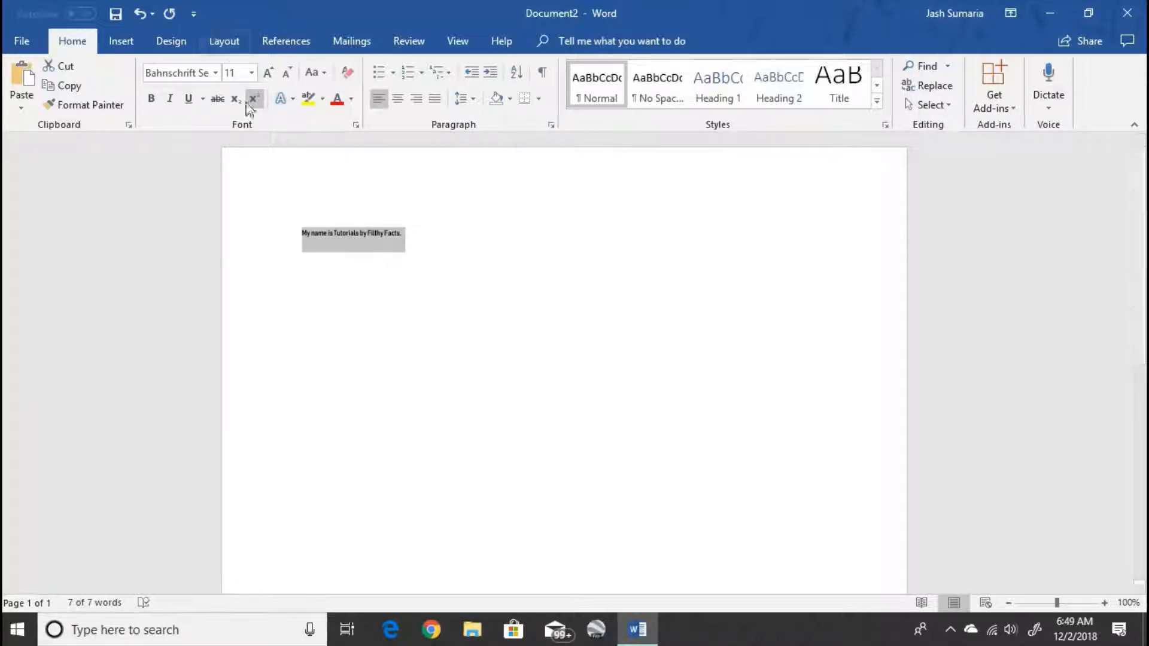
pyautogui.click(249, 108)
pyautogui.click(416, 259)
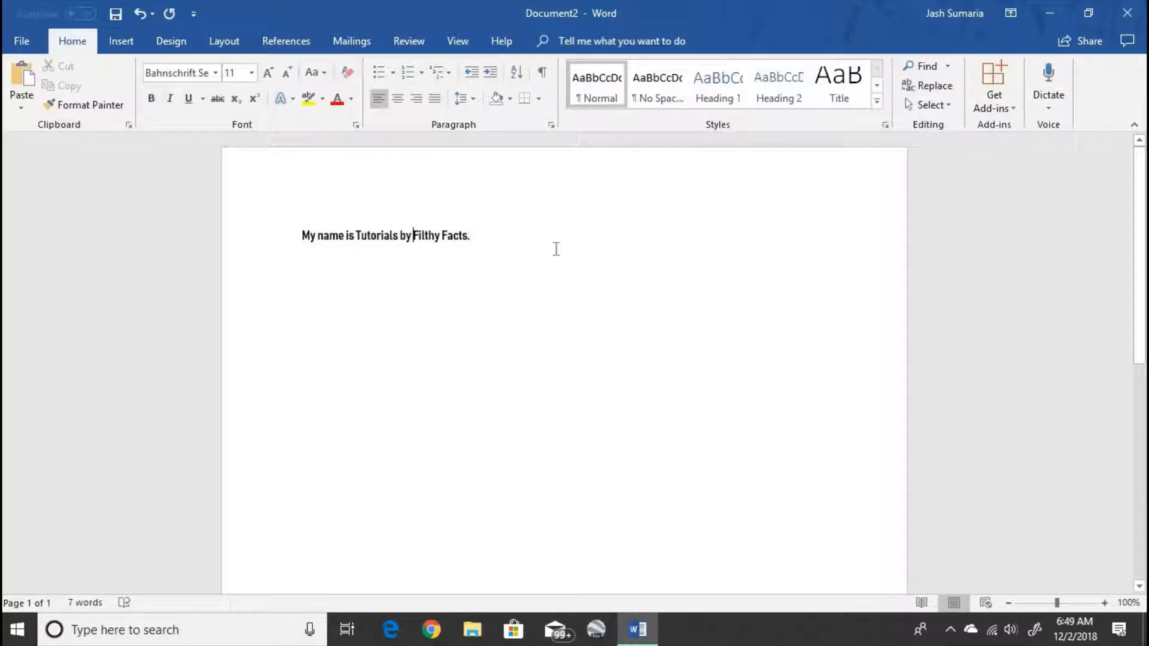
# - Set the sentence to 16 pt, trying one size larger and shrinking back
pyautogui.click(264, 229)
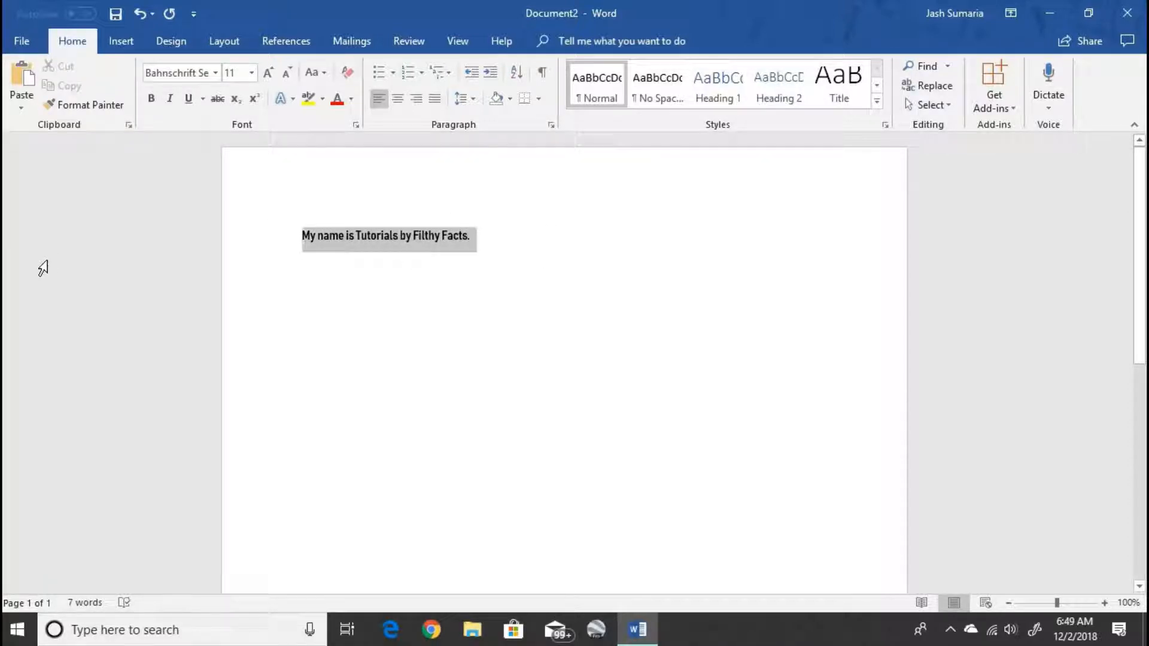
pyautogui.click(251, 72)
pyautogui.click(231, 188)
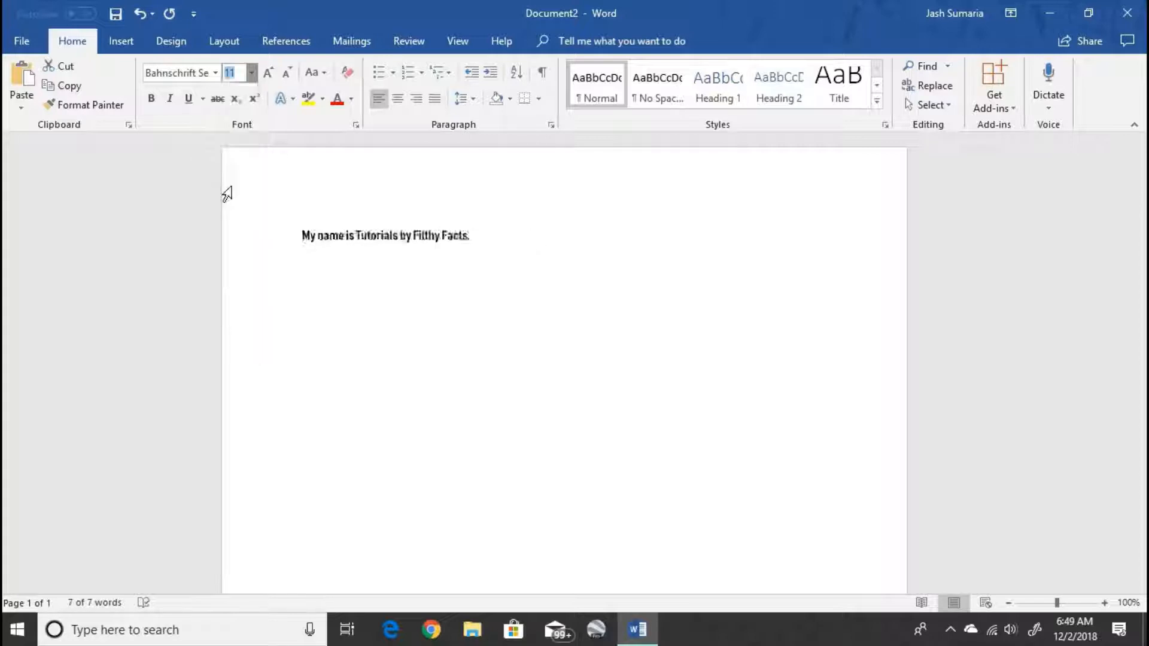
pyautogui.click(268, 72)
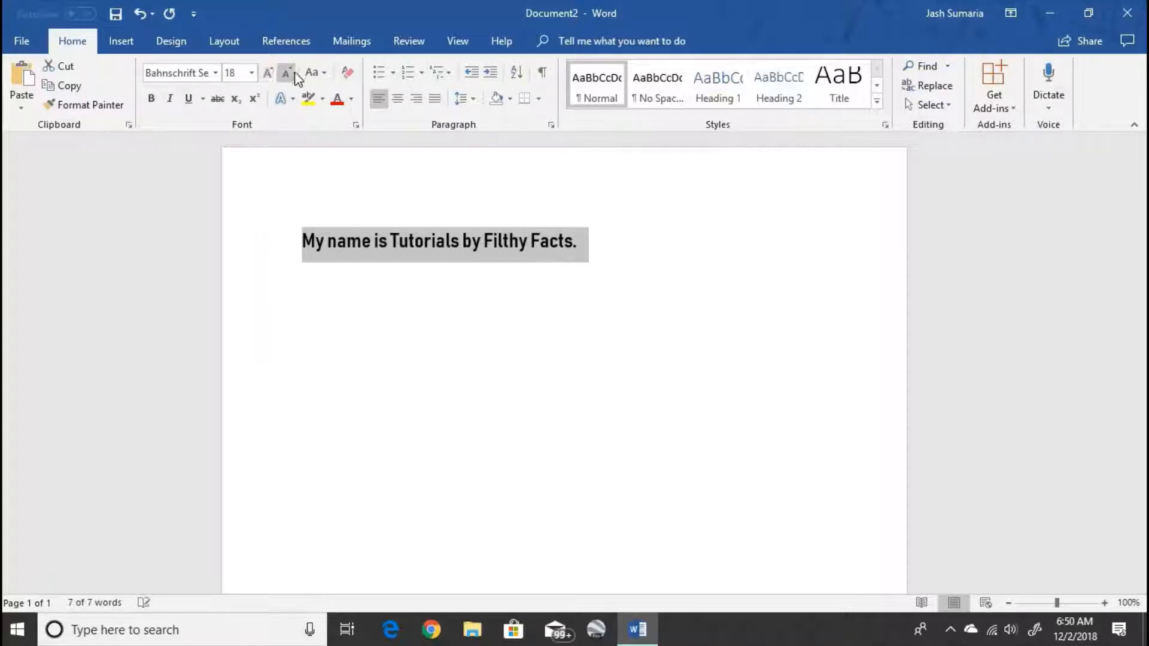
pyautogui.click(286, 72)
pyautogui.click(532, 345)
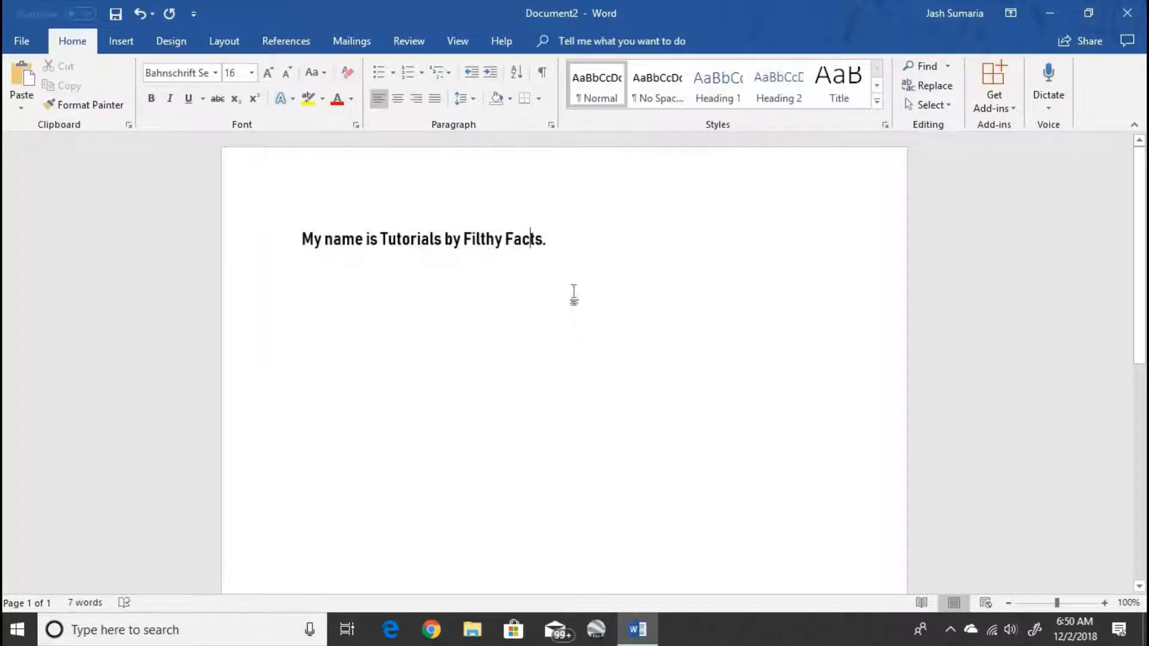
# - Clear the sentence's formatting, then apply Bahnschrift SemiBold SemiCondensed at 16 pt
pyautogui.click(210, 246)
pyautogui.click(347, 73)
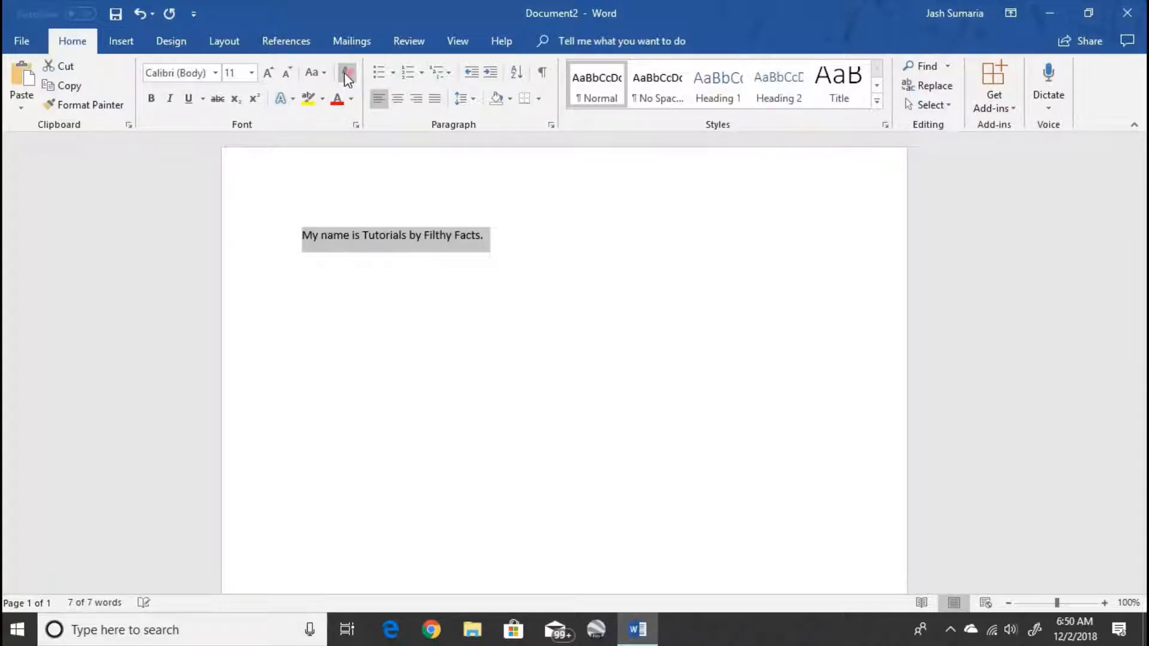
pyautogui.click(217, 73)
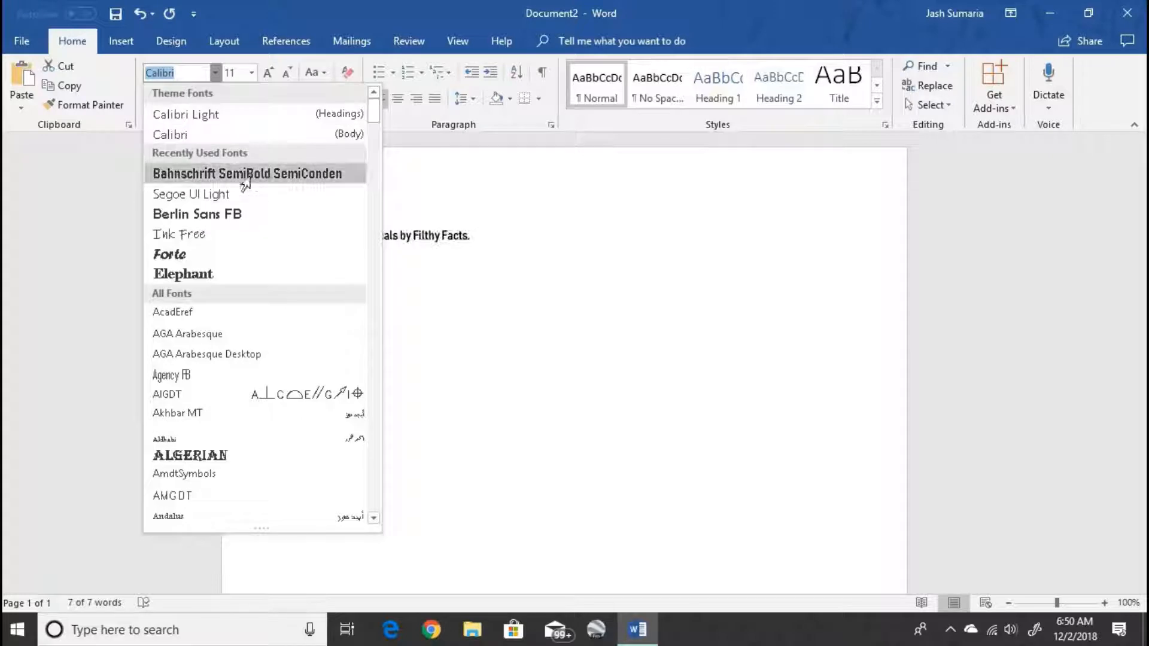
pyautogui.click(243, 175)
pyautogui.click(251, 72)
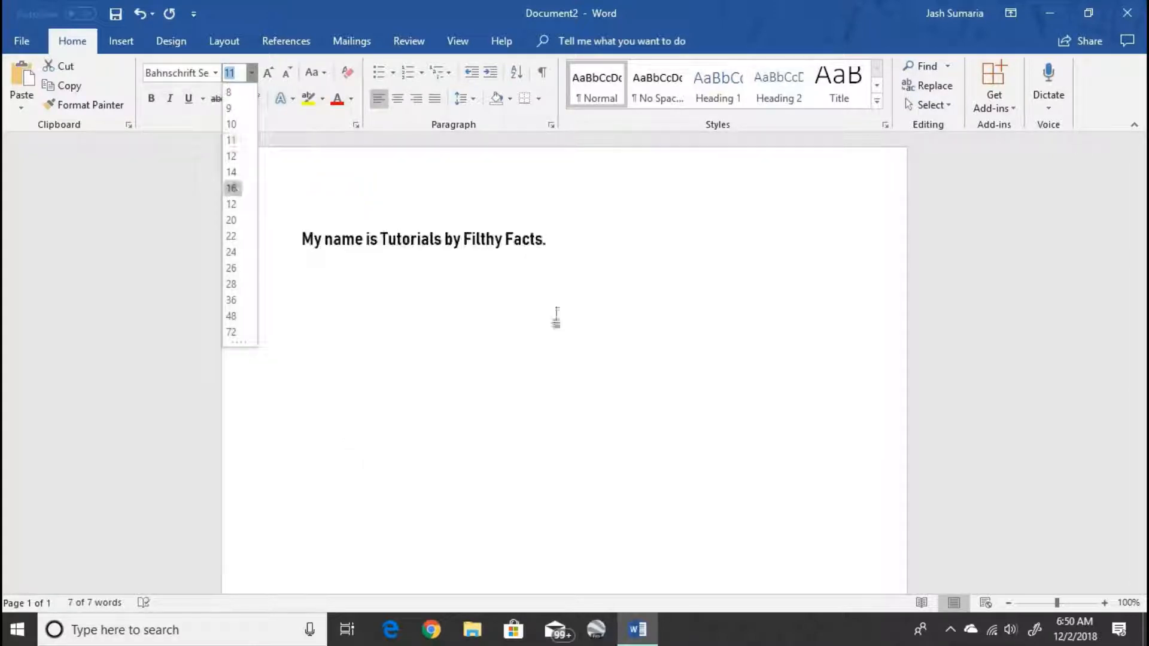
pyautogui.click(235, 188)
pyautogui.click(647, 334)
pyautogui.click(75, 261)
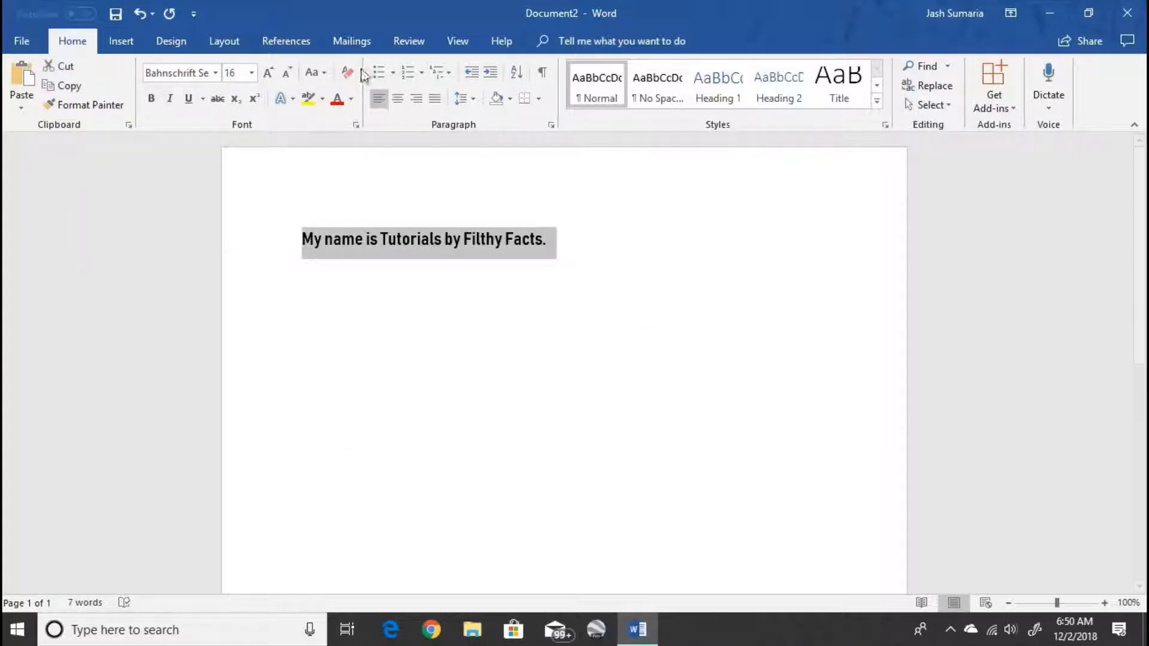
# - Try text effects on the sentence: an orange outline, then a black shadowed effect
pyautogui.click(292, 99)
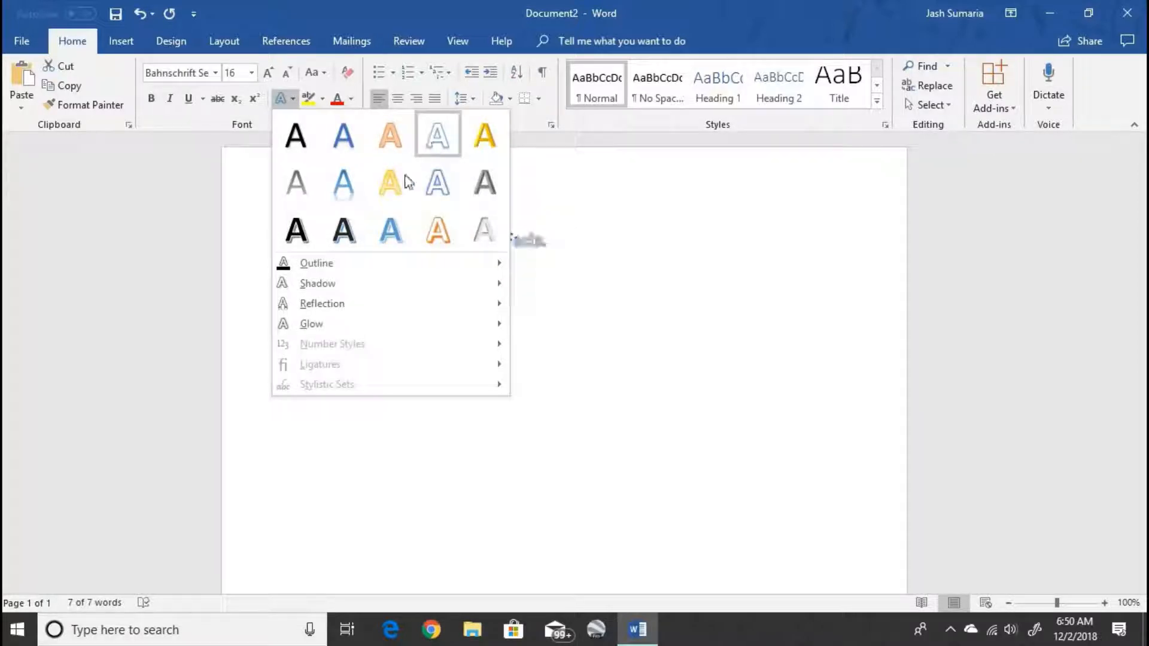
pyautogui.click(440, 231)
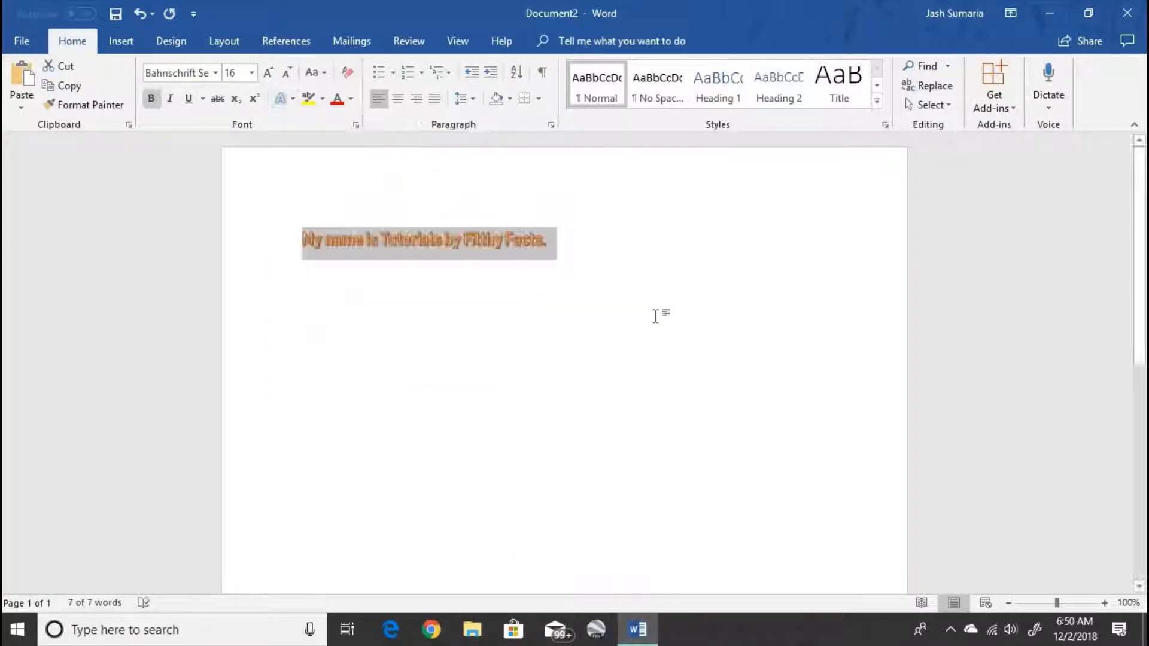
pyautogui.click(655, 317)
pyautogui.click(76, 245)
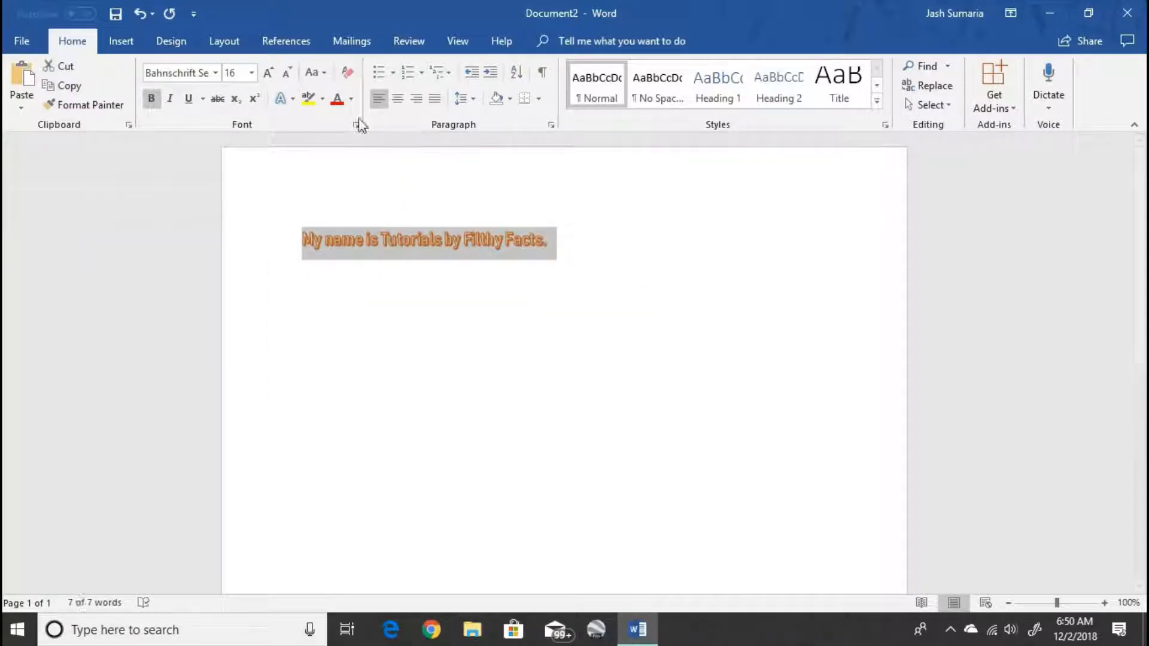
pyautogui.click(293, 99)
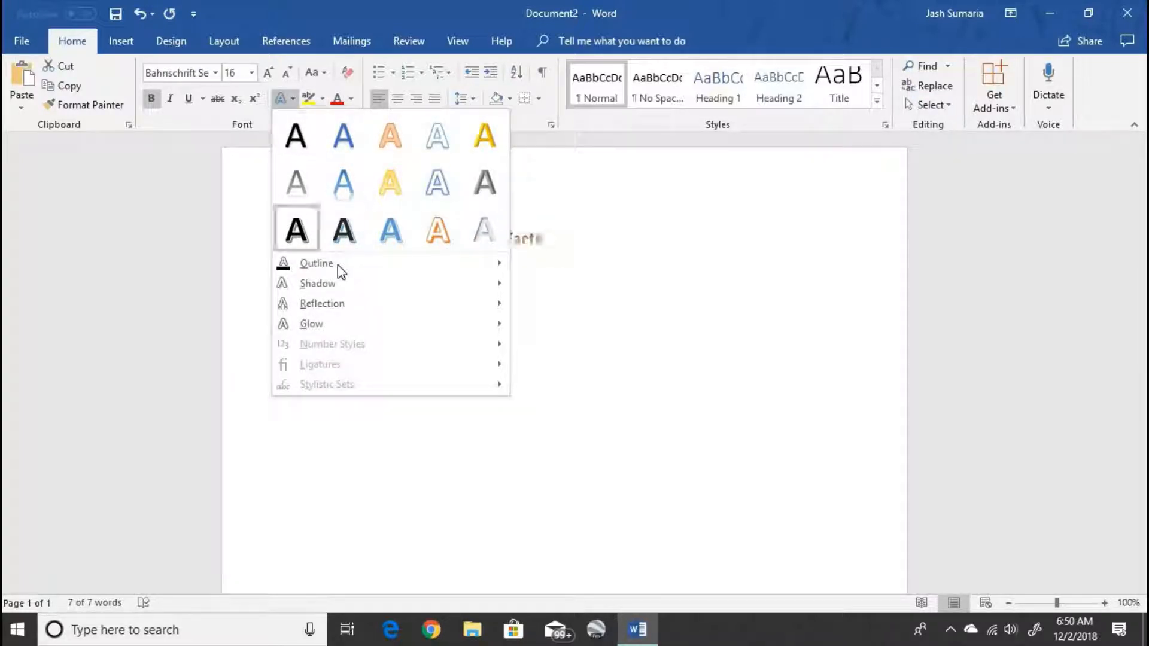
pyautogui.click(305, 141)
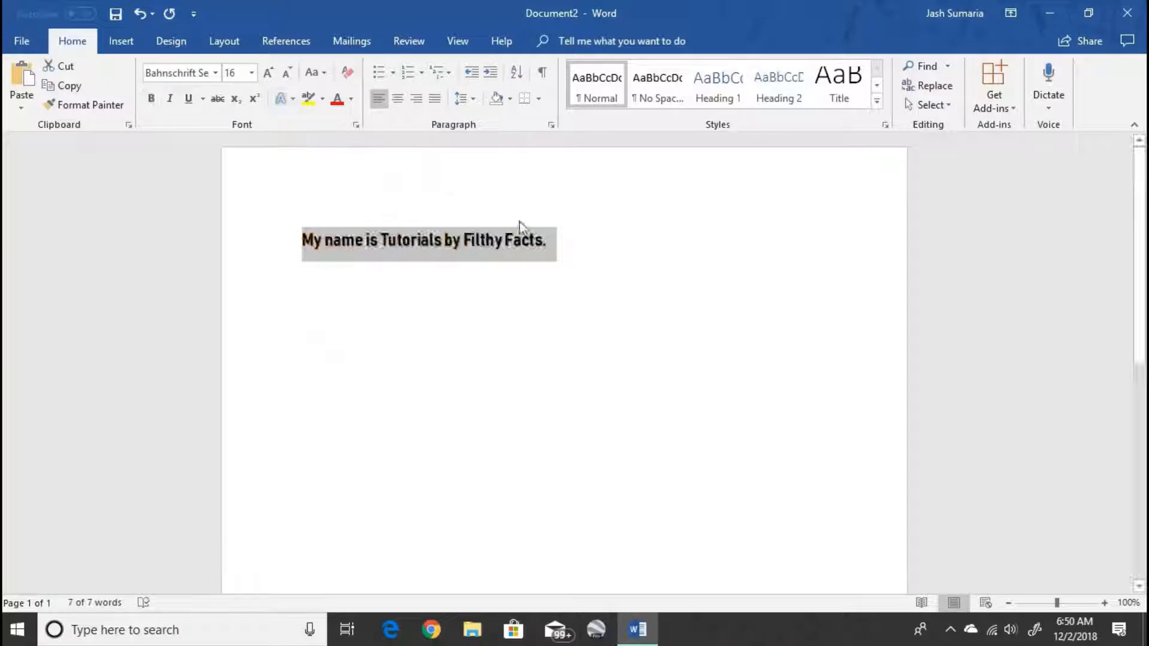
# - Clear all formatting and reapply Bahnschrift SemiBold SemiCondensed at 16 pt
pyautogui.click(347, 73)
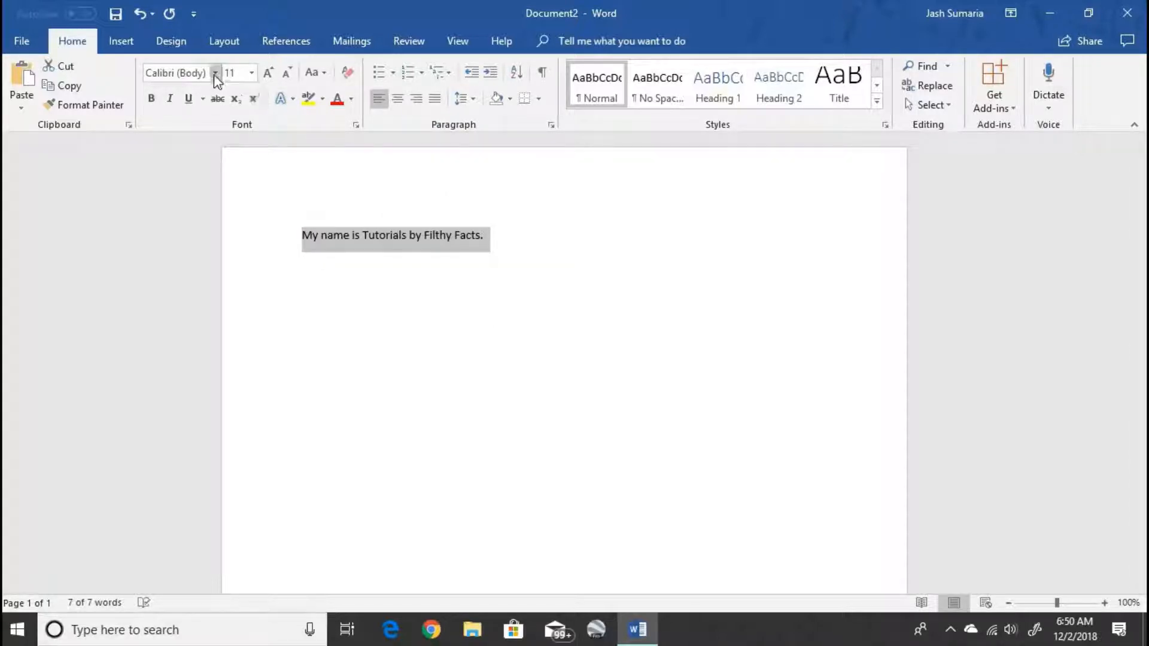
pyautogui.click(215, 72)
pyautogui.click(239, 173)
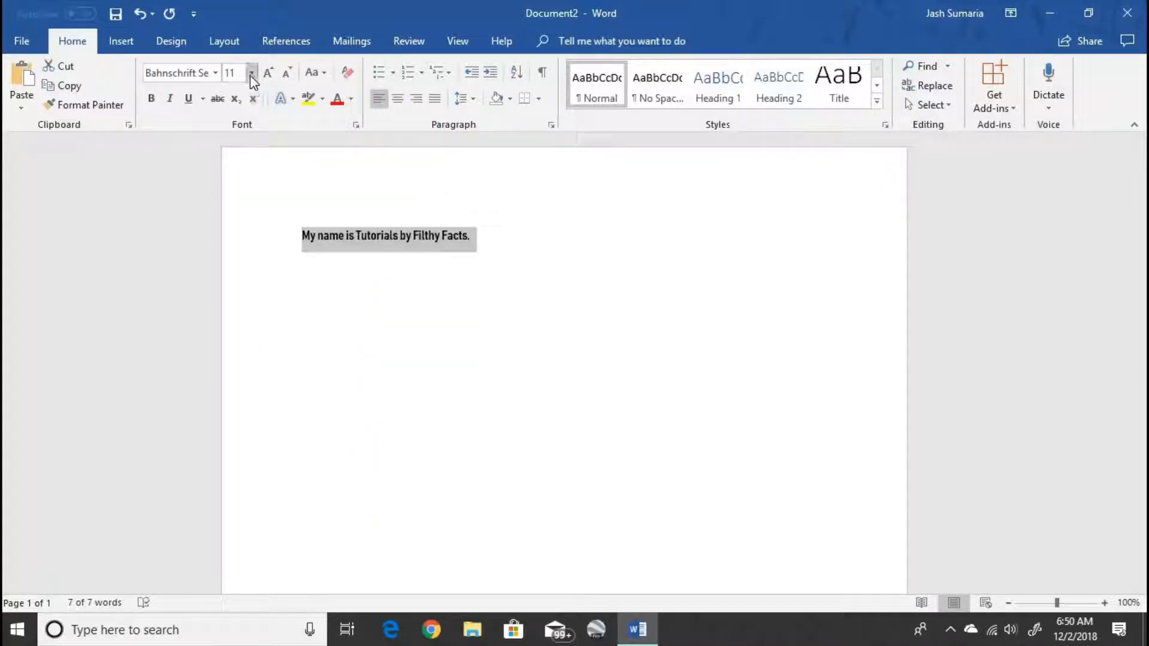
pyautogui.click(251, 72)
pyautogui.click(233, 188)
pyautogui.click(654, 233)
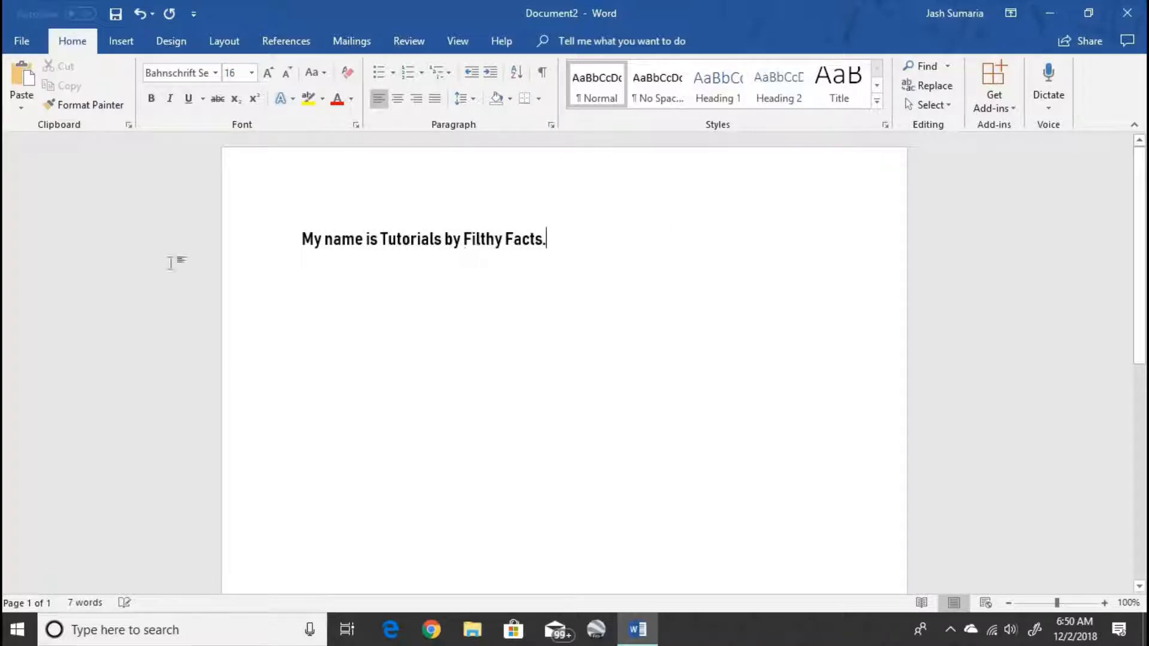
pyautogui.click(174, 259)
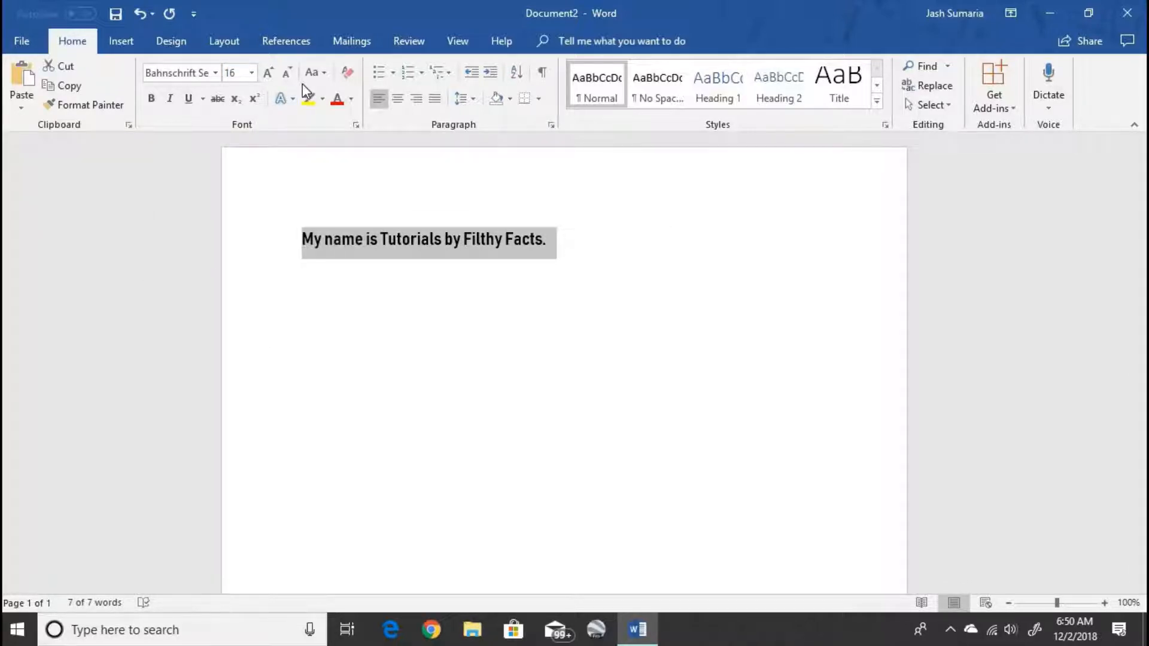
pyautogui.click(309, 98)
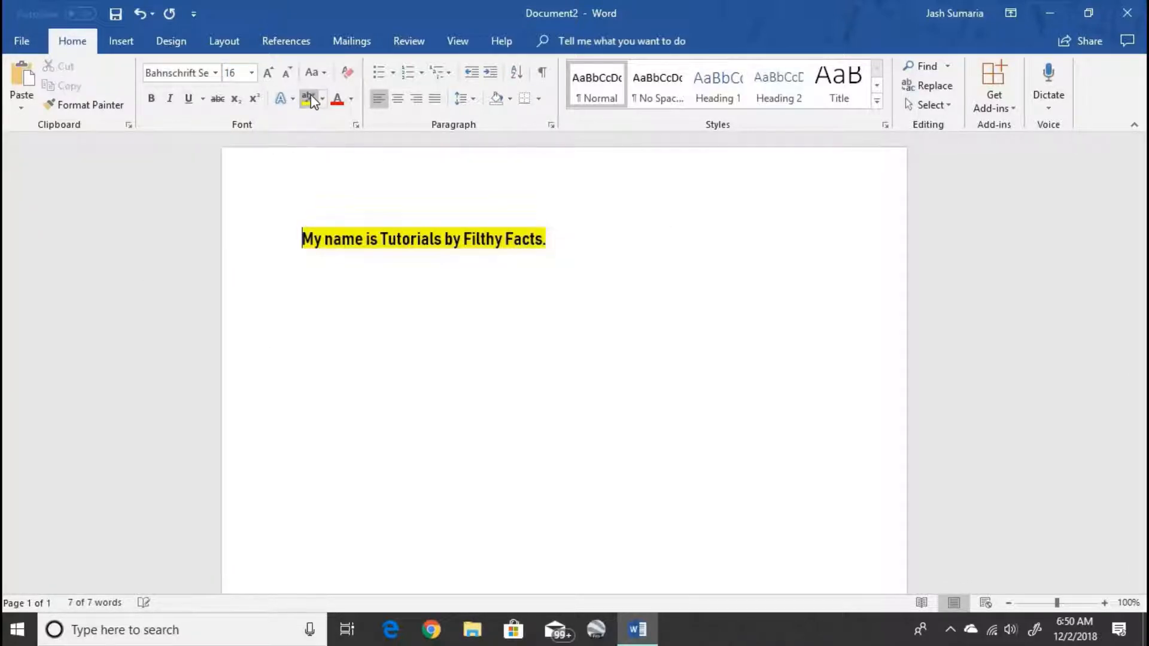
pyautogui.click(682, 277)
pyautogui.click(189, 231)
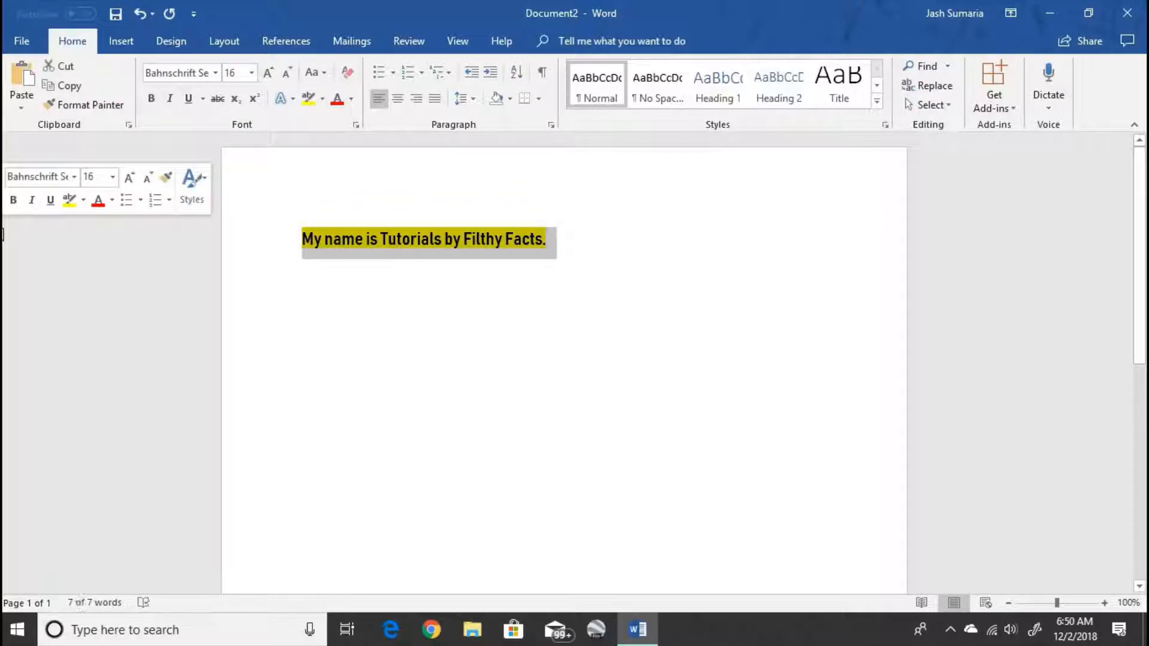
pyautogui.hotkey('ctrl', 'z')
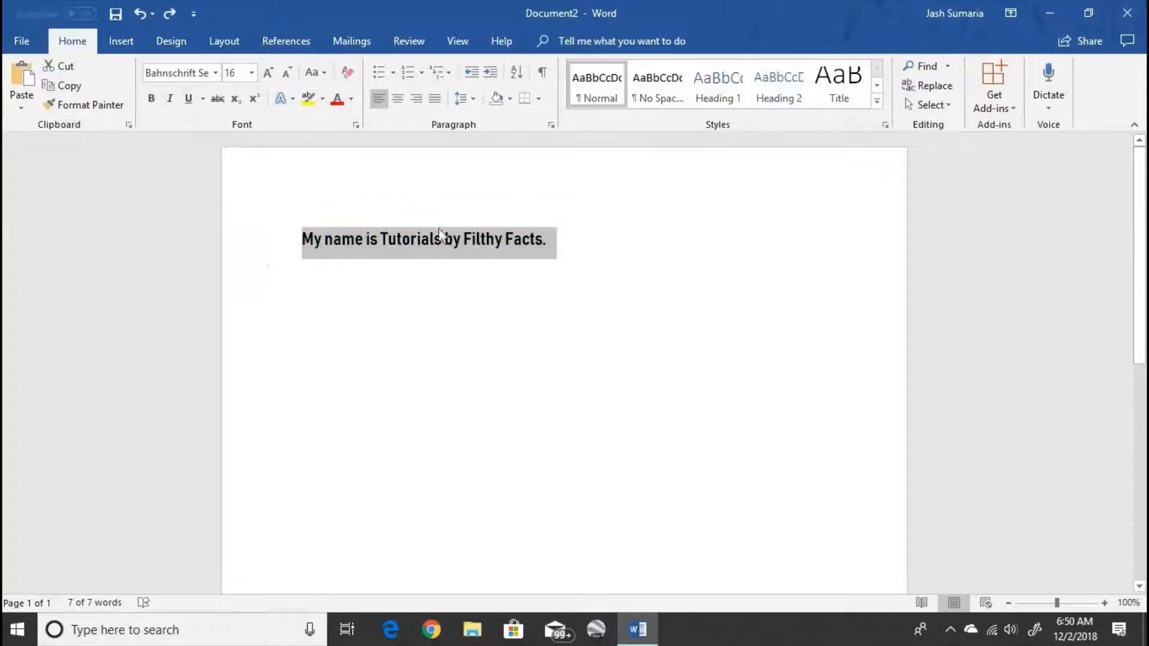
pyautogui.click(569, 232)
pyautogui.click(309, 98)
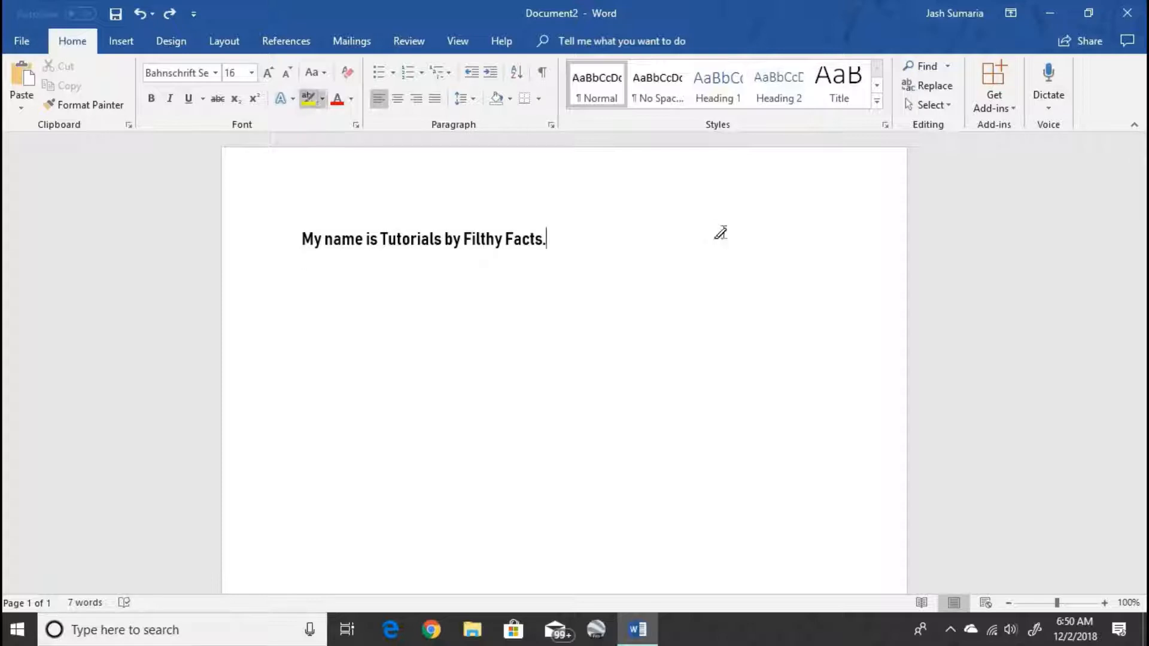
pyautogui.hotkey('ctrl', 'y')
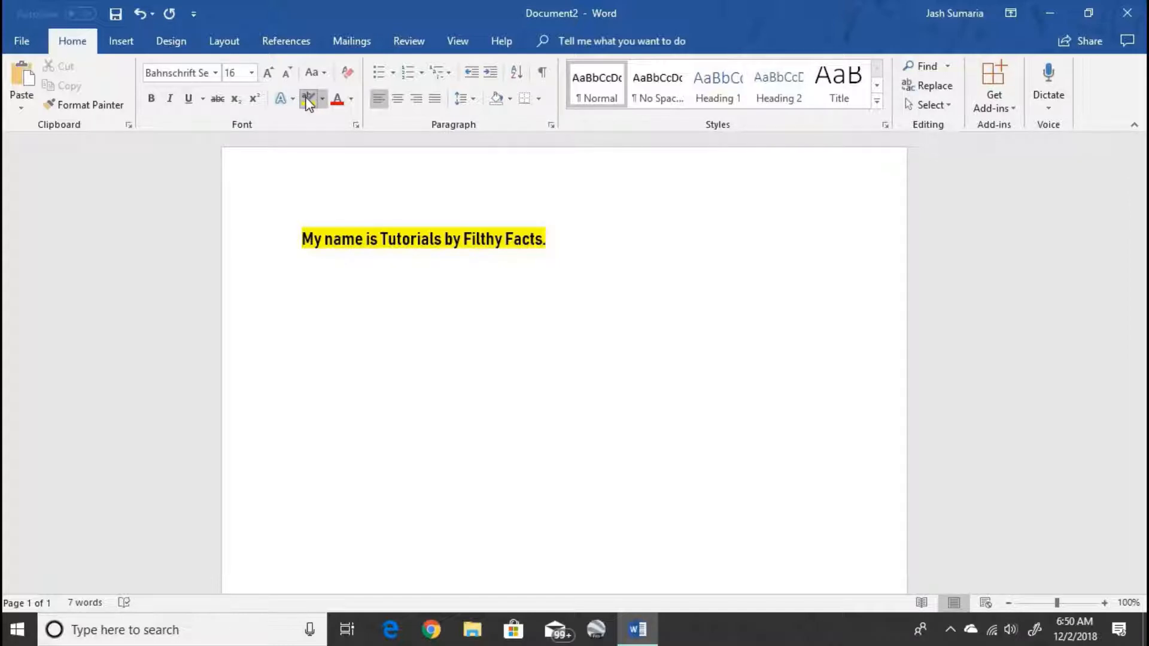
pyautogui.hotkey('ctrl', 'a')
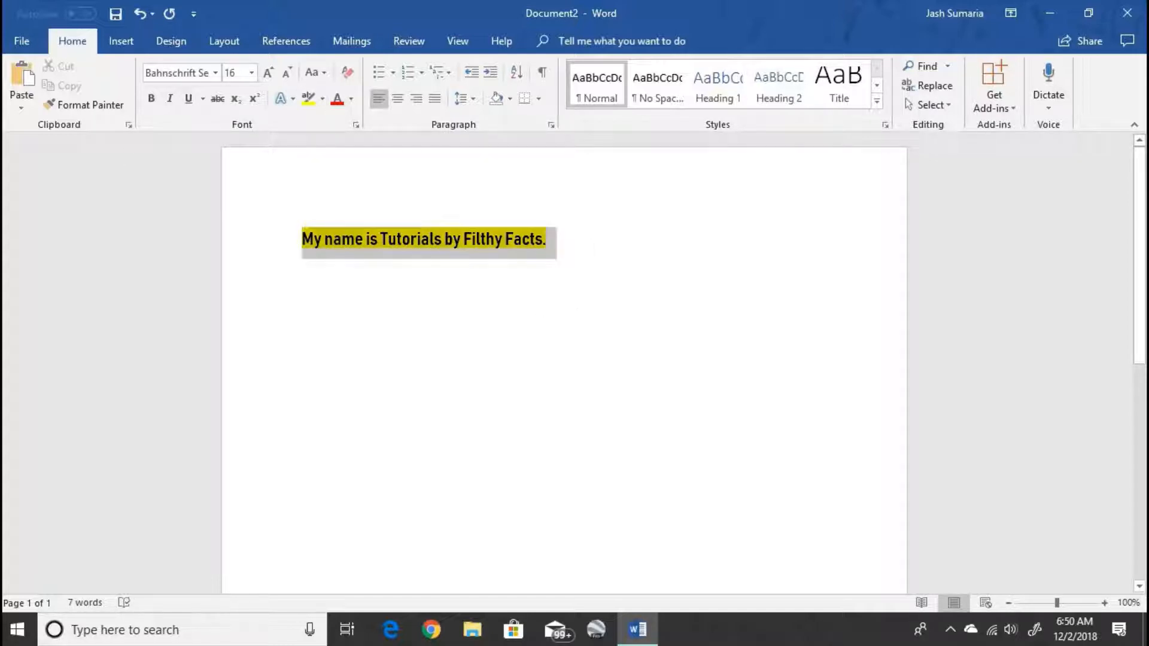
pyautogui.hotkey('ctrl', 'z')
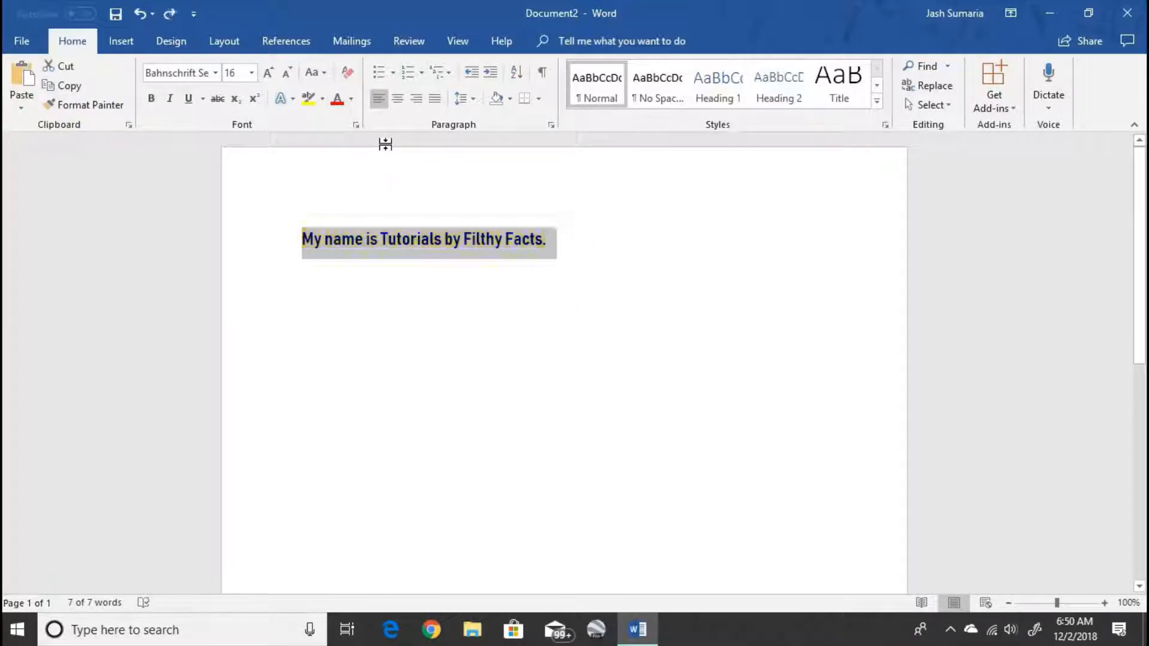
pyautogui.click(595, 202)
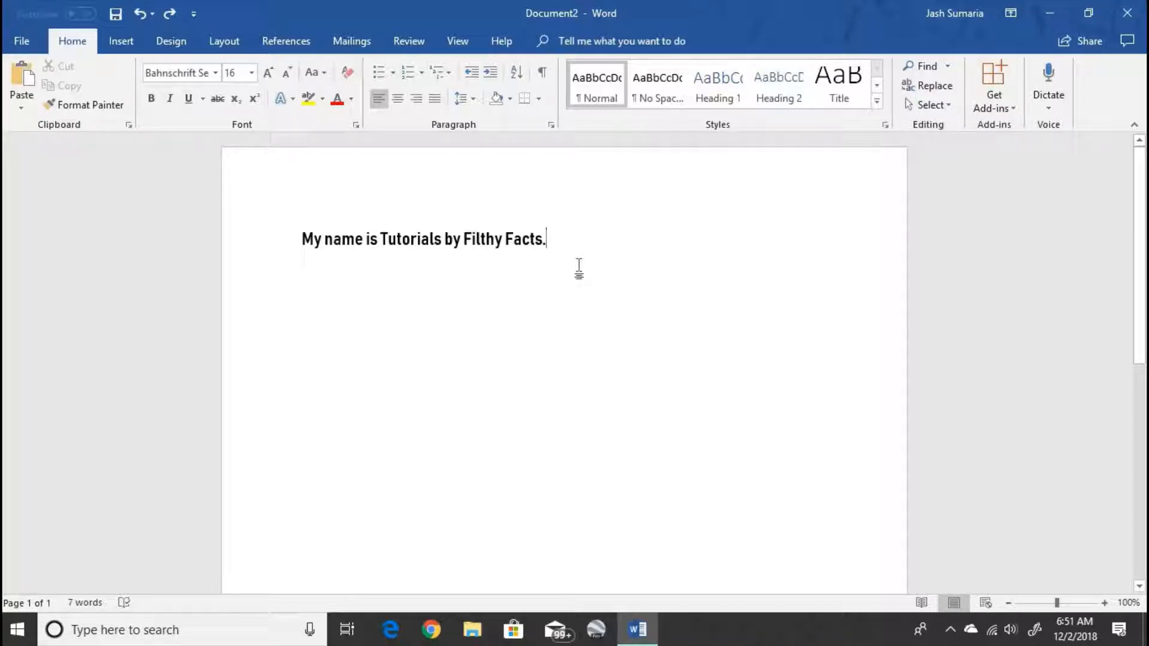
pyautogui.hotkey('ctrl', 'y')
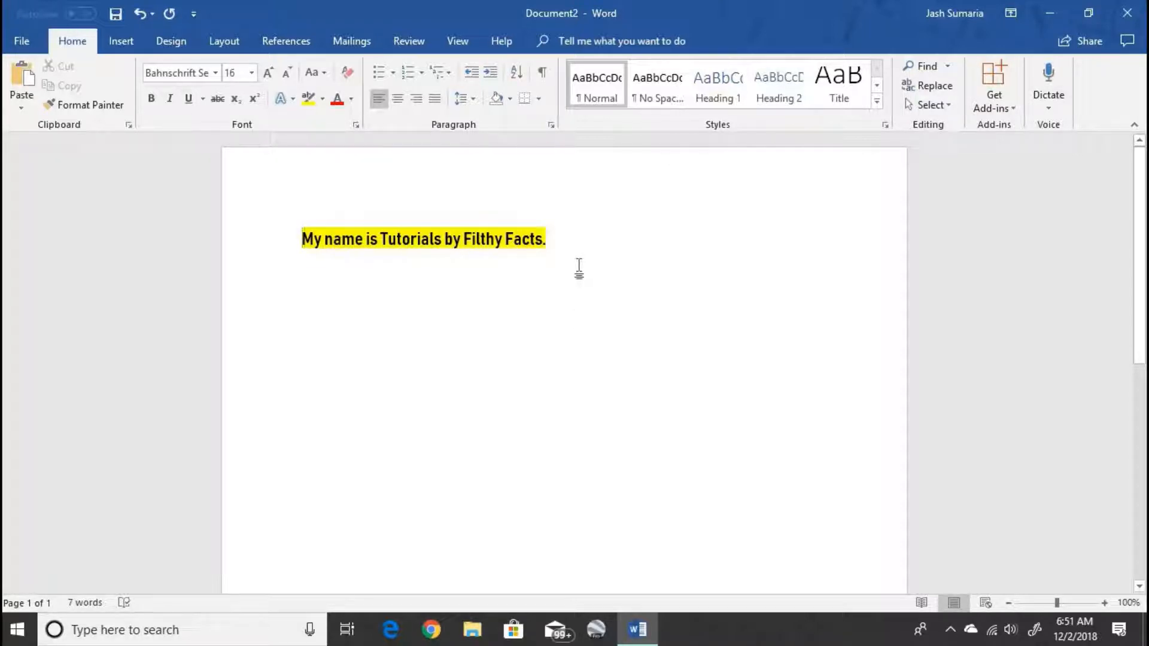
pyautogui.hotkey('ctrl', 'z')
pyautogui.click(574, 267)
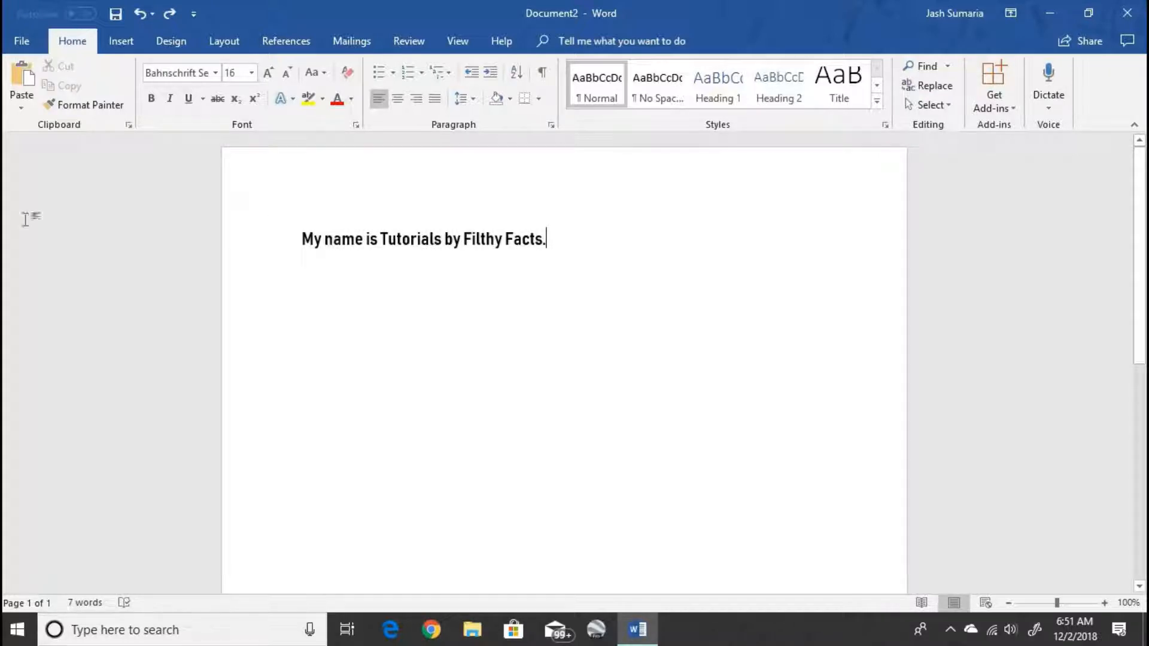
pyautogui.click(25, 237)
pyautogui.click(351, 99)
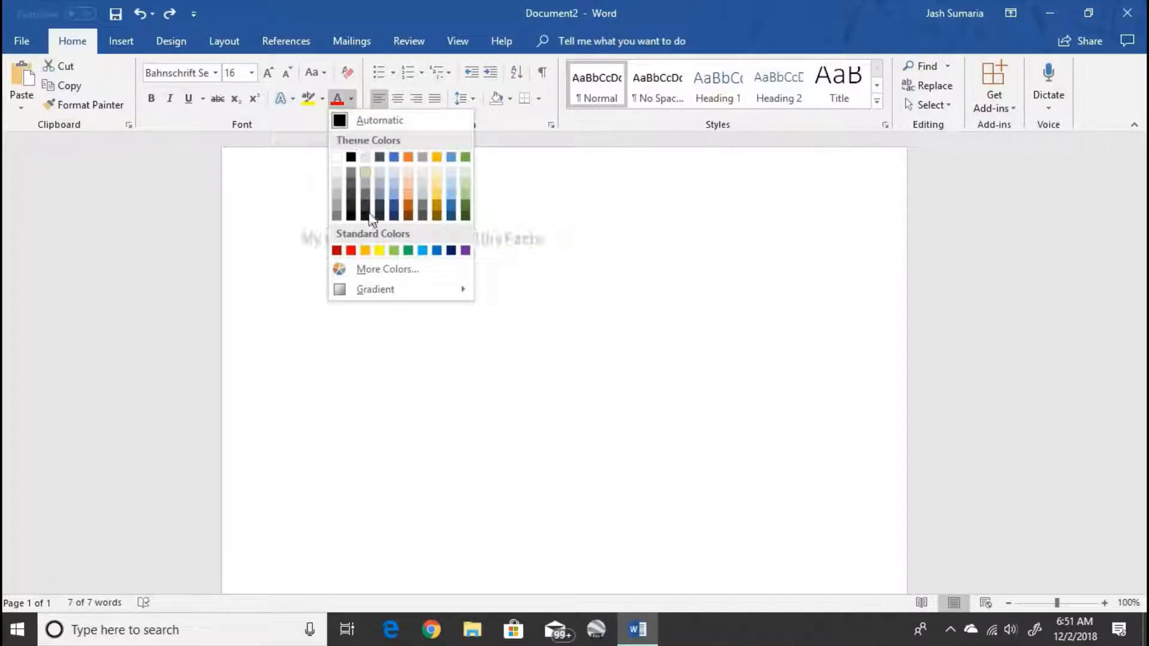
pyautogui.click(350, 250)
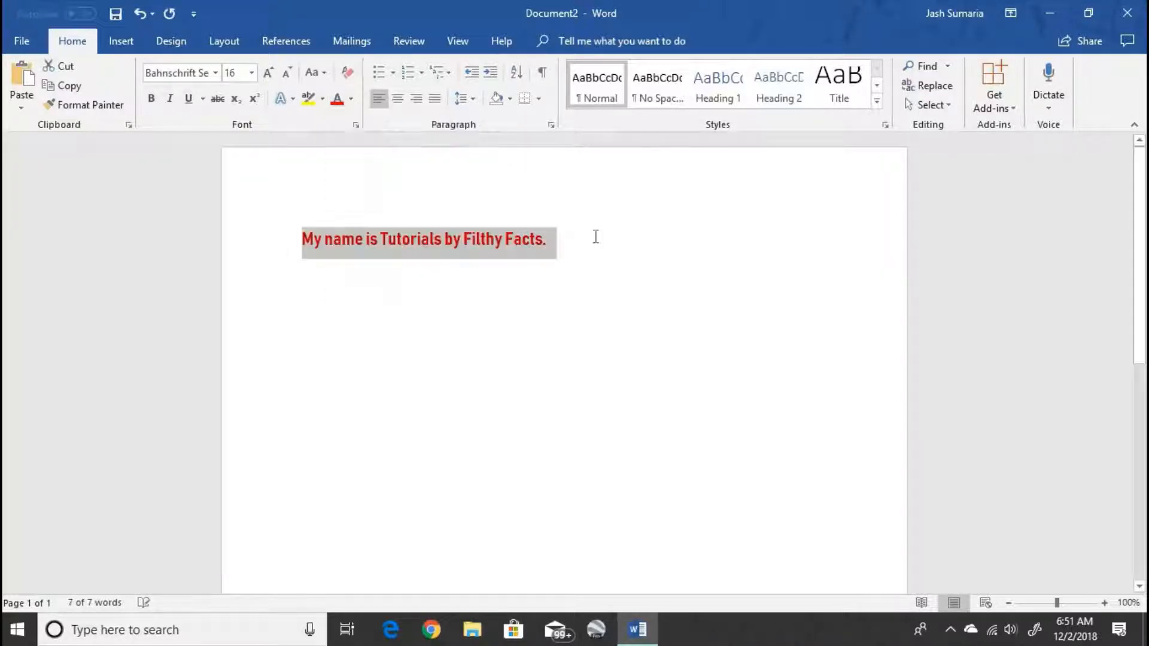
pyautogui.click(351, 99)
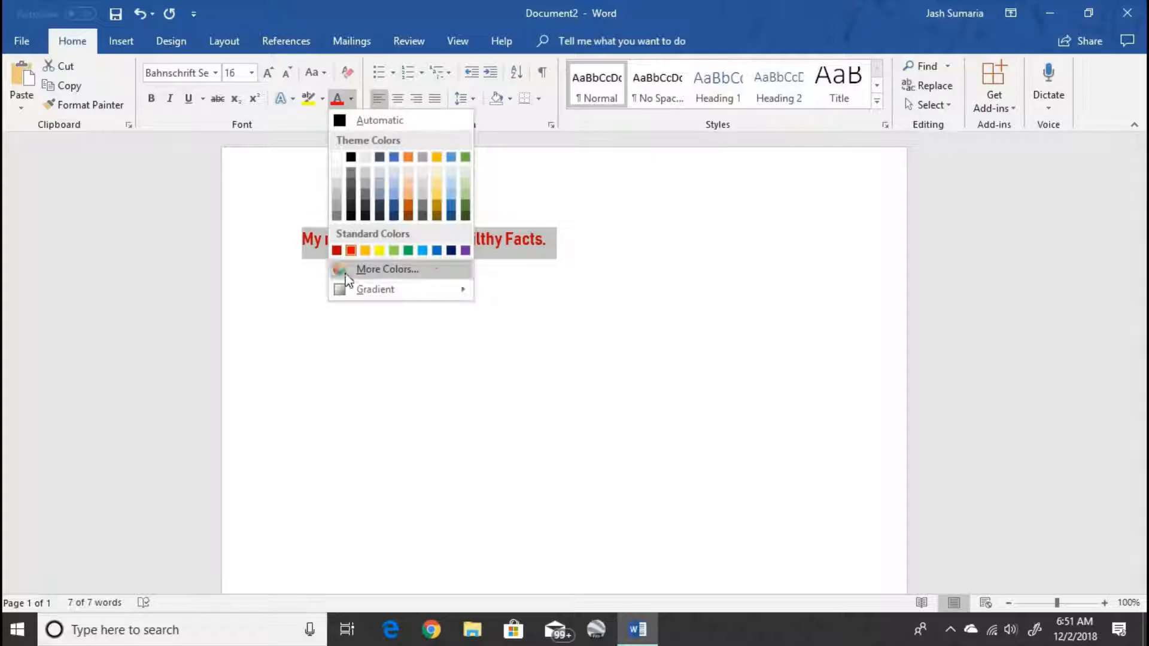
pyautogui.click(350, 157)
pyautogui.click(806, 237)
pyautogui.click(181, 242)
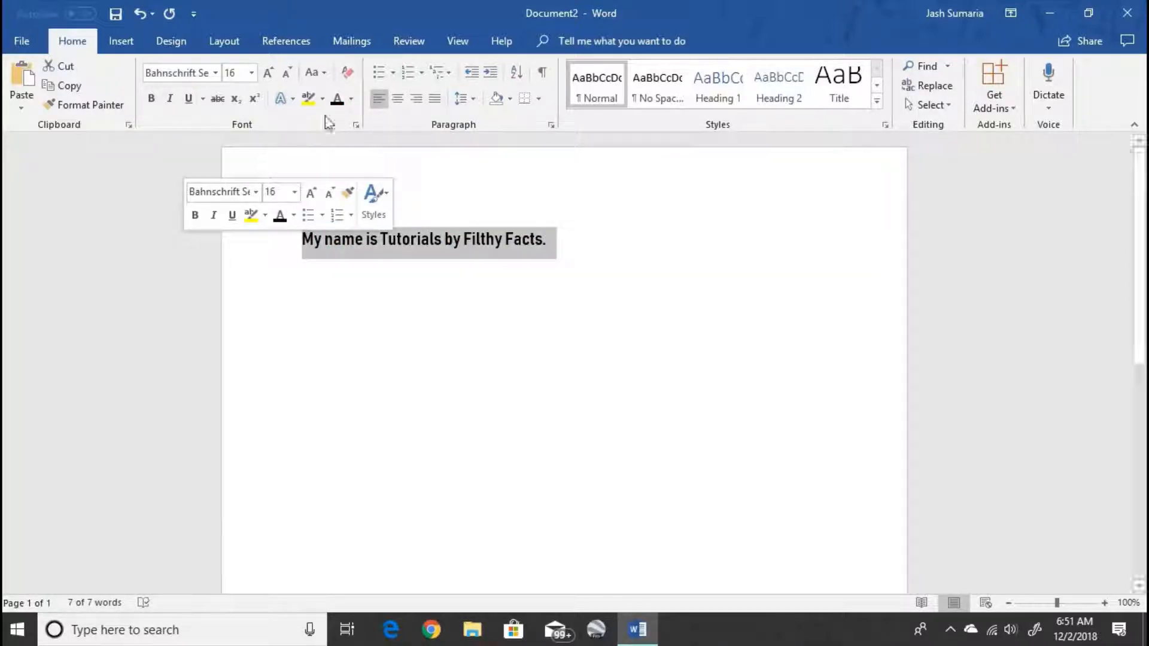
# - Try a colourful cross bullet and then numbering on the sentence, undoing each one
pyautogui.click(392, 76)
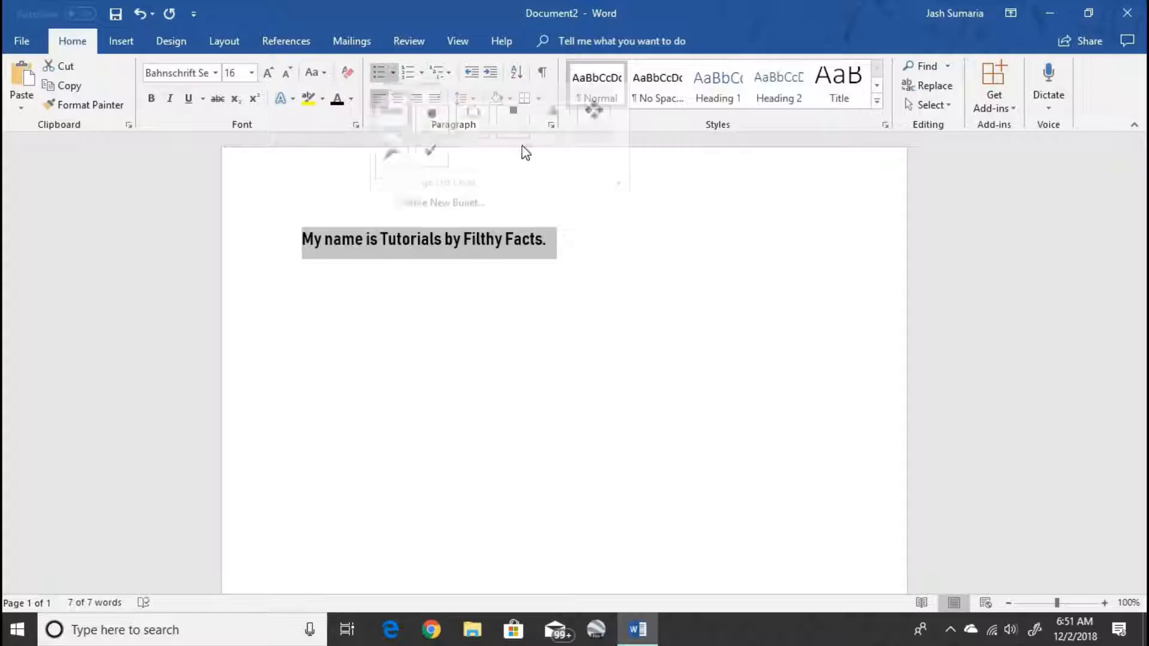
pyautogui.click(547, 122)
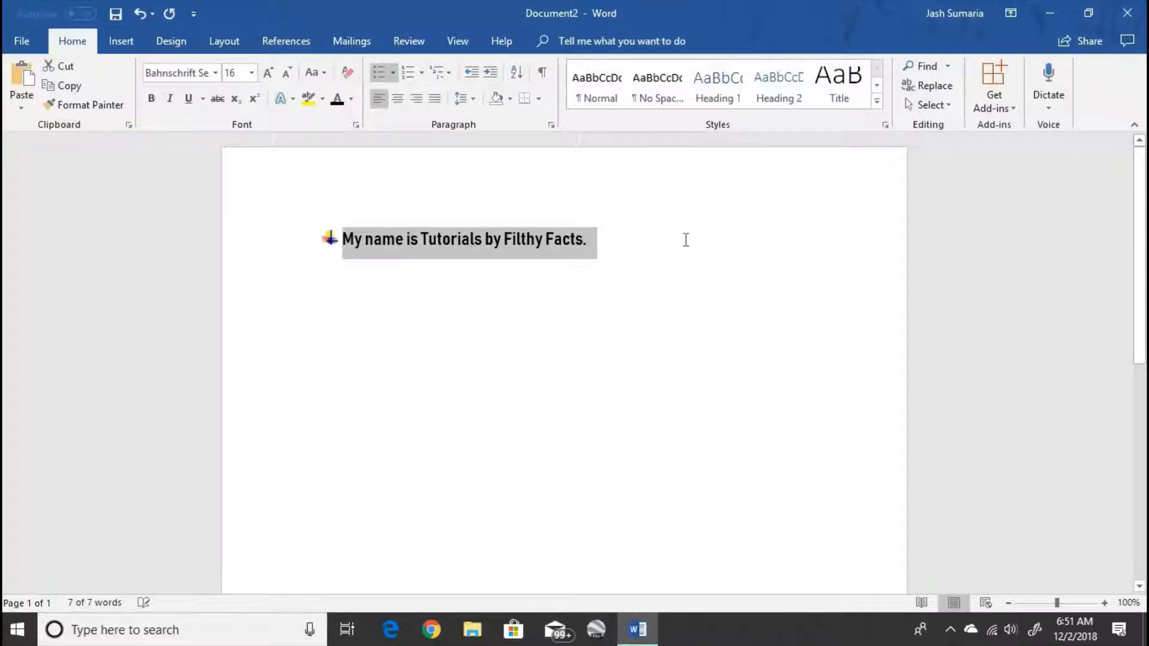
pyautogui.click(686, 239)
pyautogui.click(197, 235)
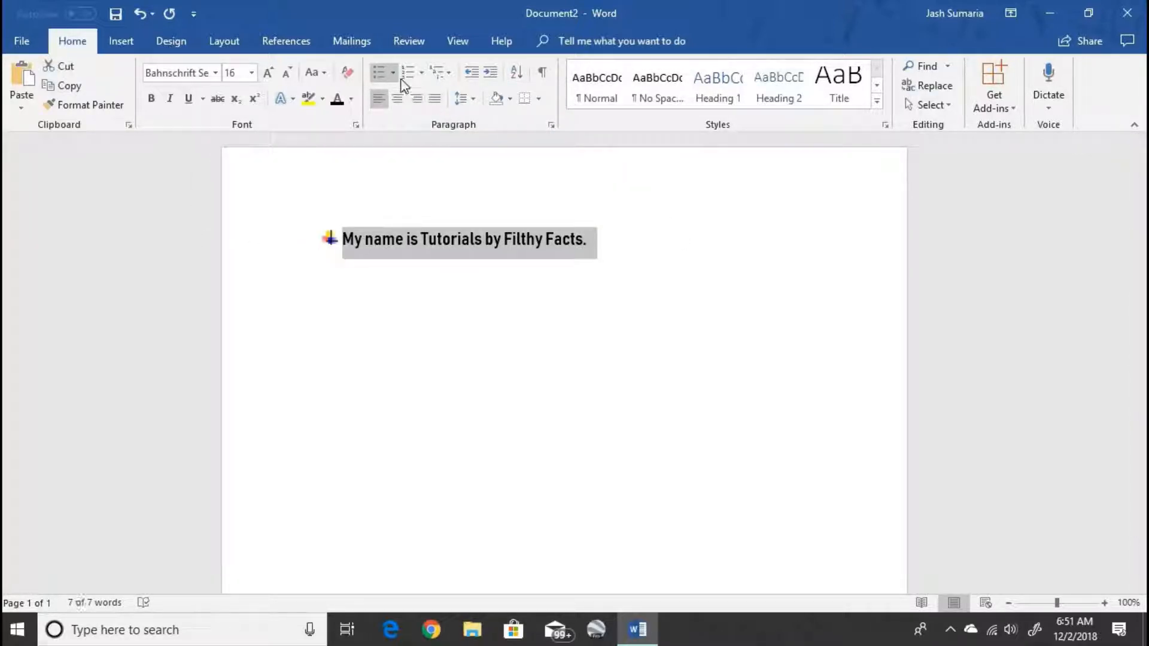
pyautogui.hotkey('ctrl', 'z')
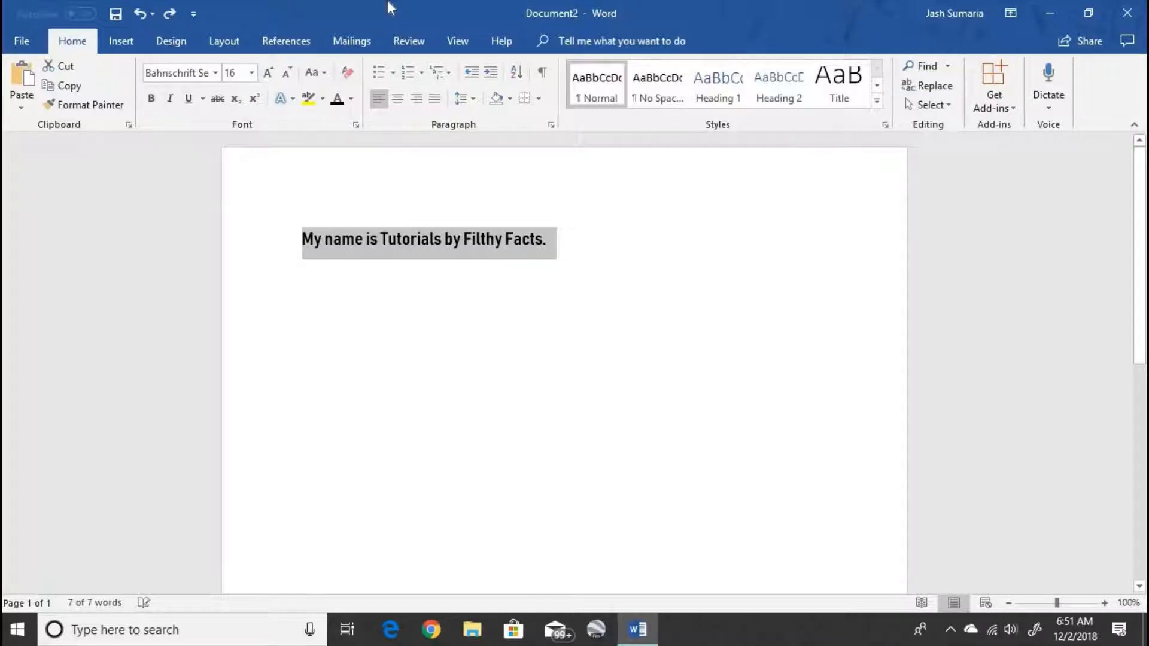
pyautogui.click(414, 72)
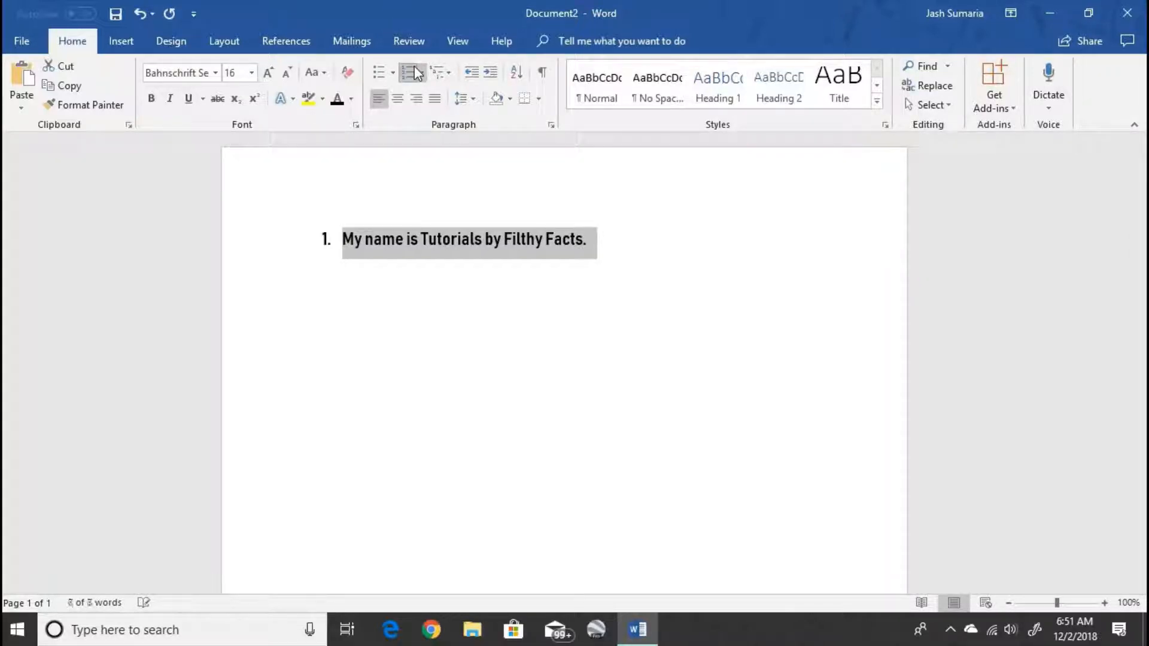
pyautogui.hotkey('ctrl', 'z')
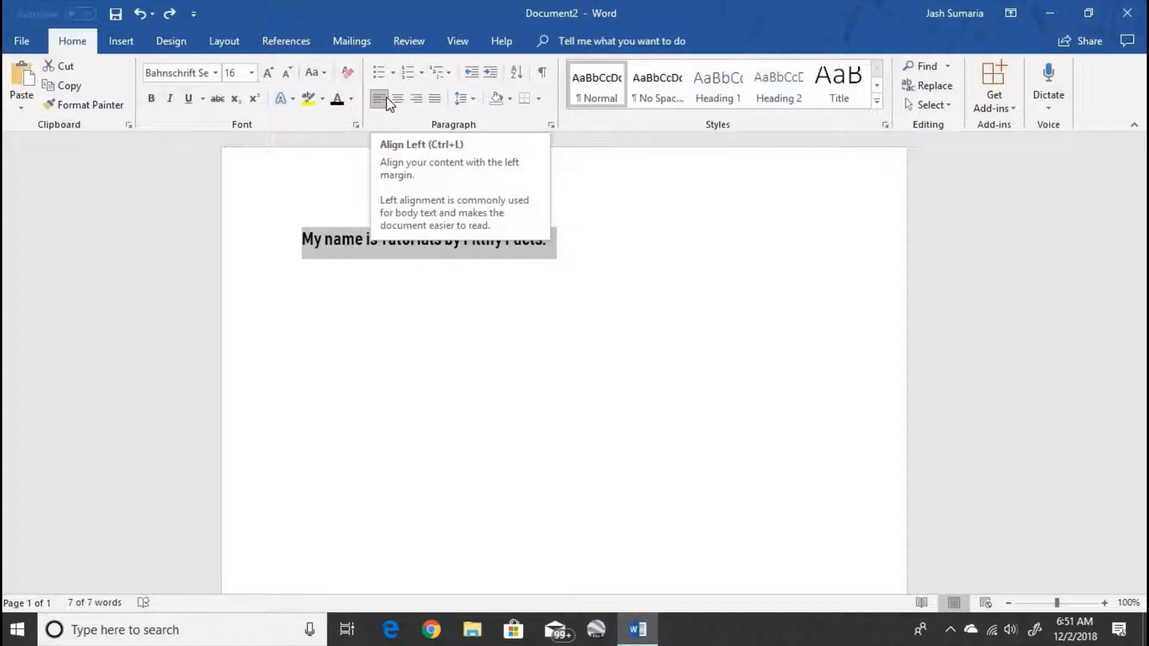
# - Cycle the sentence through center, right and left alignment, finishing with justified alignment
pyautogui.click(401, 97)
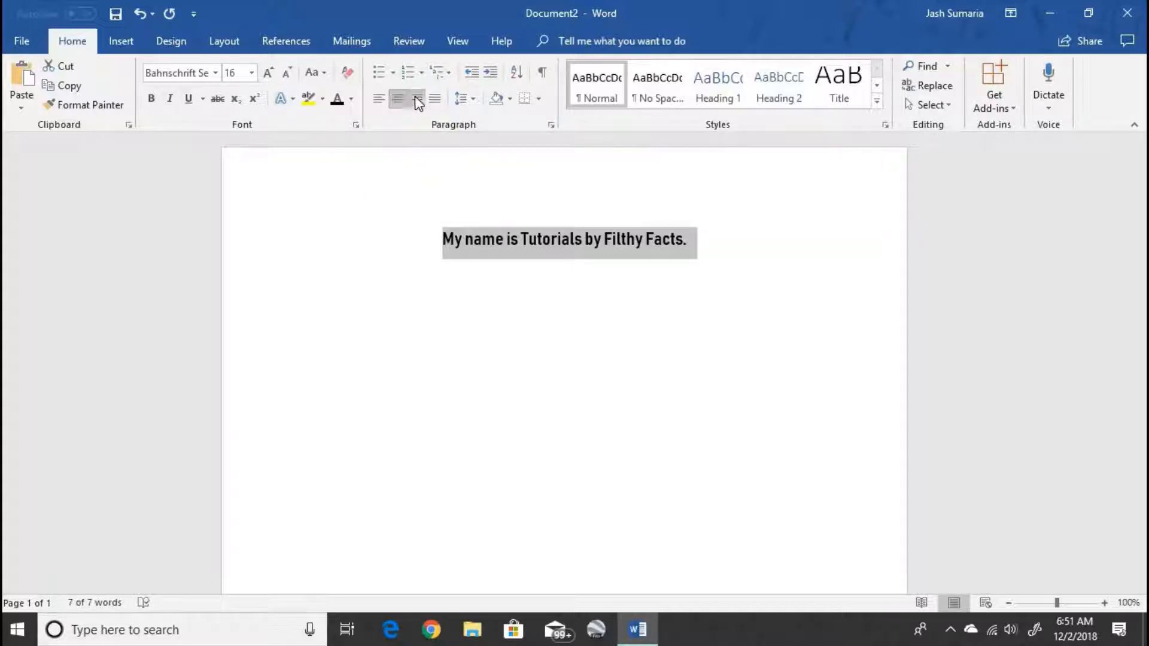
pyautogui.click(417, 101)
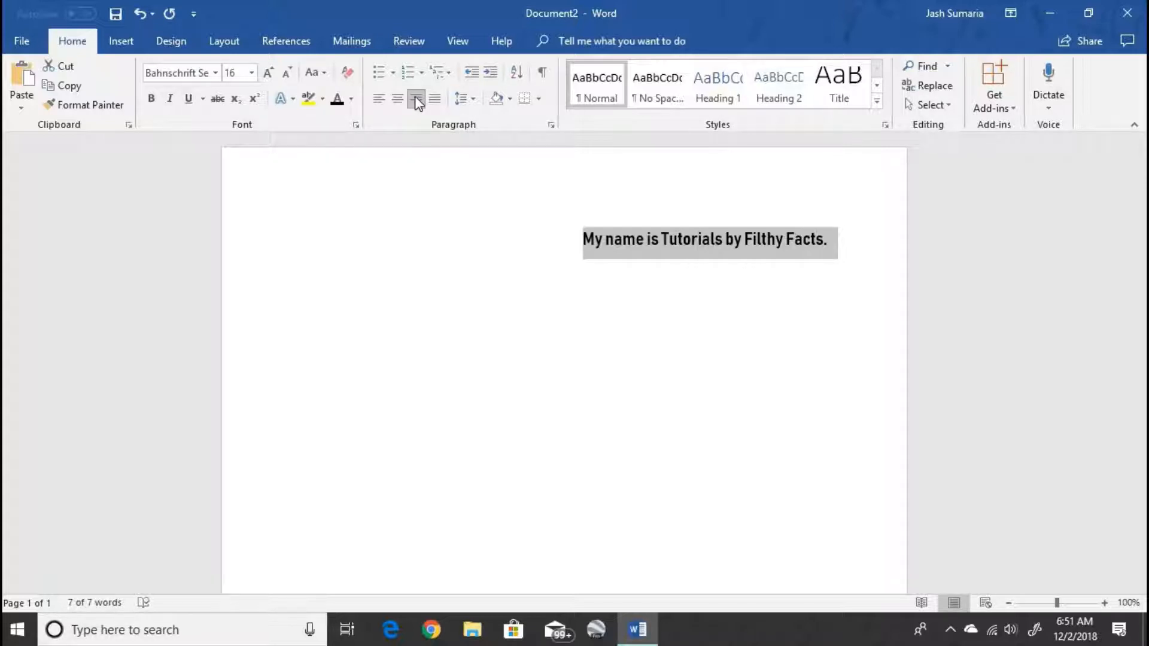
pyautogui.click(378, 99)
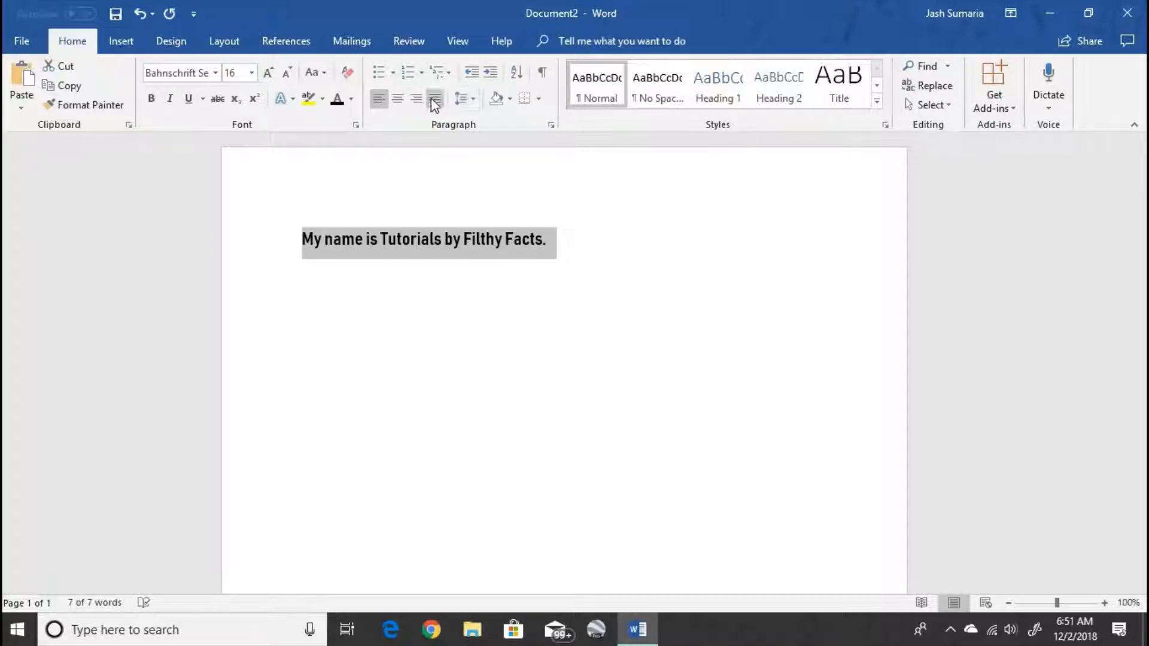
pyautogui.click(433, 99)
pyautogui.click(461, 239)
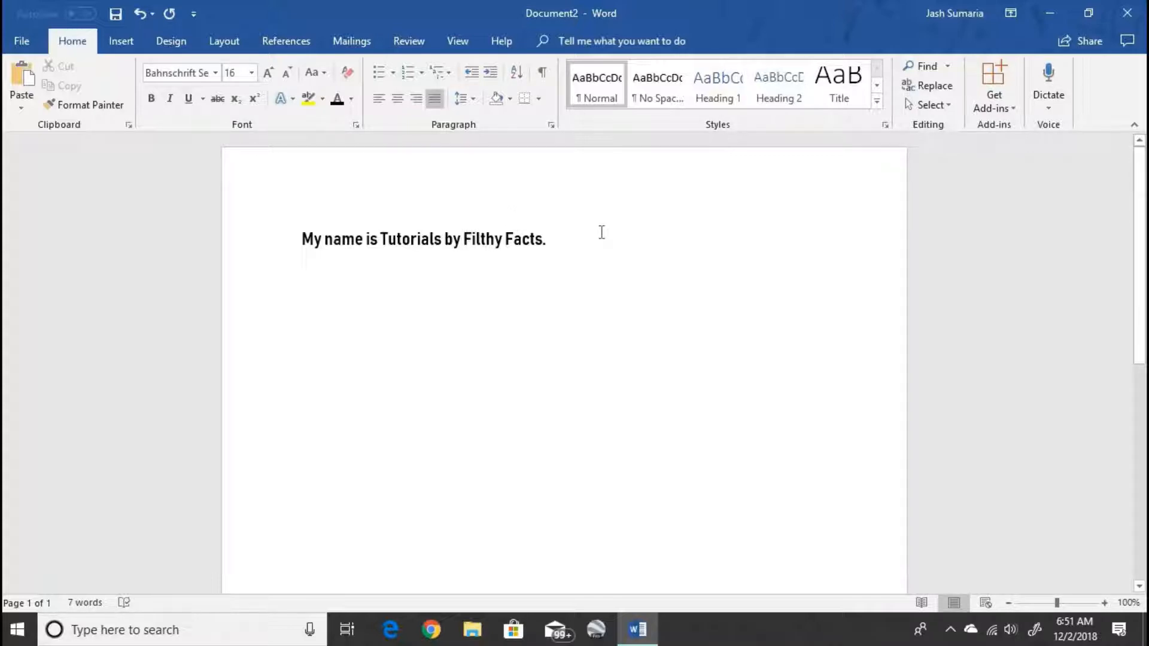
pyautogui.click(75, 233)
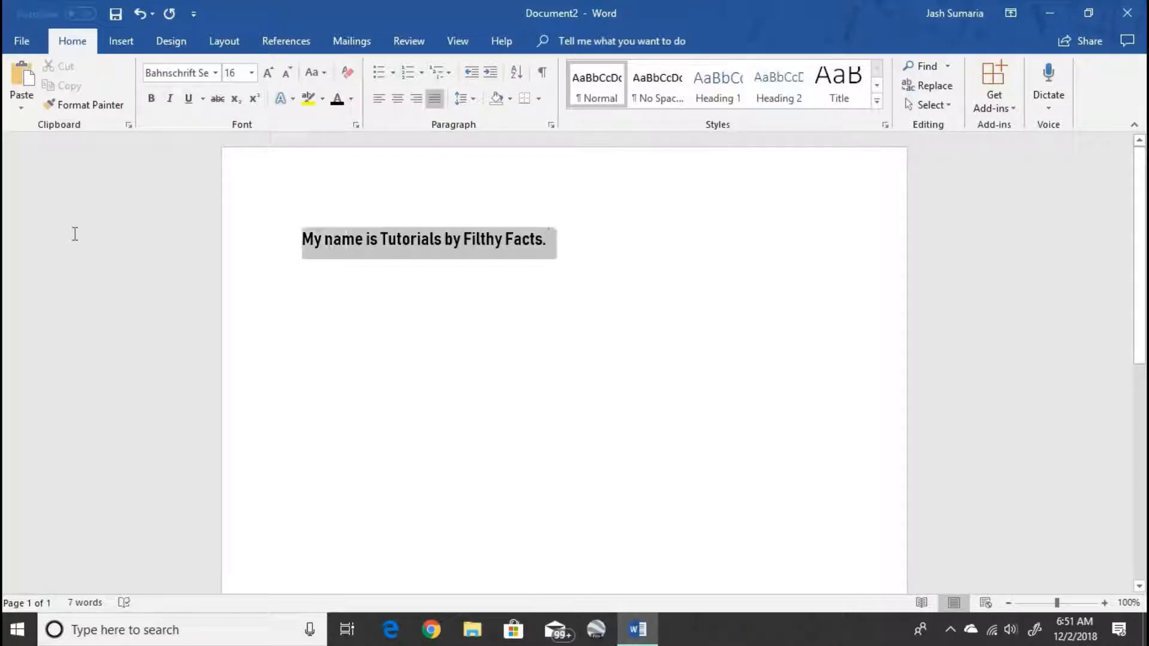
pyautogui.click(462, 98)
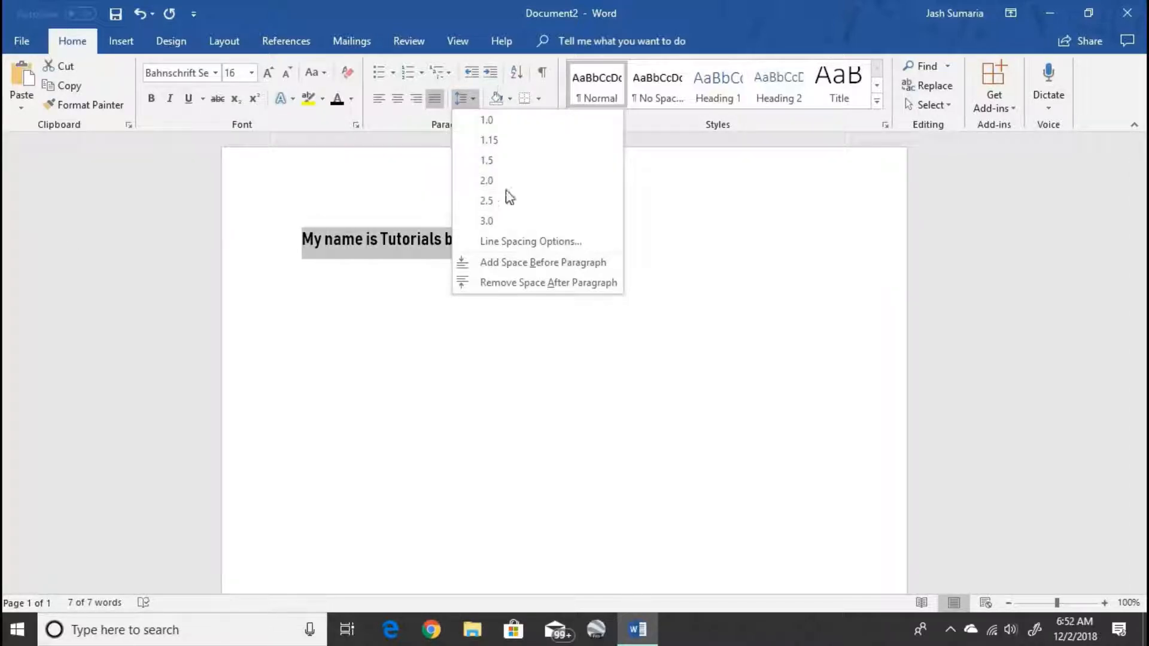
pyautogui.click(675, 221)
pyautogui.click(647, 235)
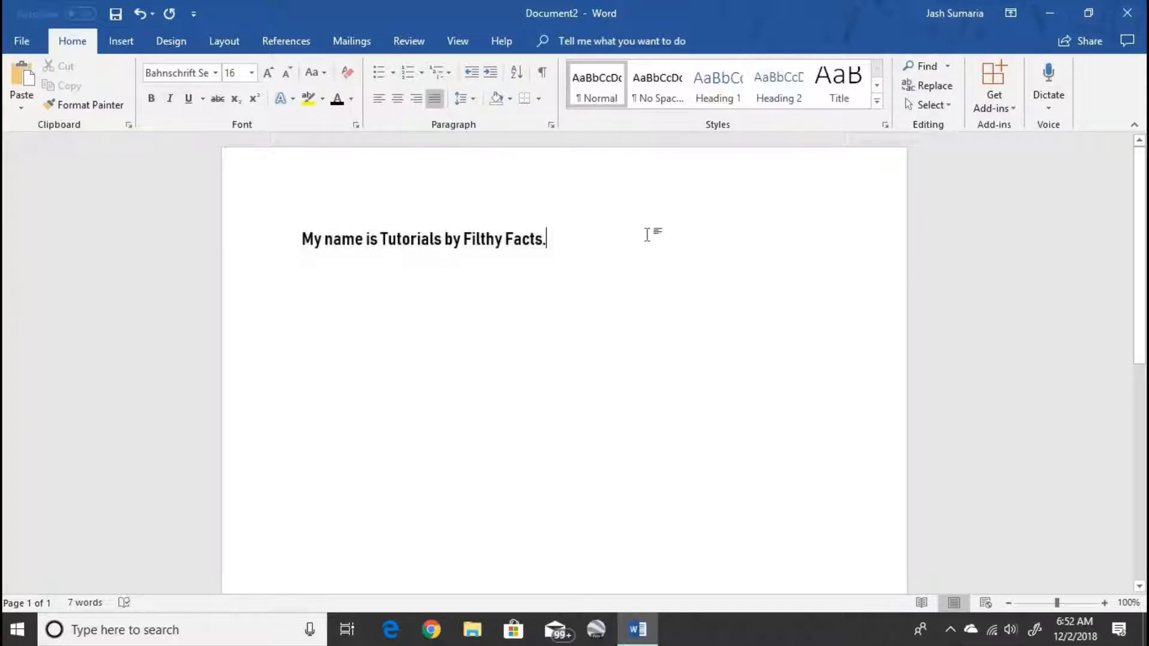
pyautogui.click(48, 247)
pyautogui.hotkey('ctrl', 'c')
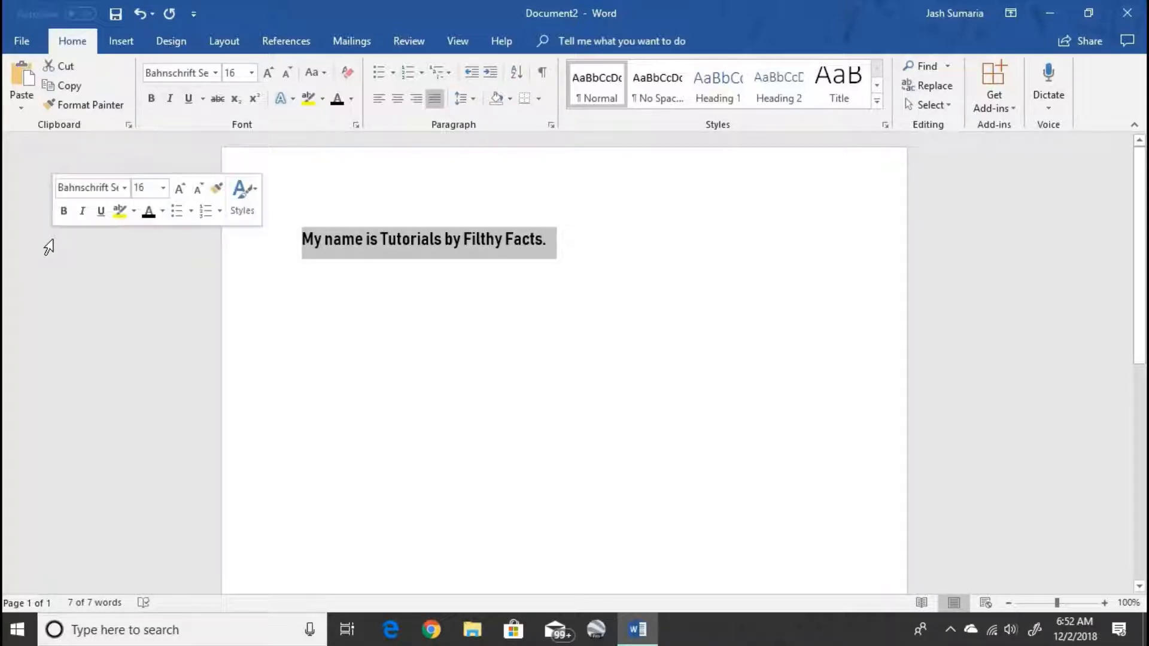
pyautogui.click(519, 242)
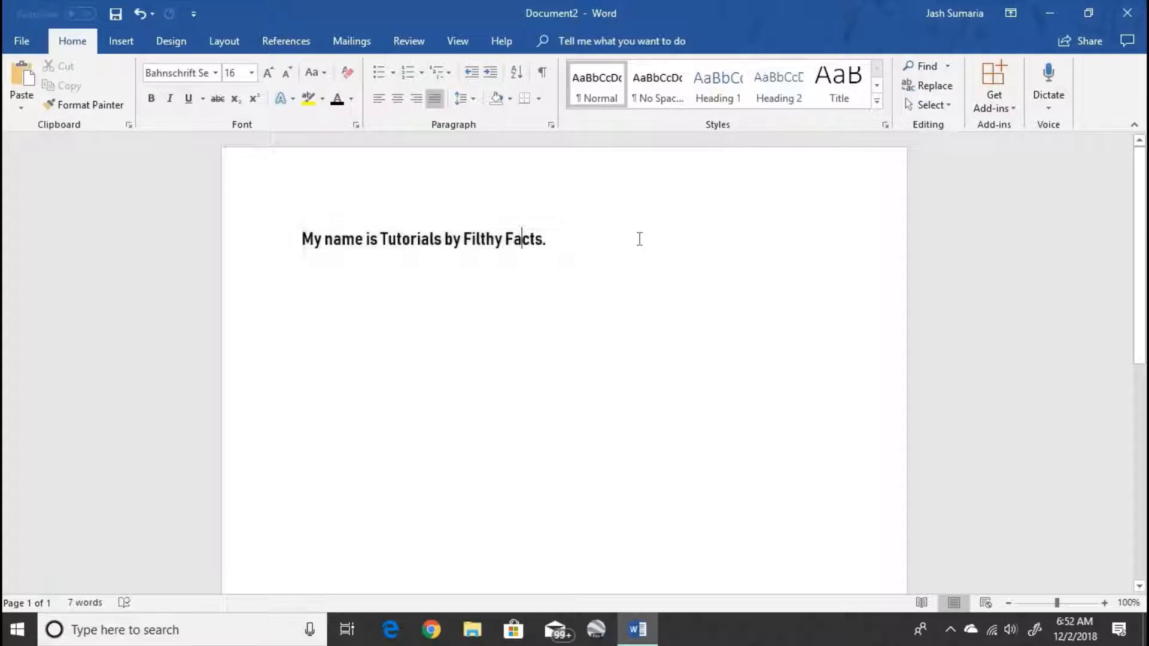
pyautogui.hotkey('ctrl', 'v')
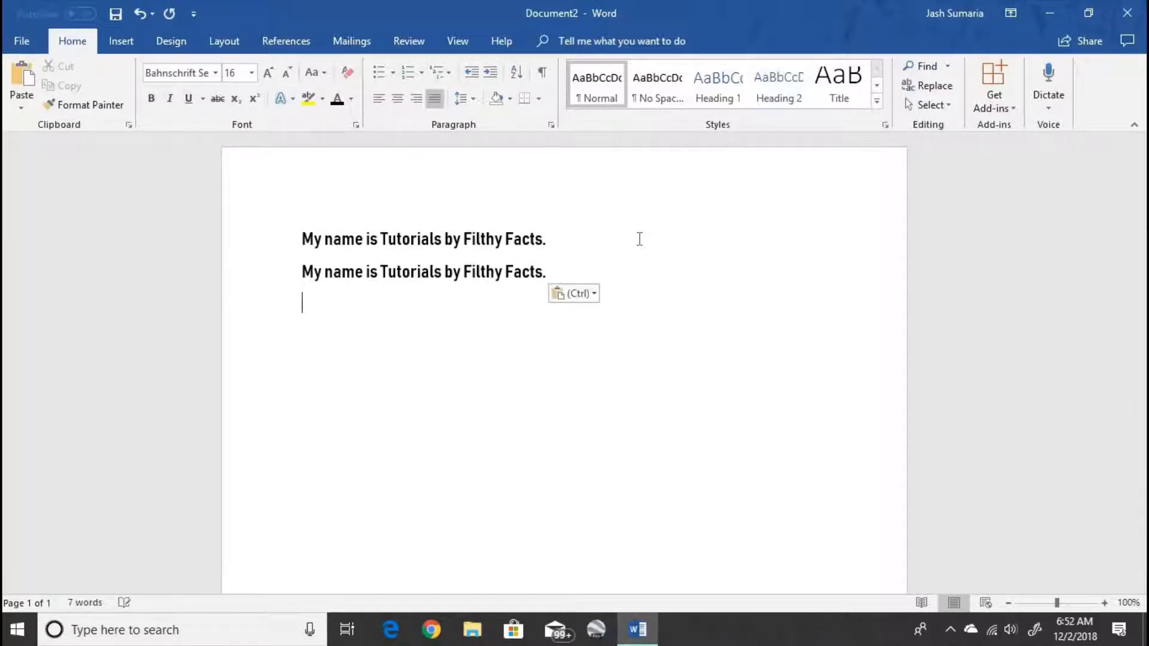
pyautogui.moveTo(240, 239); pyautogui.dragTo(251, 299)
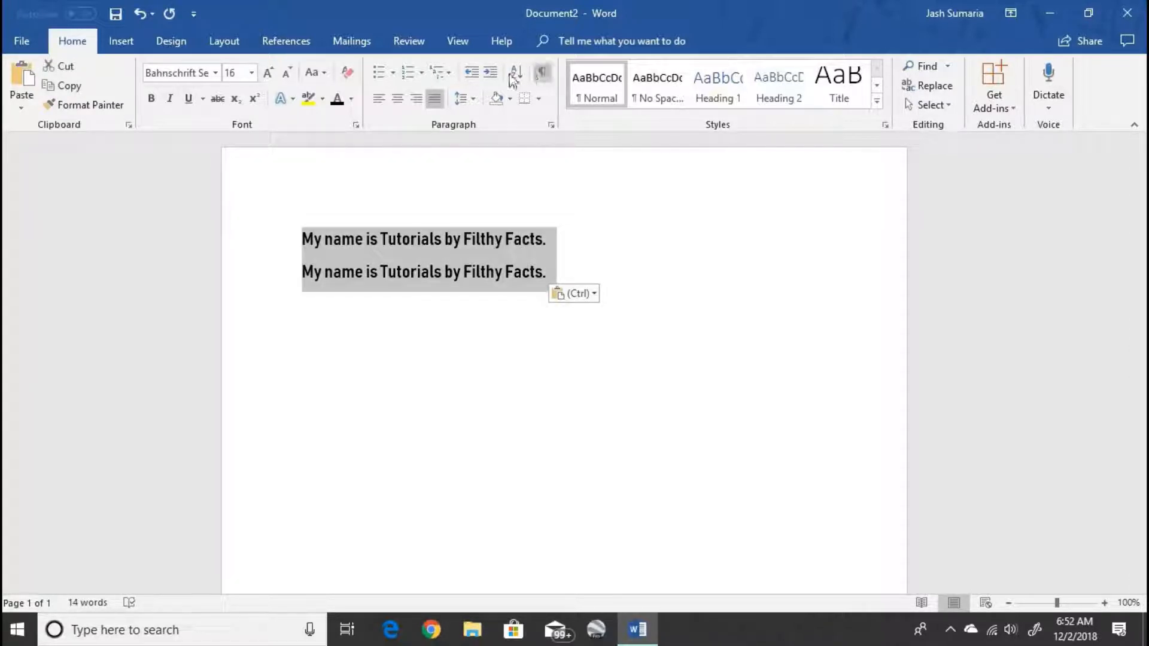
pyautogui.click(475, 99)
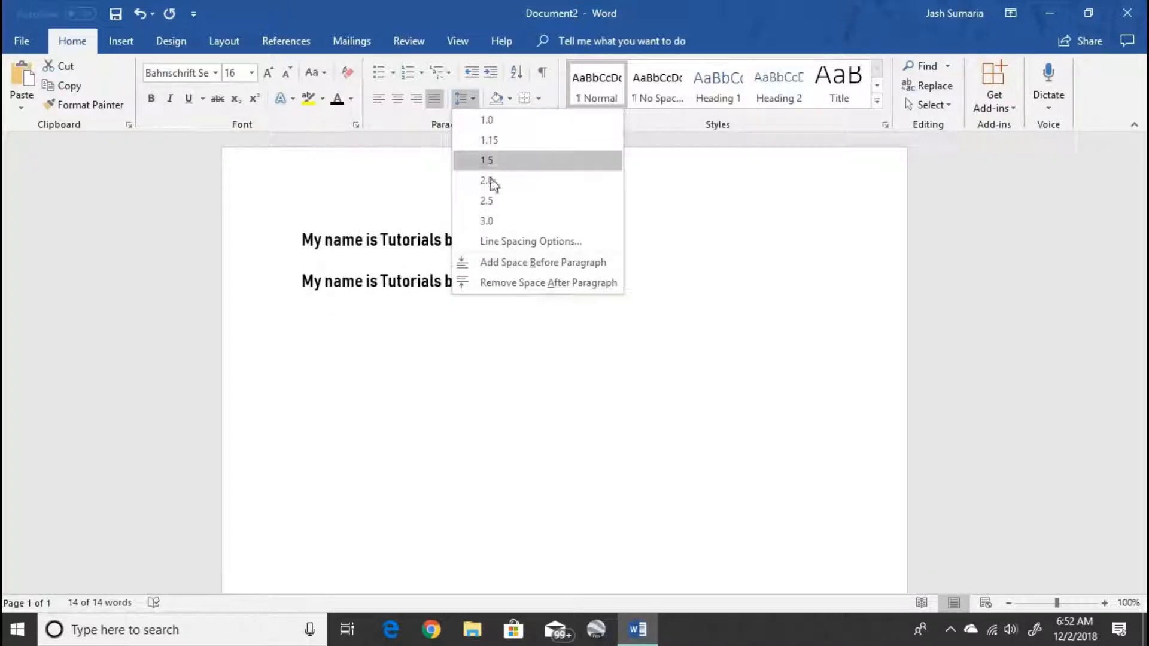
pyautogui.click(738, 339)
pyautogui.hotkey('ctrl', 'z')
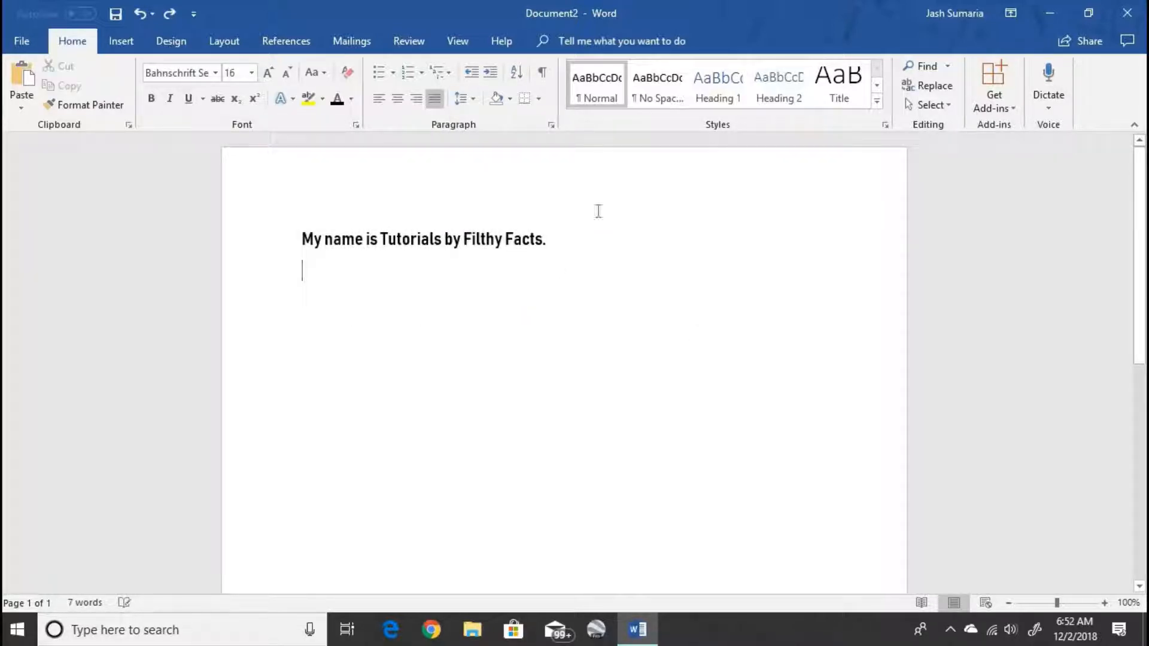
pyautogui.hotkey('ctrl', 'a')
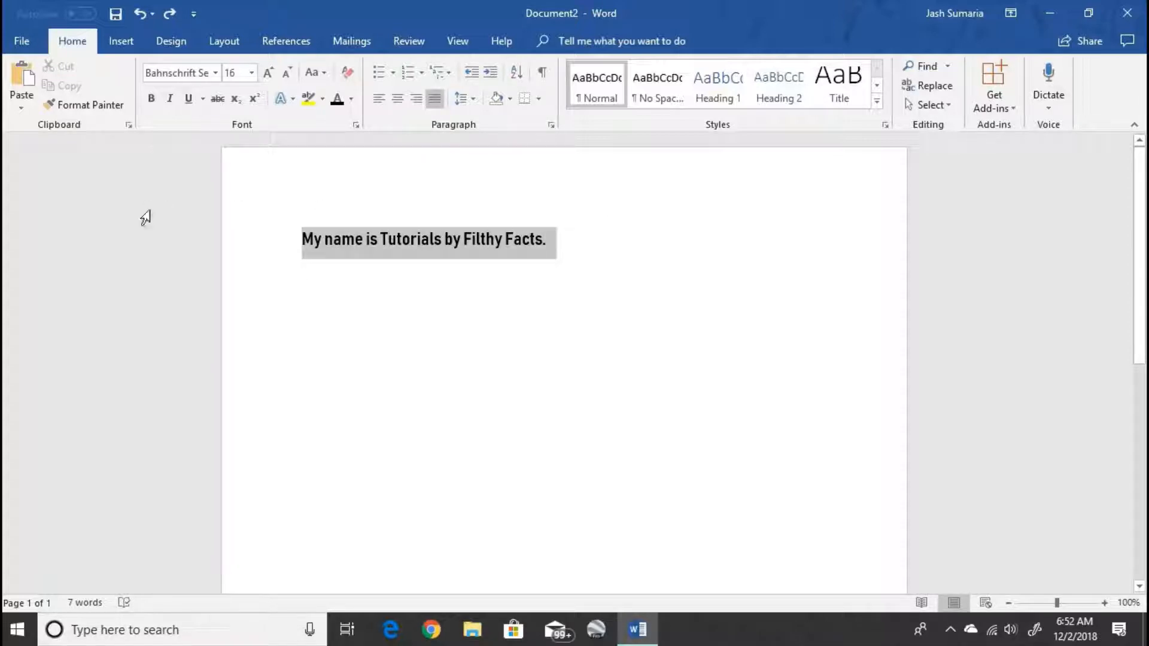
pyautogui.click(511, 99)
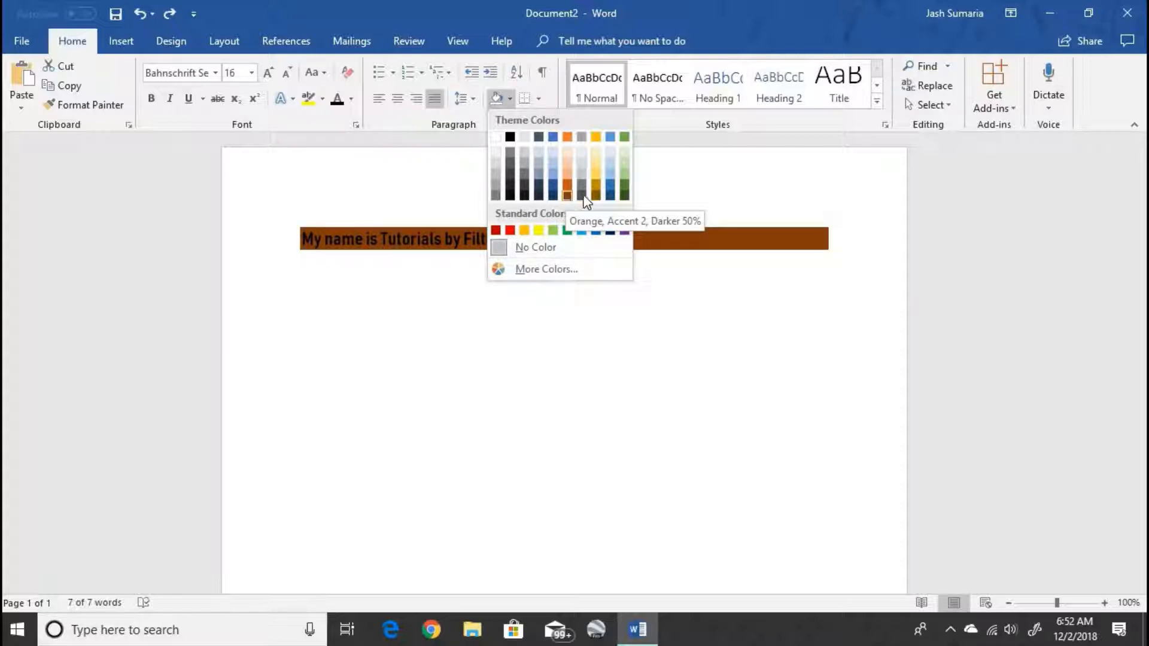
pyautogui.click(595, 166)
pyautogui.press('Right')
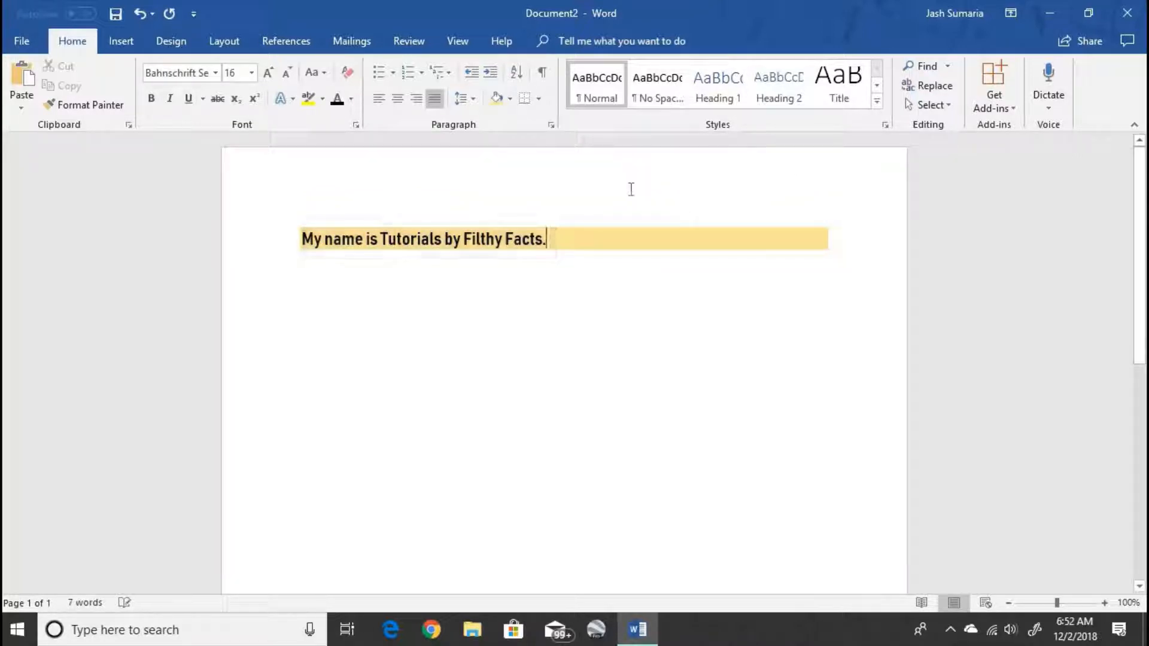
pyautogui.moveTo(547, 239); pyautogui.dragTo(62, 251)
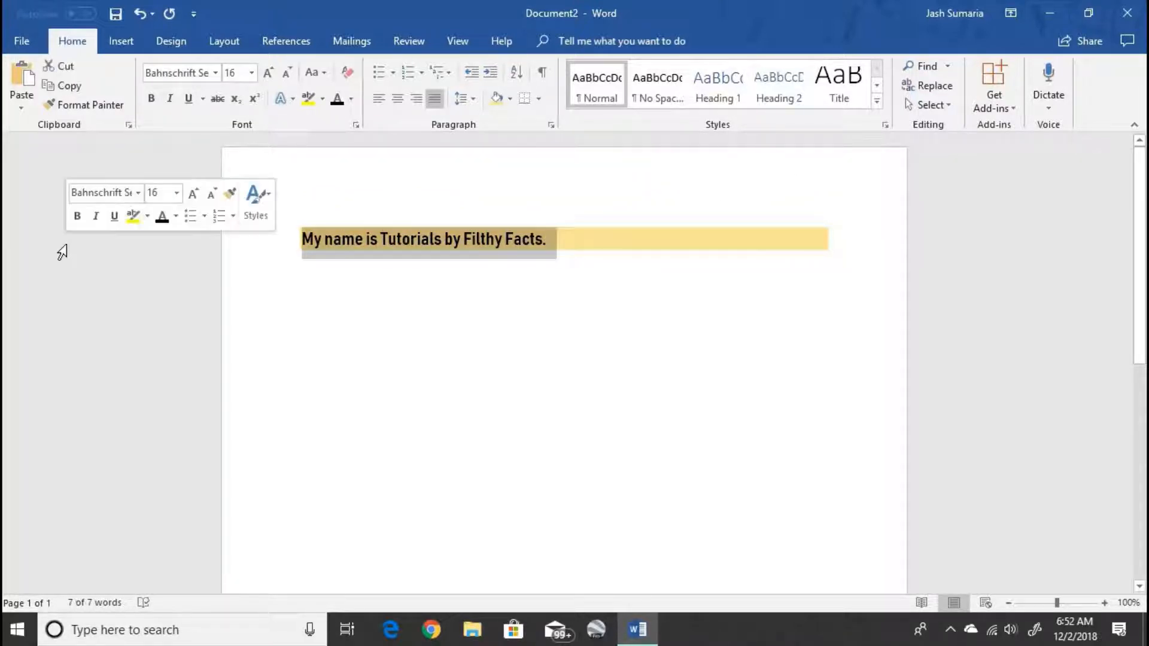
pyautogui.hotkey('ctrl', 'z')
pyautogui.click(687, 242)
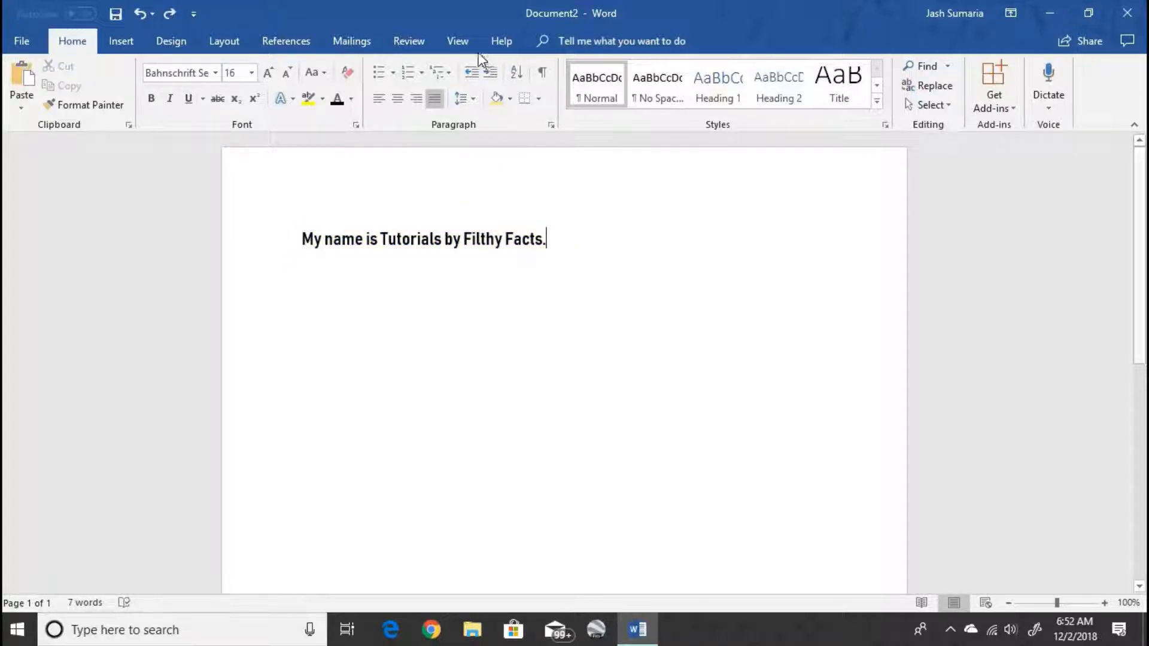
pyautogui.click(103, 242)
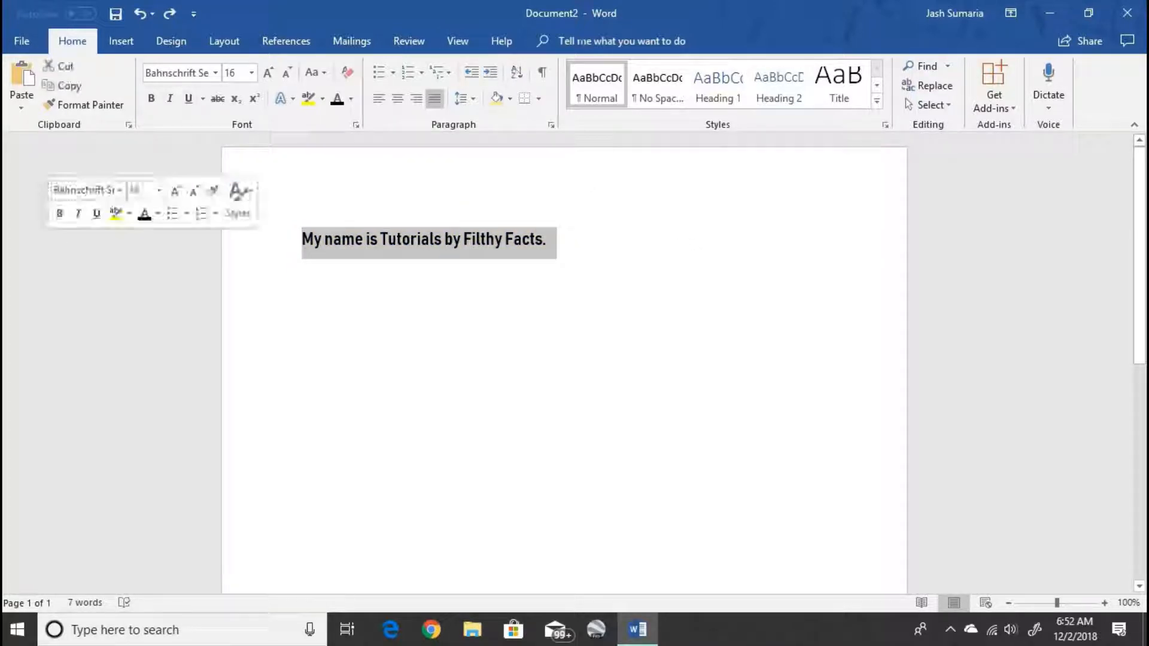
pyautogui.click(490, 72)
pyautogui.click(490, 73)
pyautogui.click(490, 72)
pyautogui.click(492, 77)
pyautogui.click(492, 76)
pyautogui.click(492, 77)
pyautogui.click(491, 76)
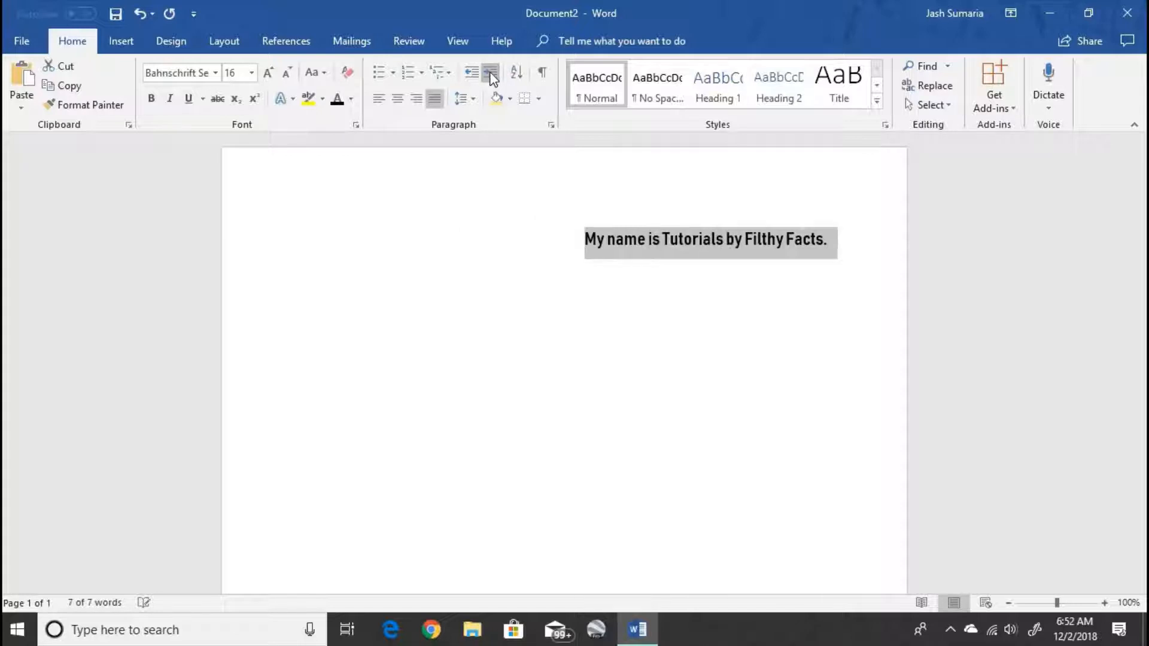
pyautogui.click(491, 77)
pyautogui.click(471, 74)
pyautogui.click(471, 73)
pyautogui.click(471, 74)
pyautogui.click(471, 73)
pyautogui.click(471, 73)
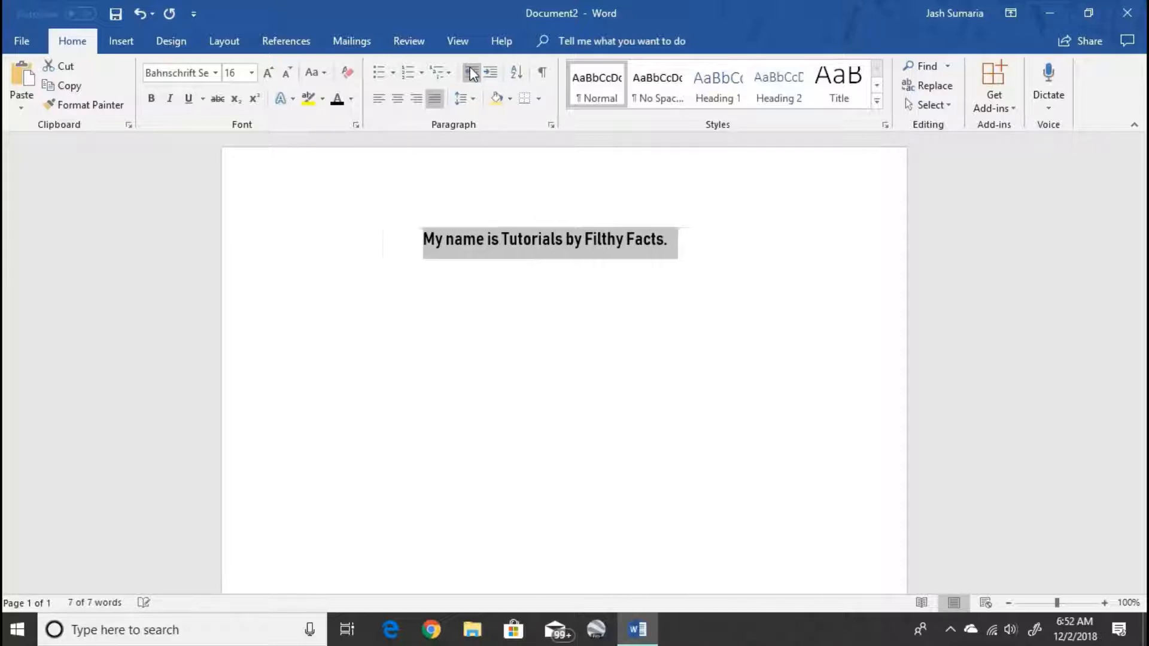
pyautogui.click(470, 74)
pyautogui.click(471, 73)
pyautogui.click(472, 73)
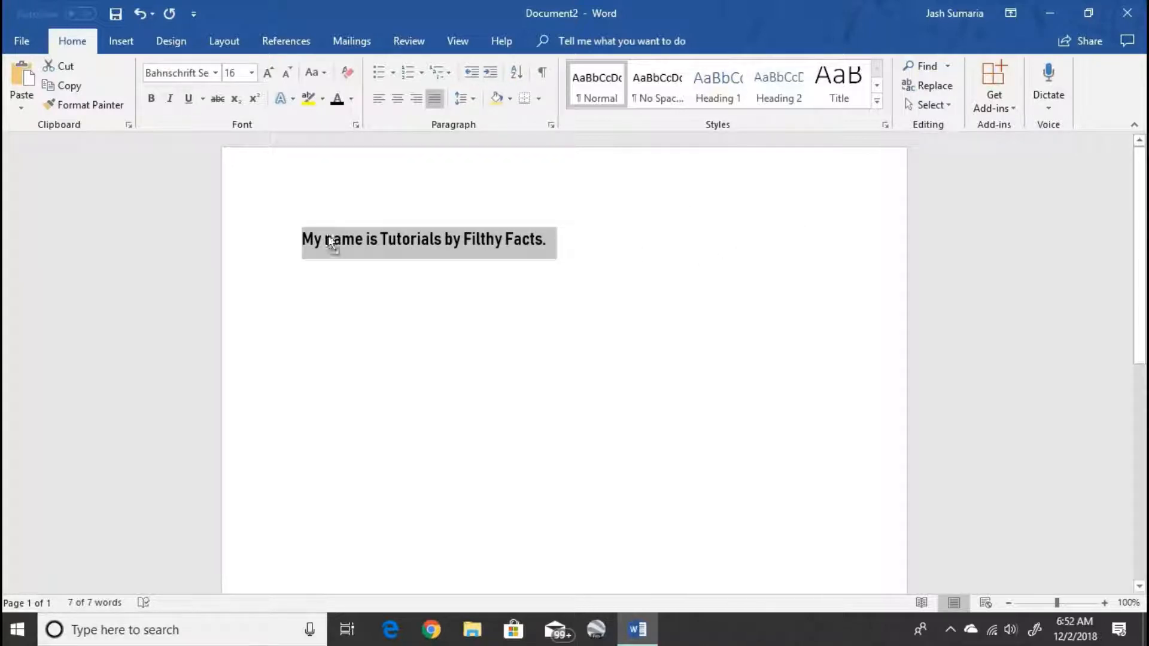
pyautogui.moveTo(327, 241); pyautogui.dragTo(239, 235)
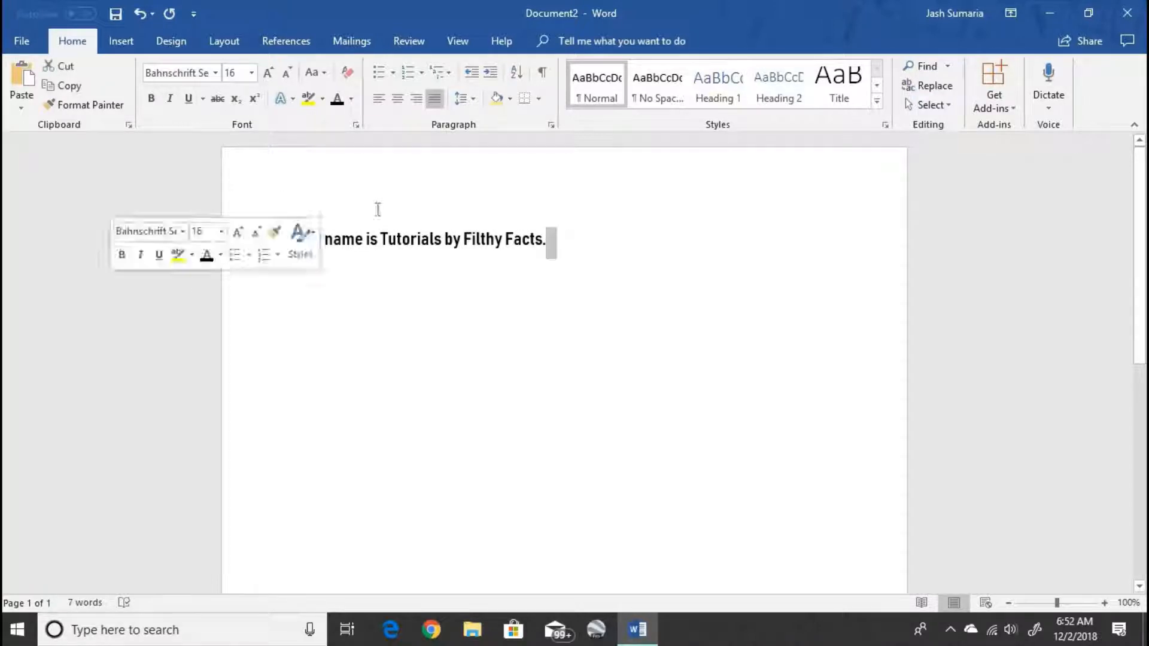
# - Give the sentence line white paragraph shading, leaving its borders unchanged
pyautogui.click(249, 233)
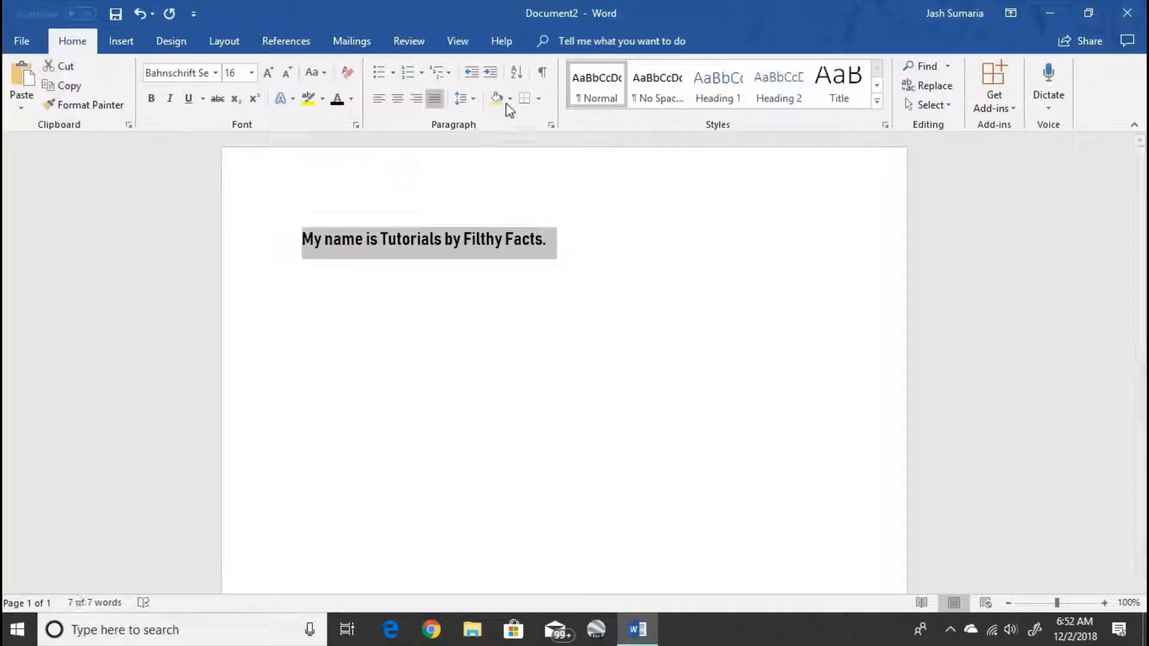
pyautogui.click(510, 98)
pyautogui.click(498, 136)
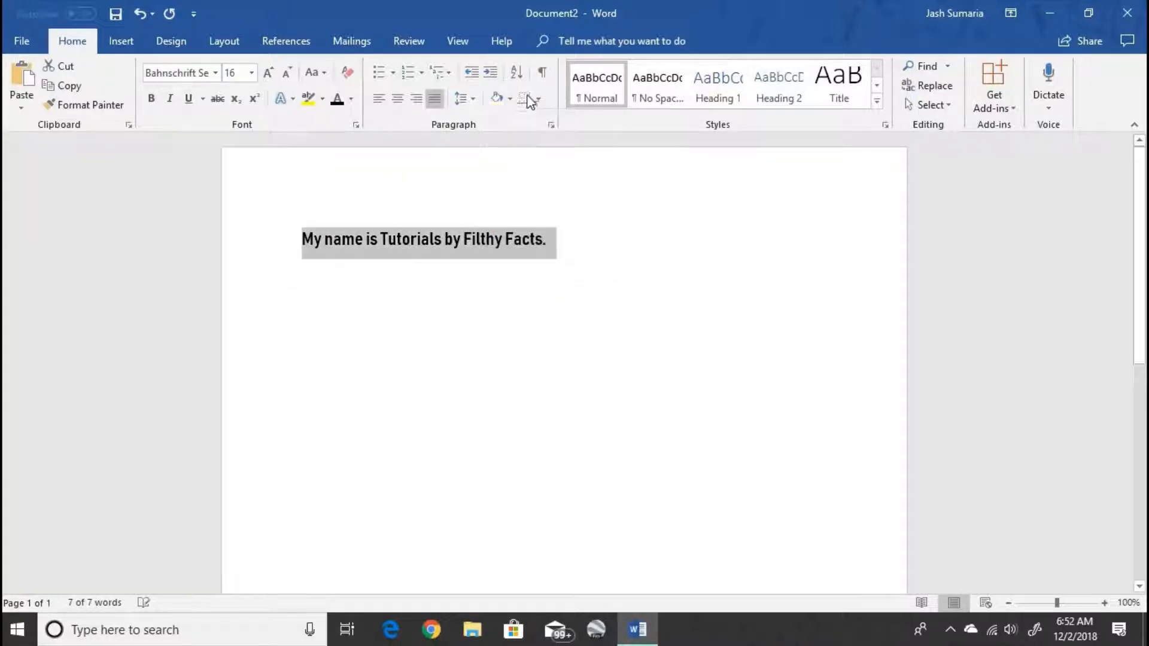
pyautogui.click(539, 98)
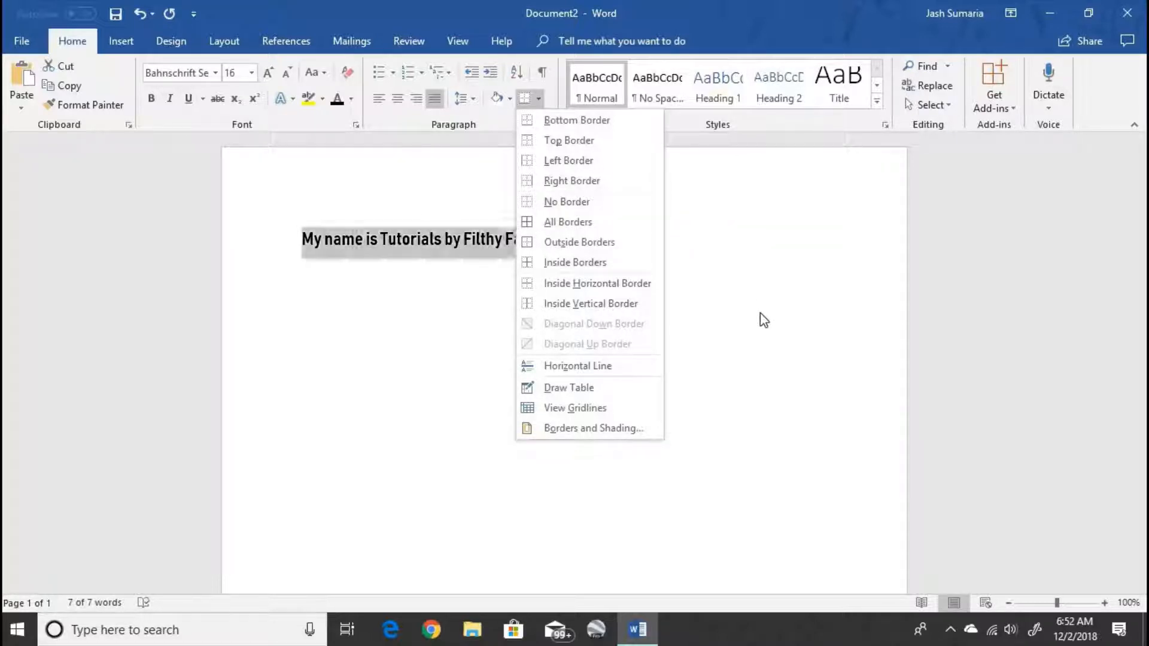
pyautogui.click(669, 238)
pyautogui.click(302, 239)
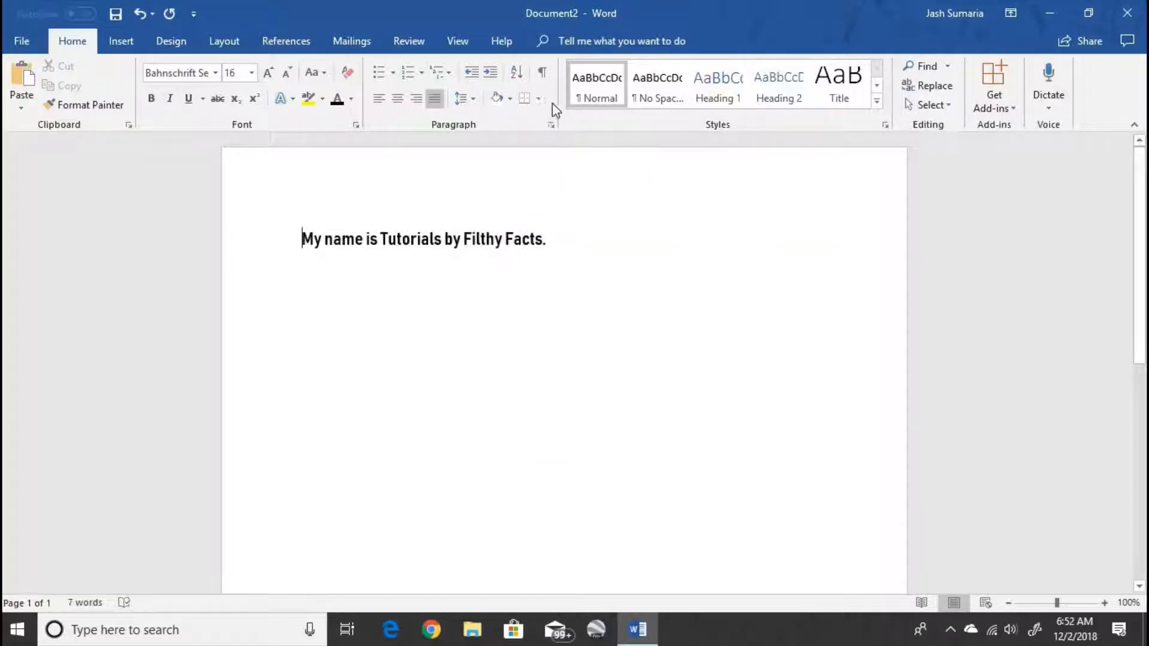
pyautogui.click(160, 275)
pyautogui.click(289, 237)
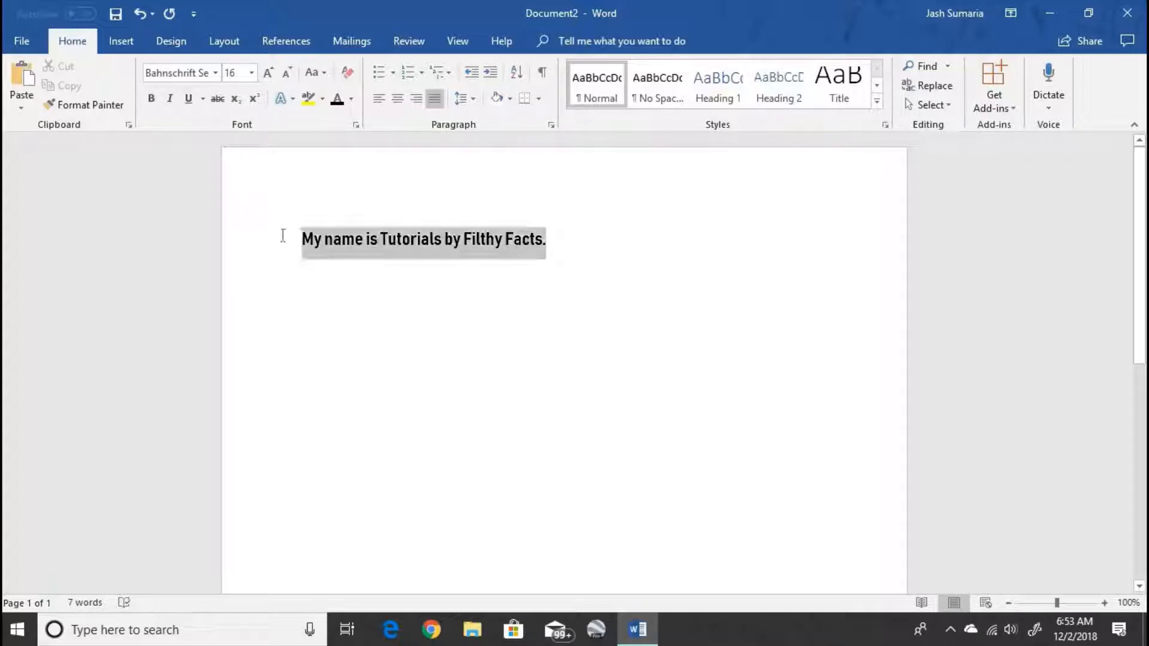
# - Preview No Spacing (undone), then Heading 1 through Heading 8 styles on the sentence
pyautogui.click(658, 80)
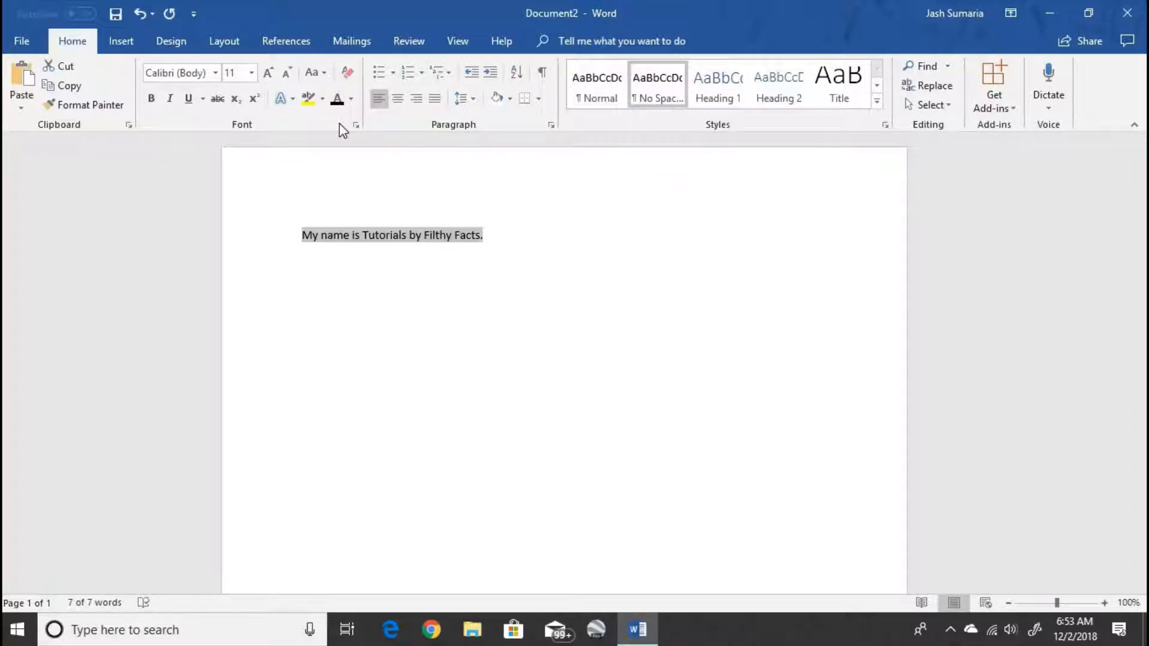
pyautogui.hotkey('ctrl', 'z')
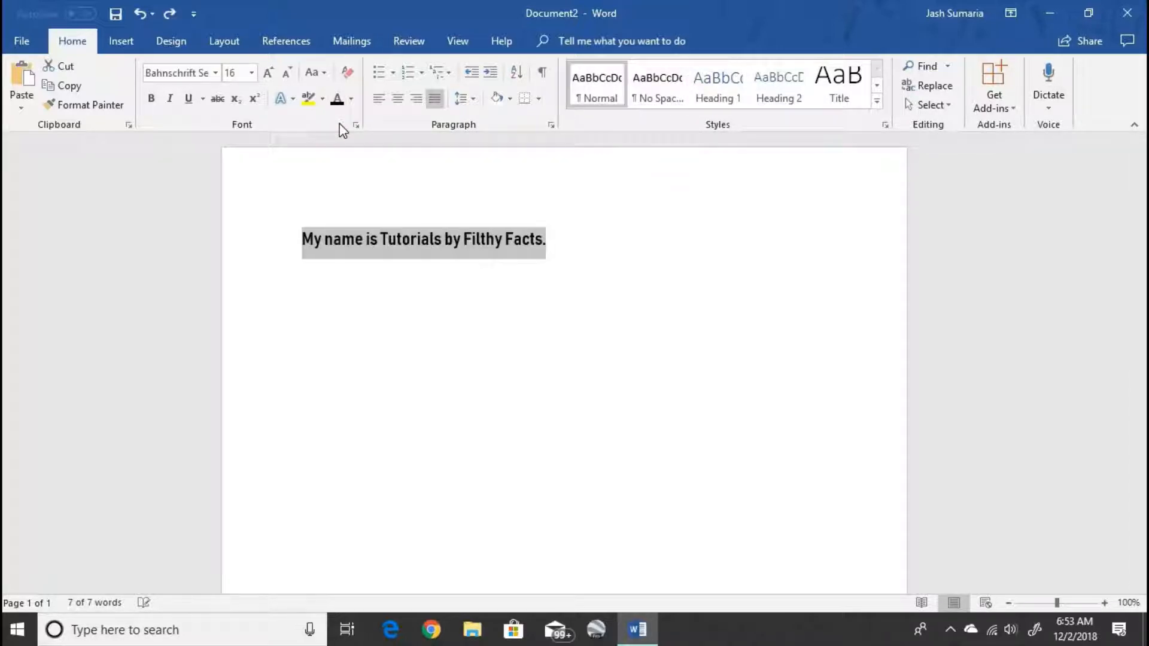
pyautogui.click(721, 90)
pyautogui.click(768, 93)
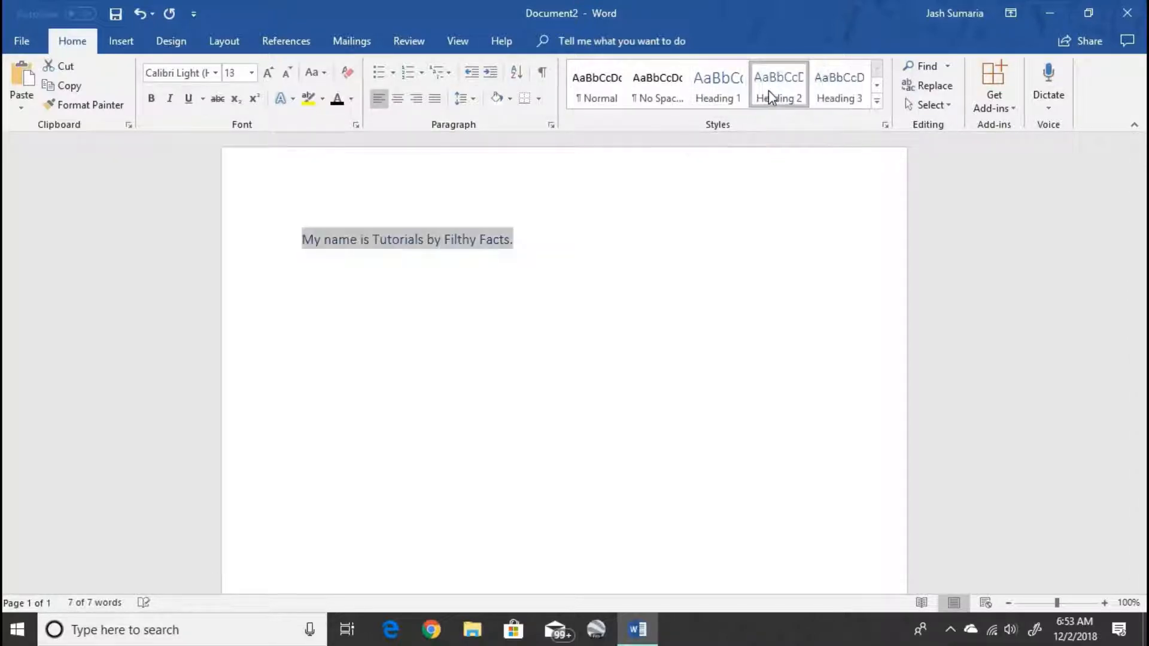
pyautogui.click(829, 96)
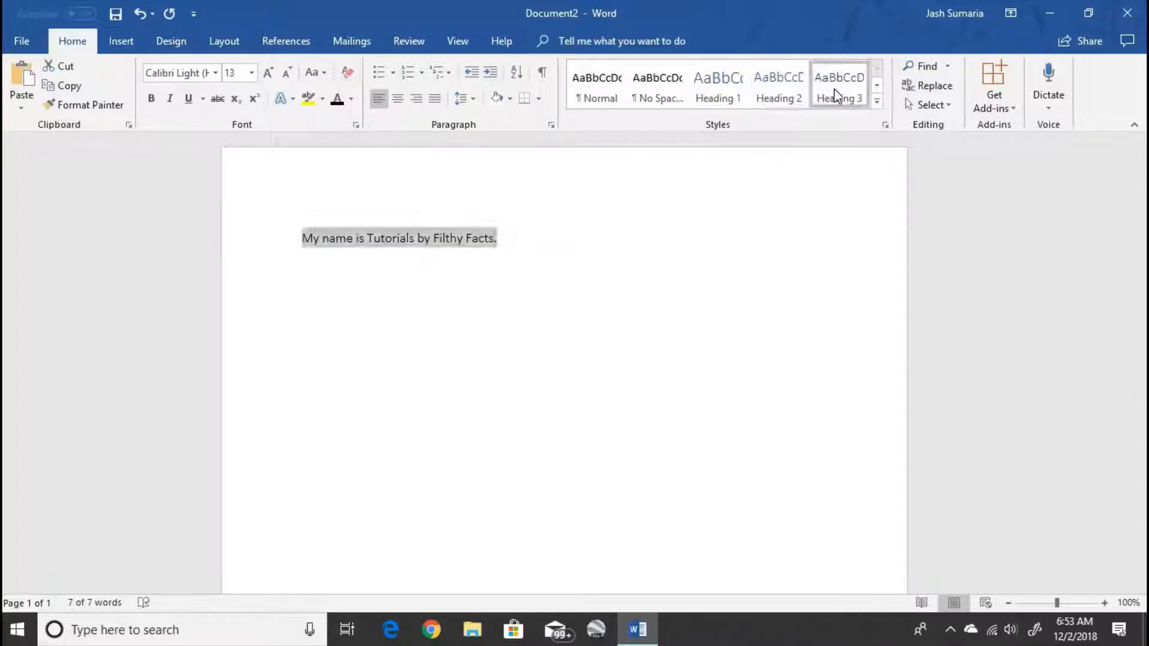
pyautogui.click(875, 87)
pyautogui.click(610, 94)
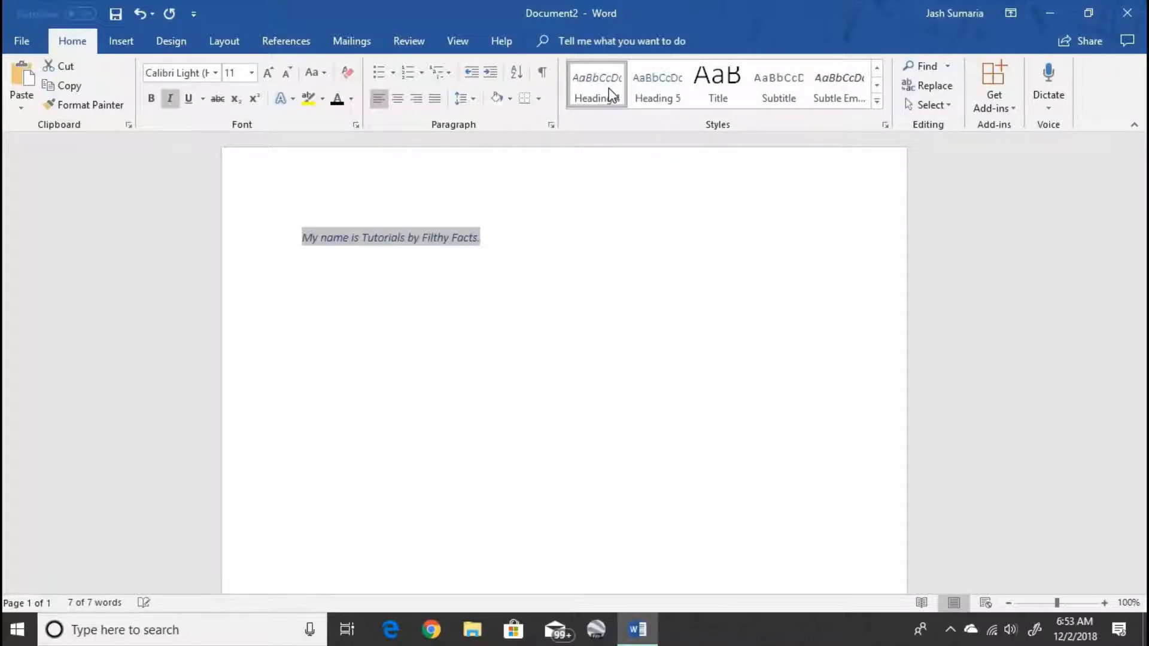
pyautogui.click(651, 95)
pyautogui.click(711, 94)
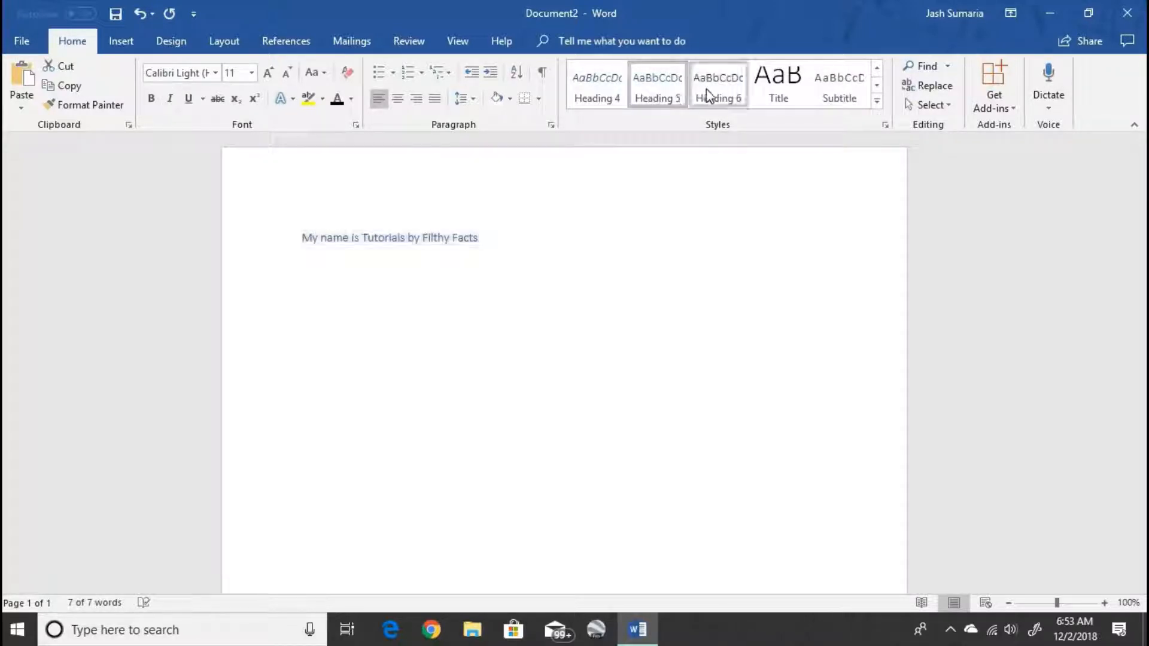
pyautogui.click(783, 95)
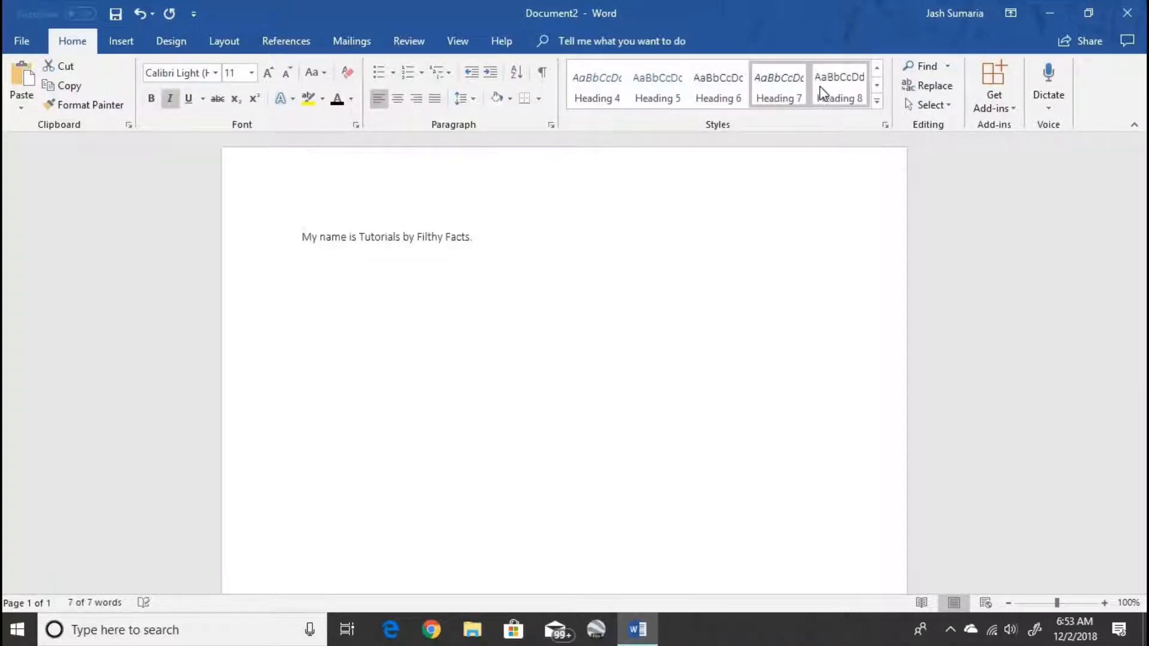
pyautogui.click(823, 94)
# - Try the Heading 9, Title, Subtitle and Subtle Emphasis styles on the sentence
pyautogui.click(877, 86)
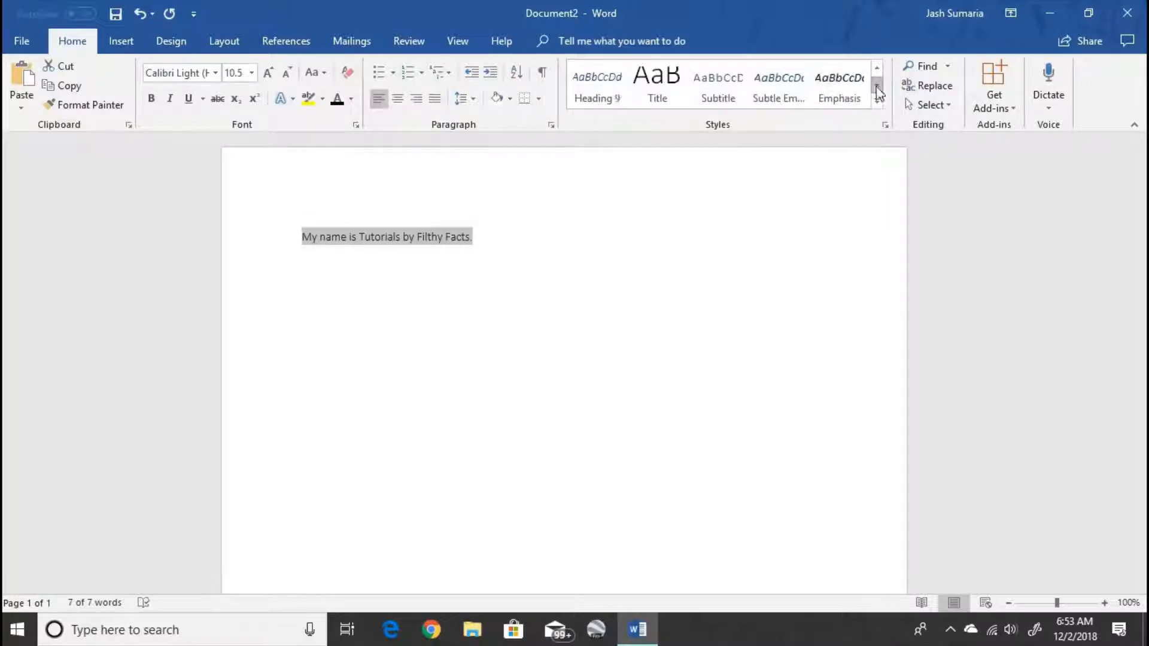
pyautogui.click(612, 90)
pyautogui.click(653, 95)
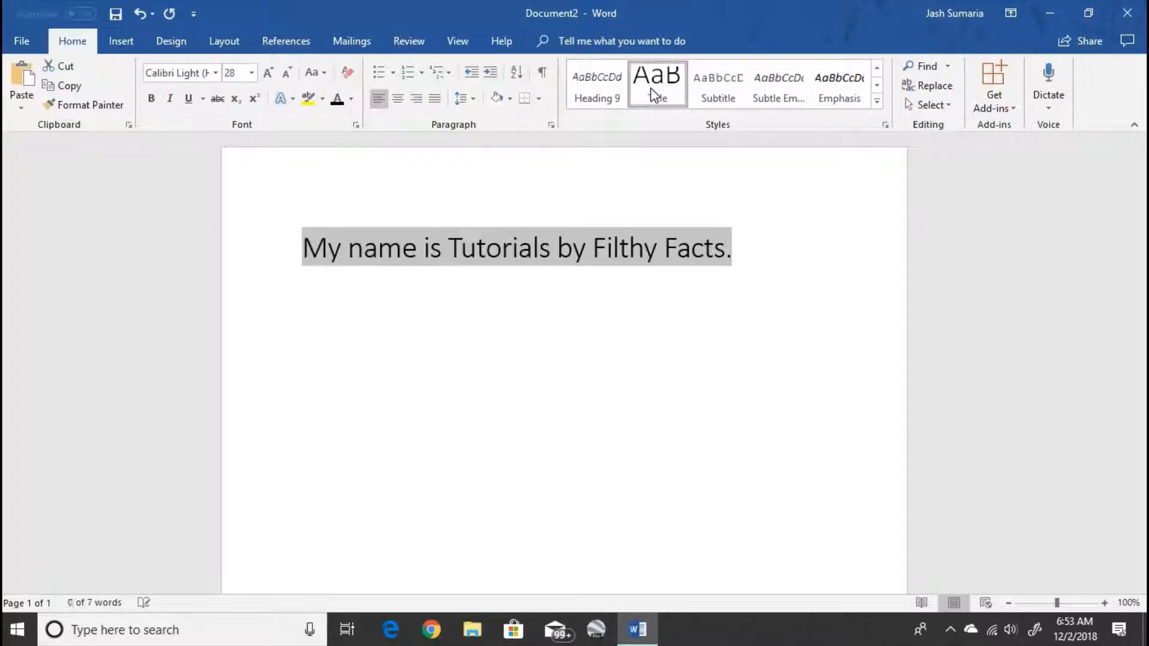
pyautogui.click(713, 83)
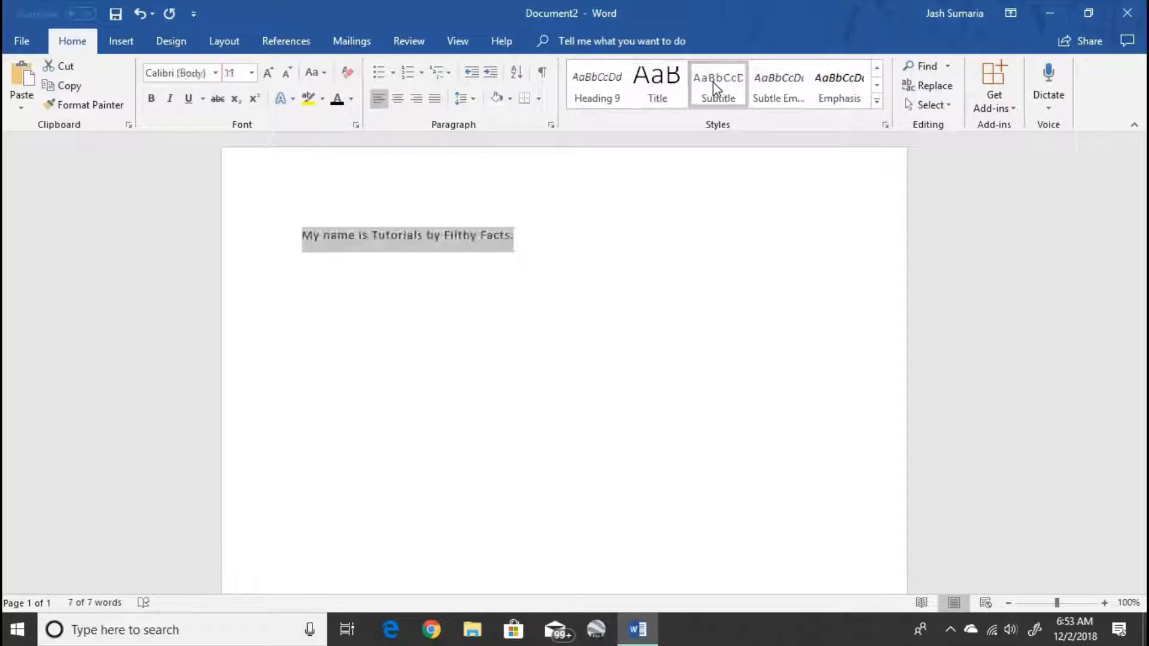
pyautogui.click(777, 86)
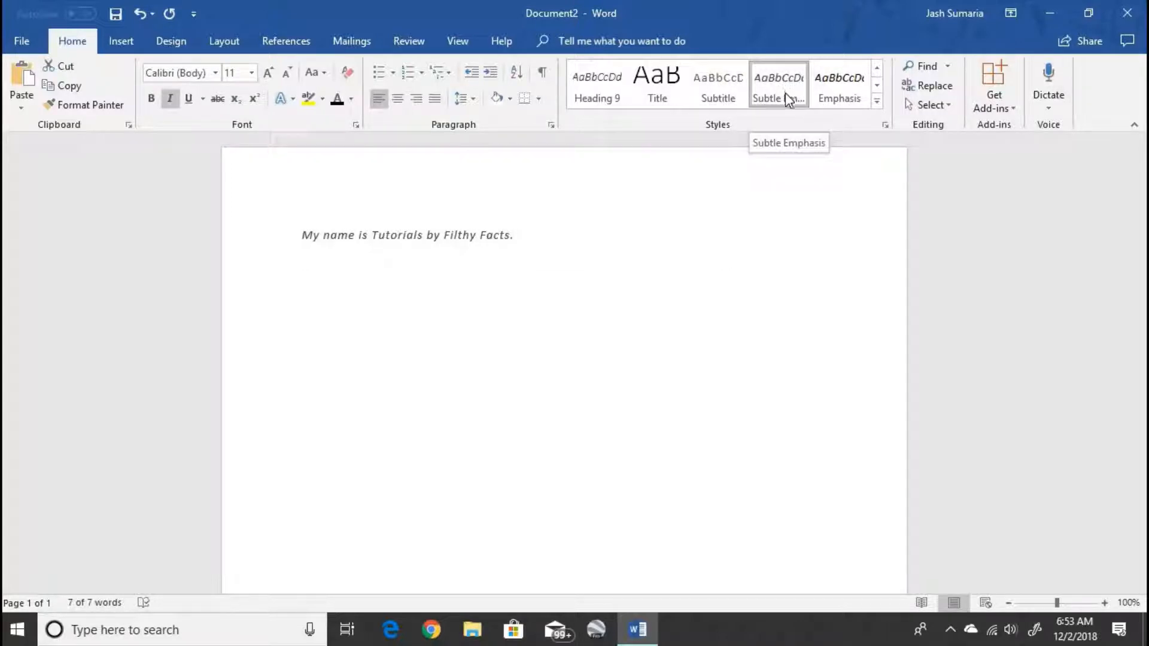
pyautogui.hotkey('ctrl', 'a')
# - Try Intense Emphasis, Strong, Quote, Intense Quote and Subtle Reference, ending on Book Title
pyautogui.click(877, 85)
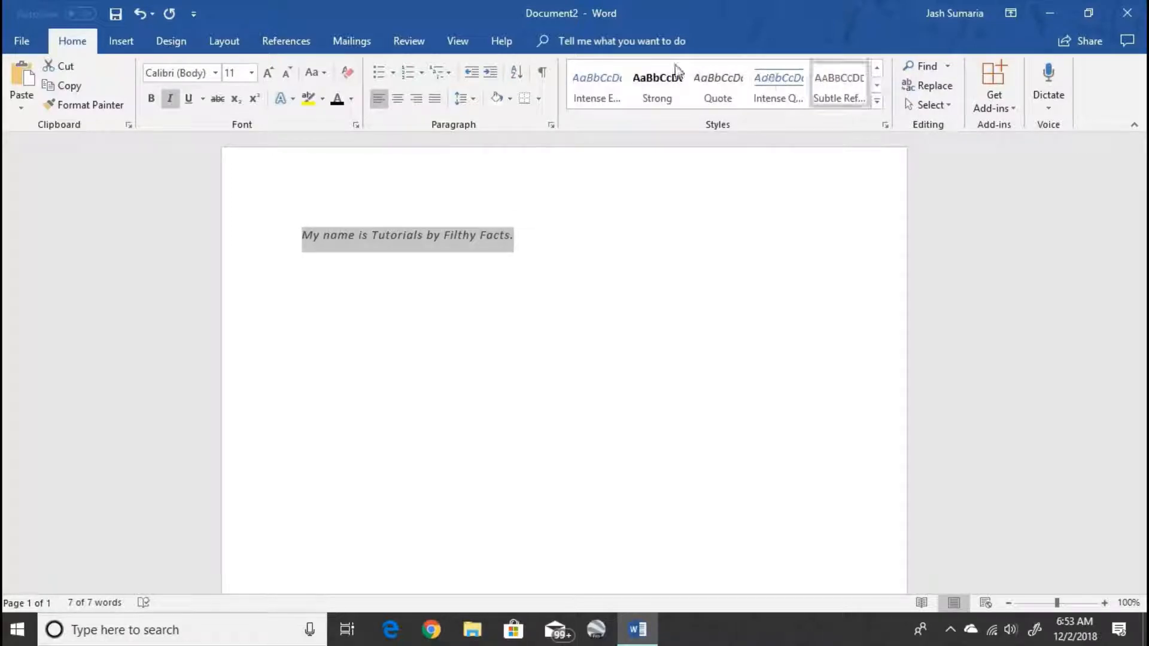
pyautogui.click(615, 77)
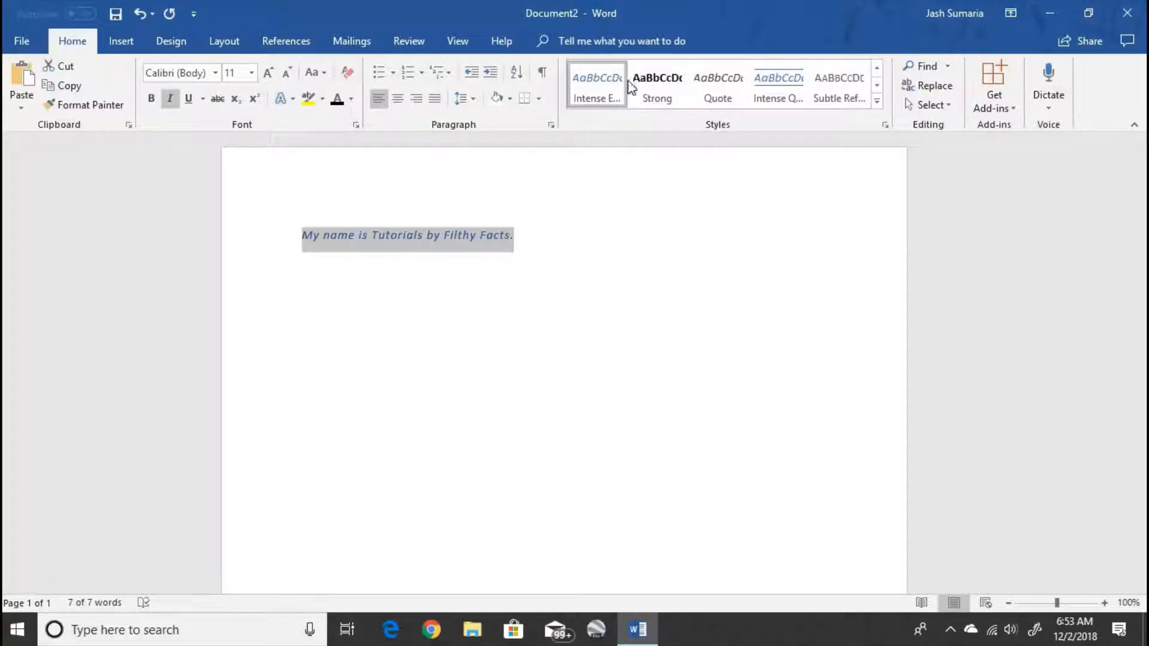
pyautogui.click(641, 87)
pyautogui.click(723, 105)
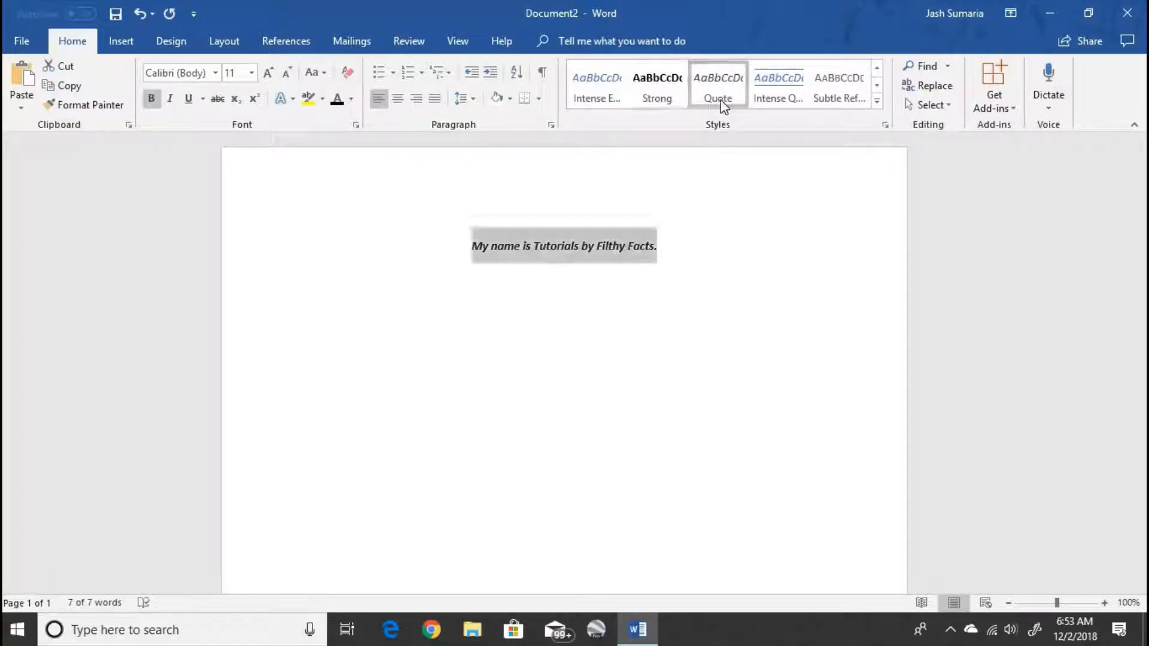
pyautogui.click(766, 95)
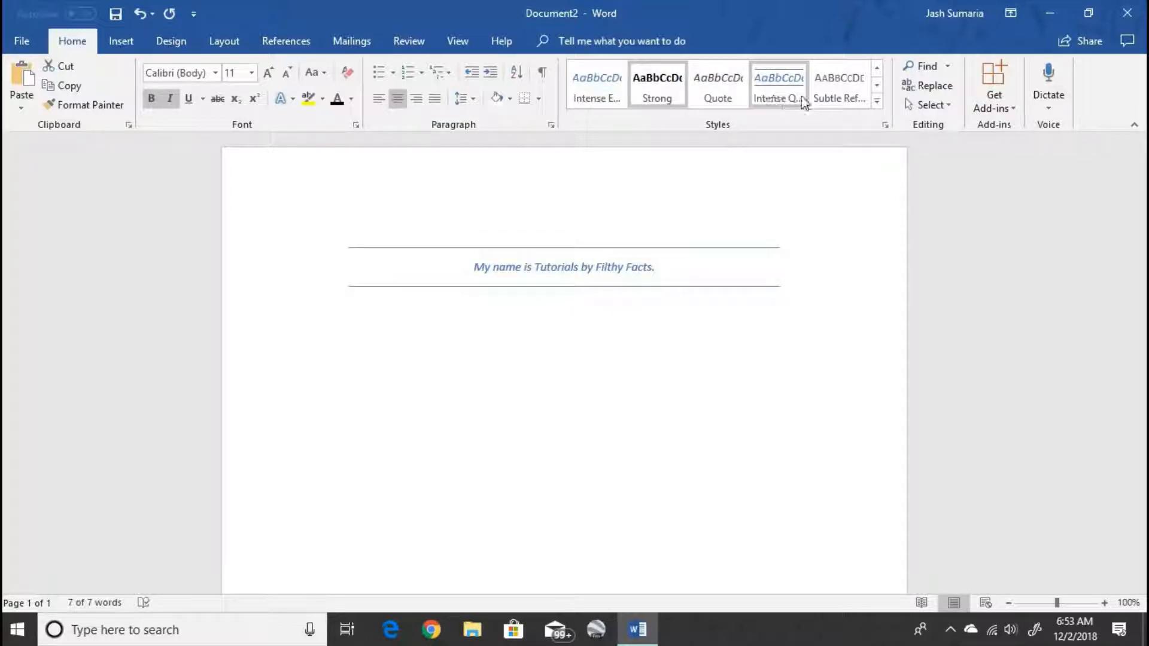
pyautogui.click(828, 98)
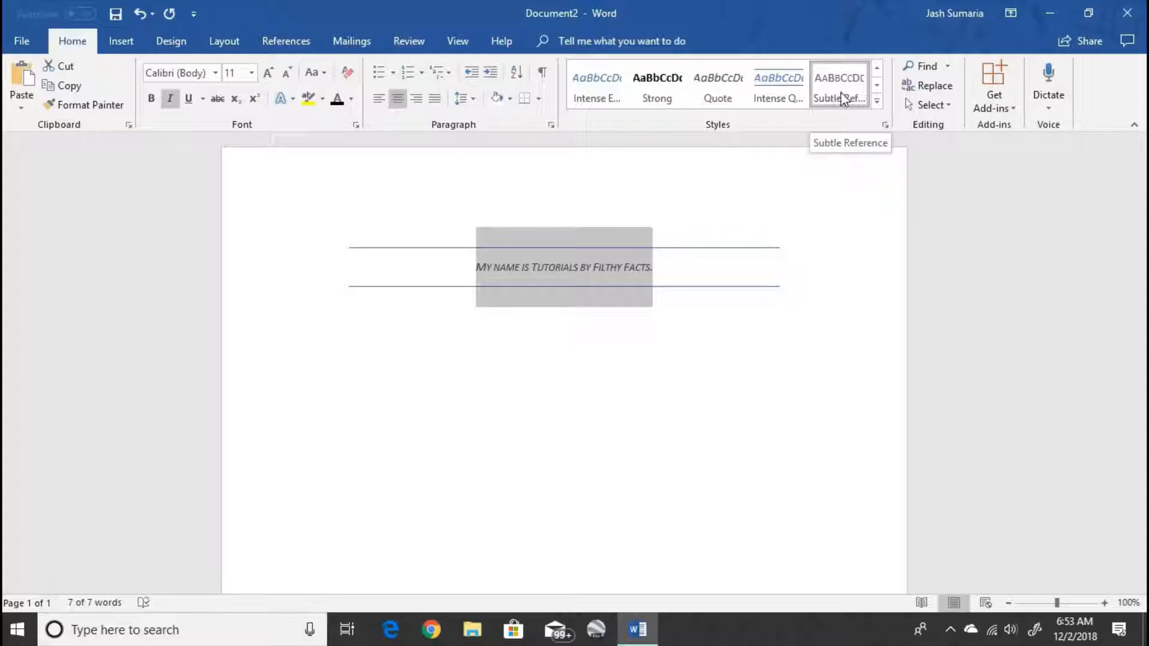
pyautogui.click(877, 87)
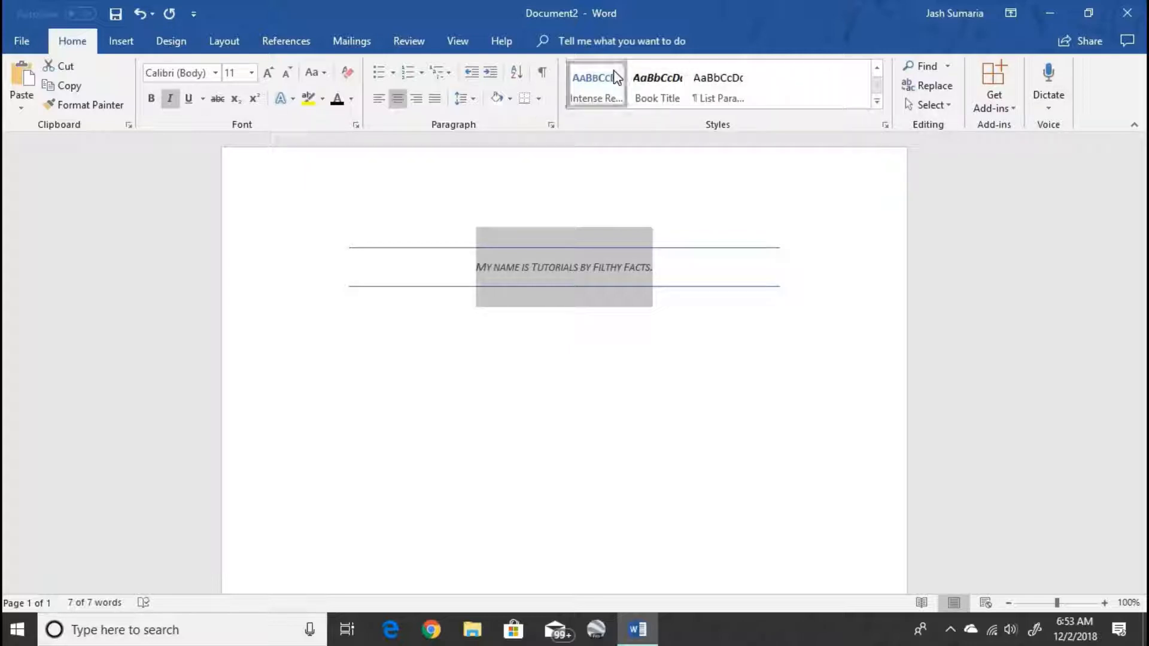
pyautogui.click(679, 85)
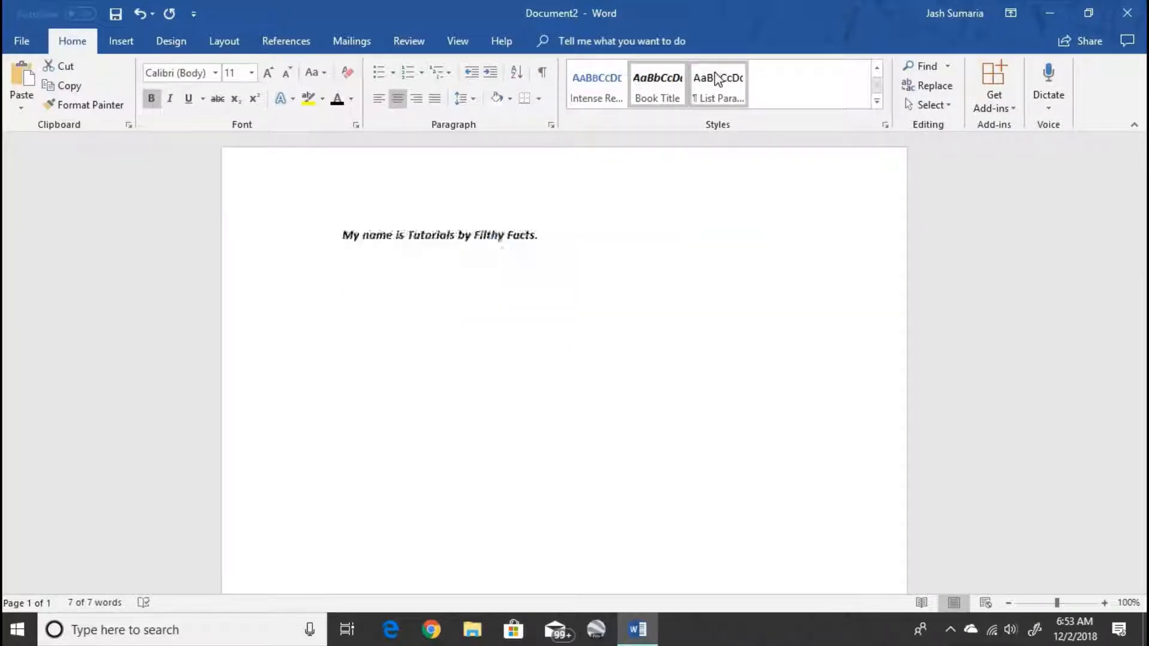
pyautogui.click(746, 199)
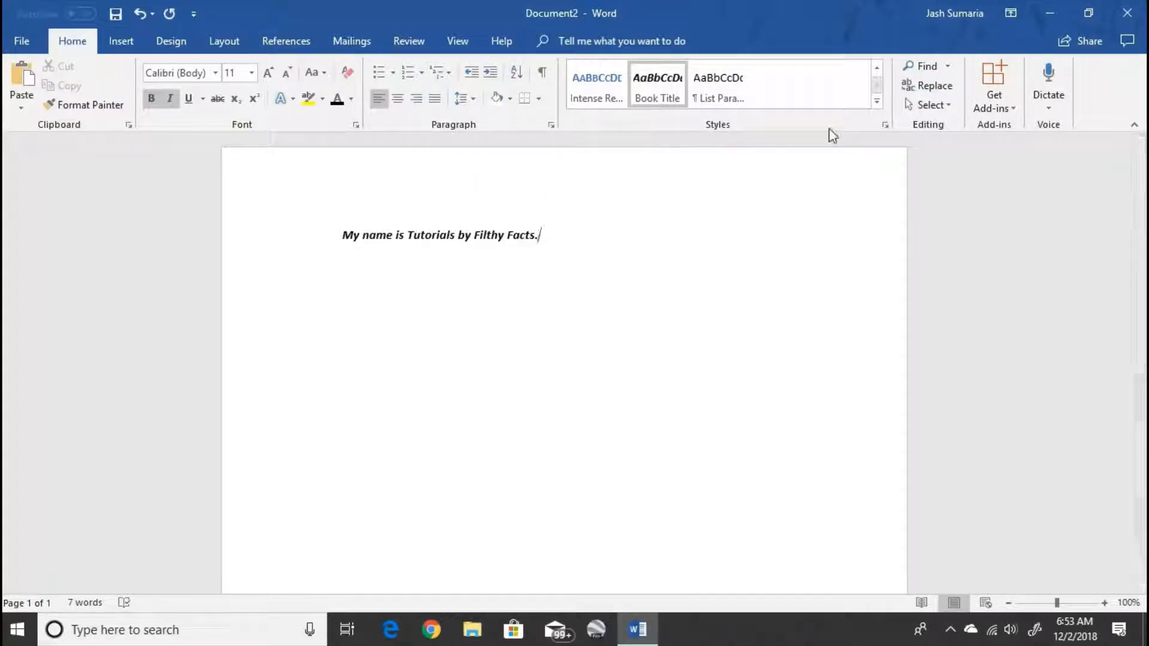
# - Choose Bahnschrift SemiBold SemiCondensed font at 16 pt size
pyautogui.click(877, 71)
pyautogui.click(876, 70)
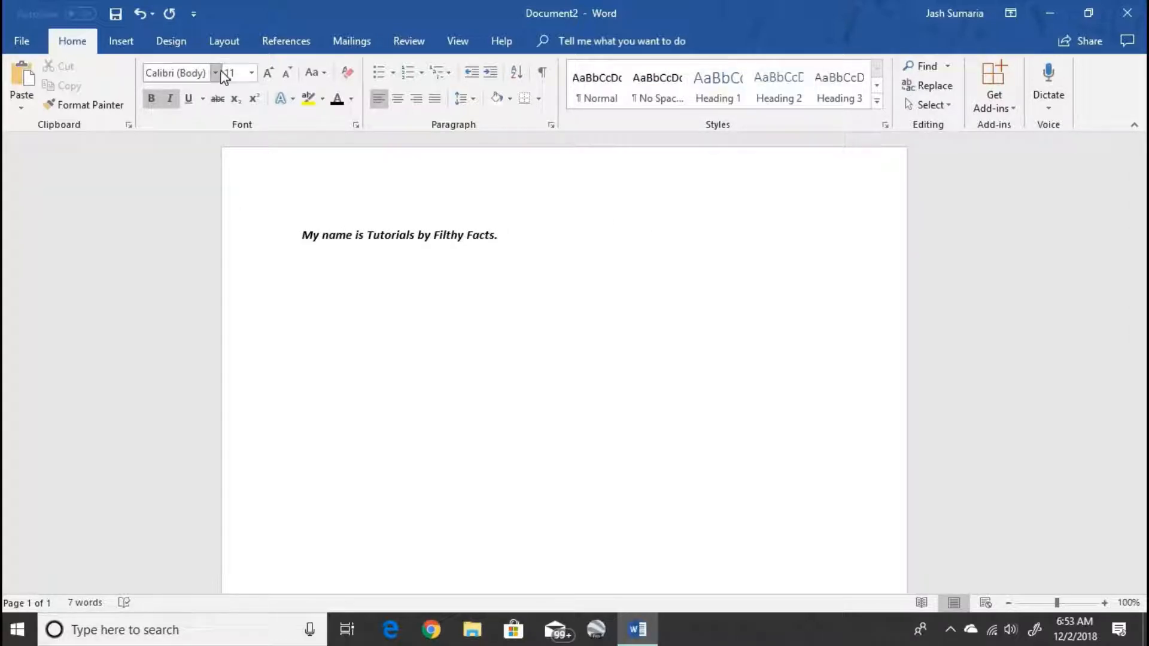
pyautogui.click(215, 72)
pyautogui.click(235, 173)
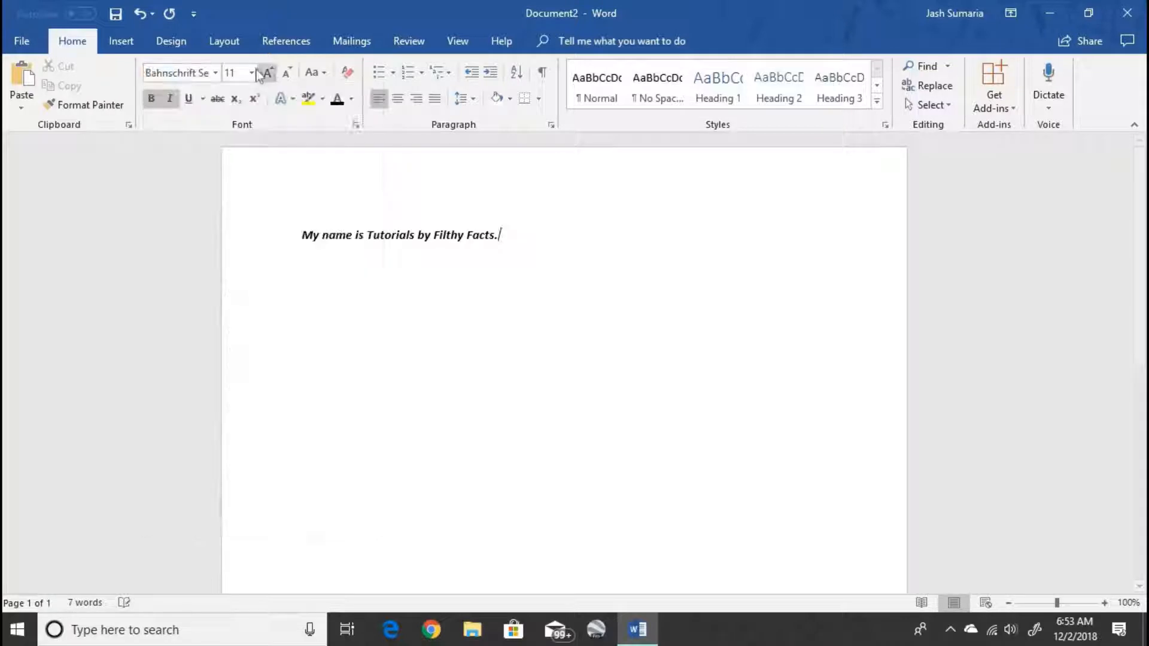
pyautogui.click(251, 72)
pyautogui.click(231, 187)
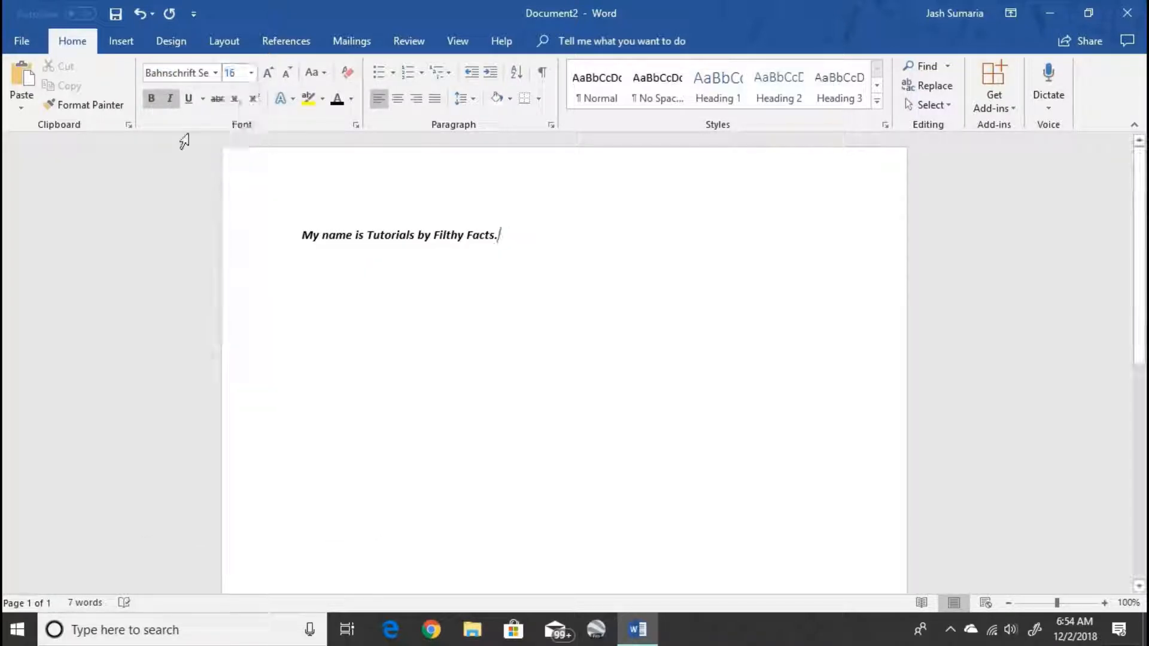
# - Select all text, reapply Bahnschrift SemiBold SemiCondensed 16 pt, and remove the italics
pyautogui.hotkey('ctrl', 'a')
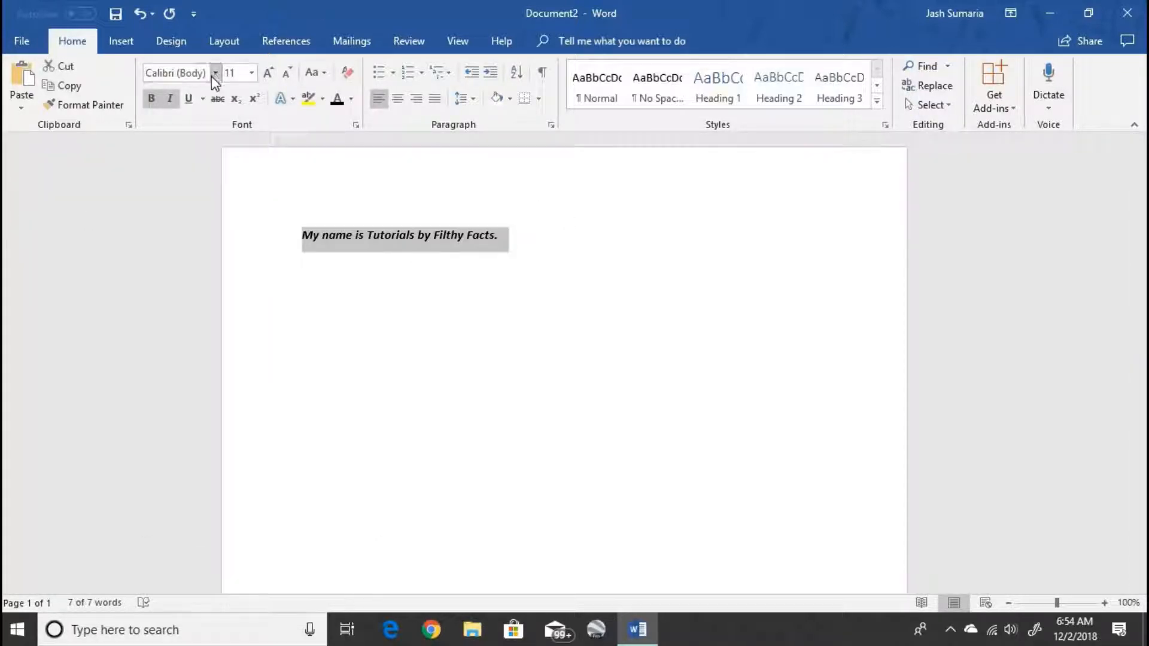
pyautogui.click(216, 72)
pyautogui.click(234, 173)
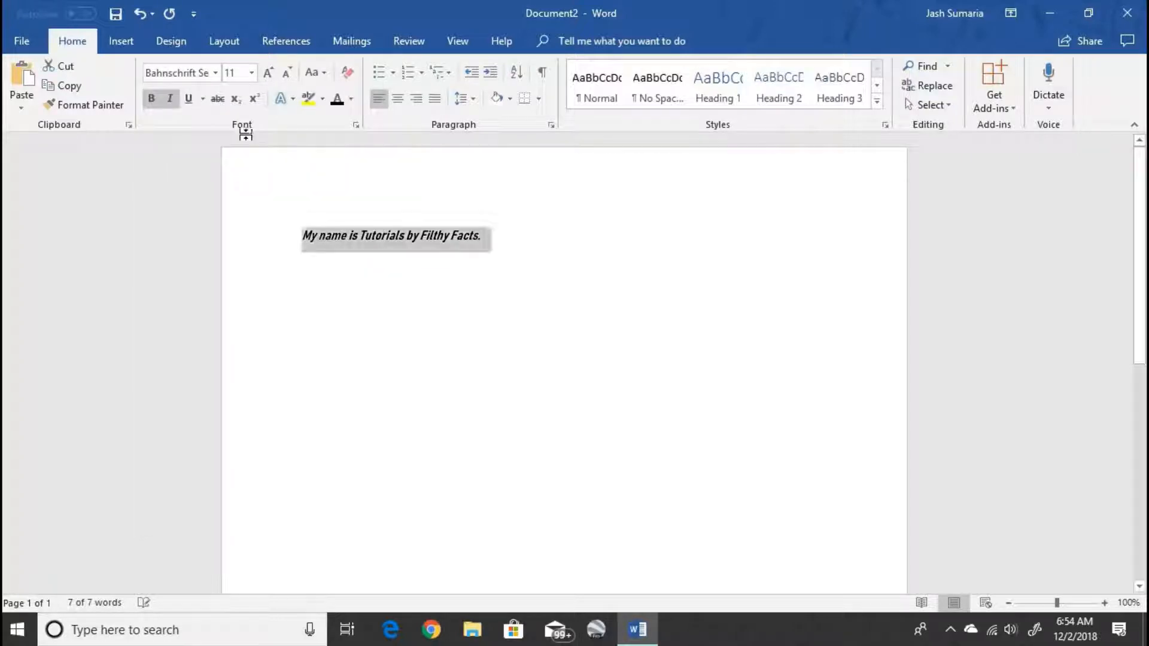
pyautogui.click(251, 72)
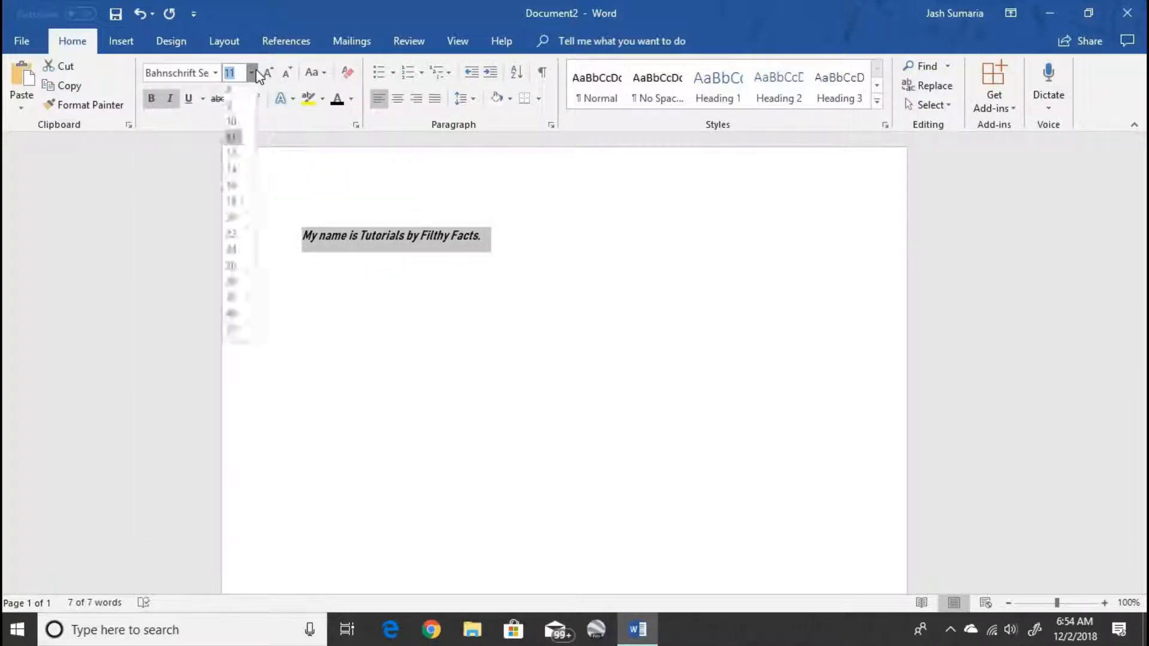
pyautogui.click(237, 187)
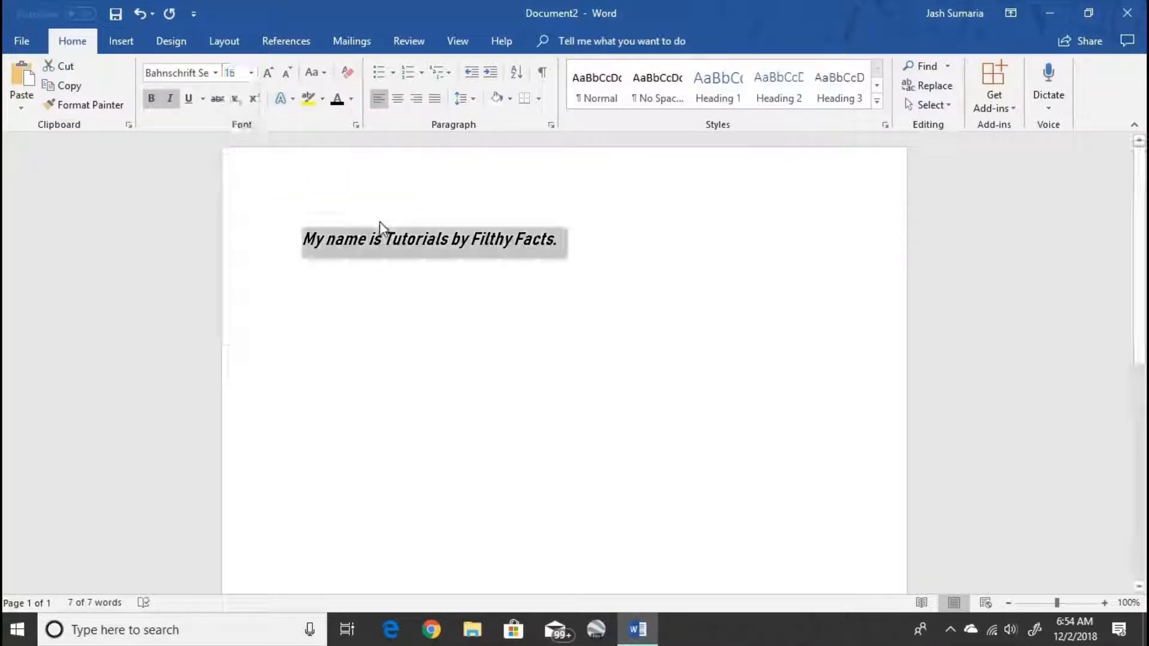
pyautogui.click(170, 98)
pyautogui.click(577, 229)
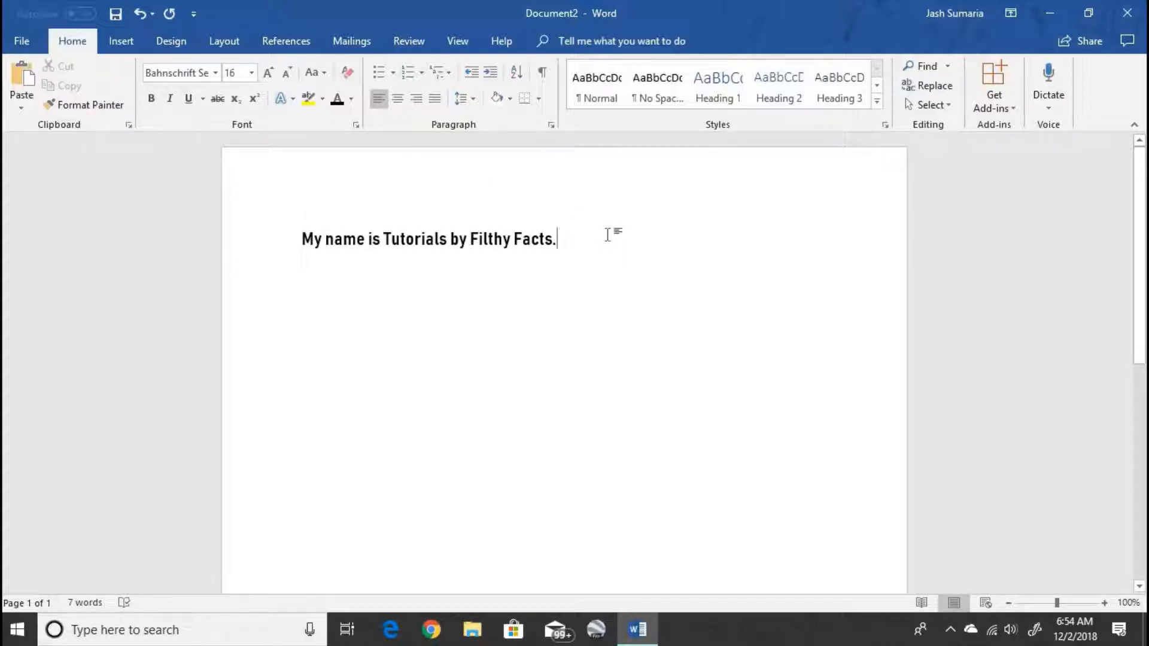
pyautogui.click(227, 243)
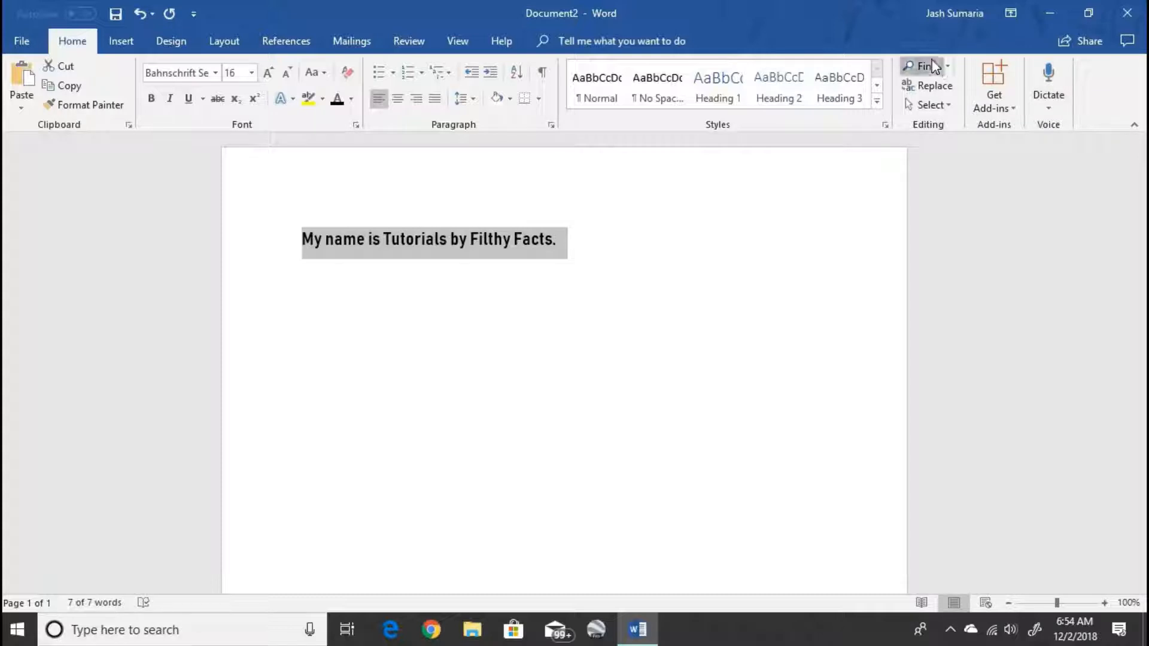
pyautogui.click(924, 66)
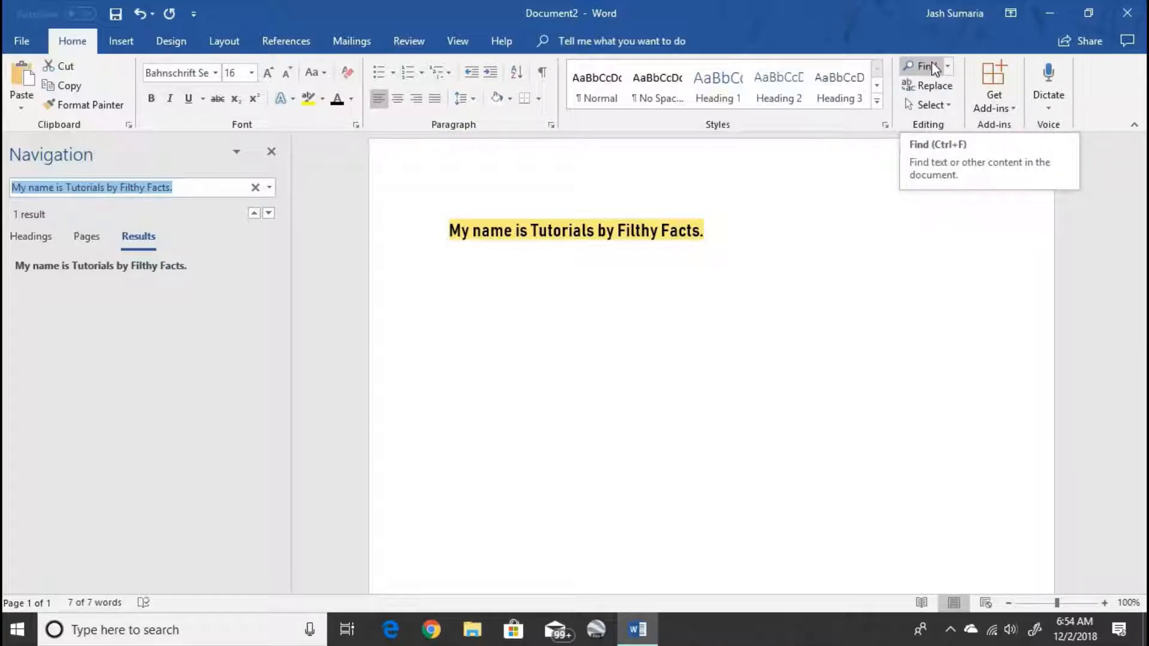
pyautogui.click(271, 153)
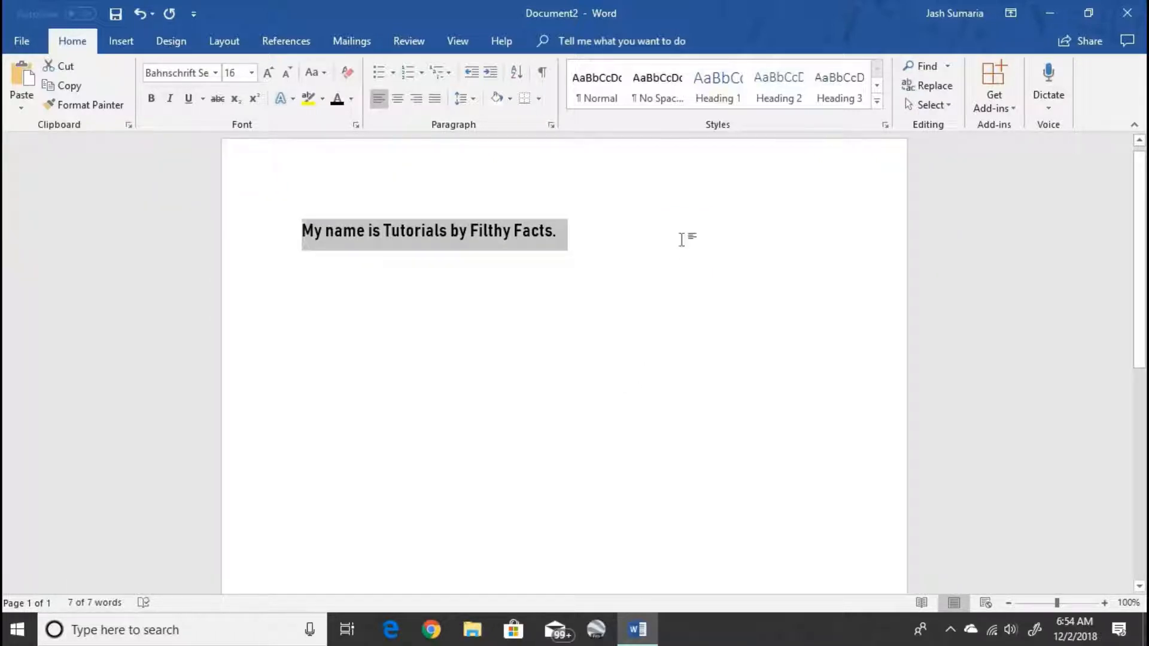
pyautogui.moveTo(682, 240); pyautogui.dragTo(168, 195)
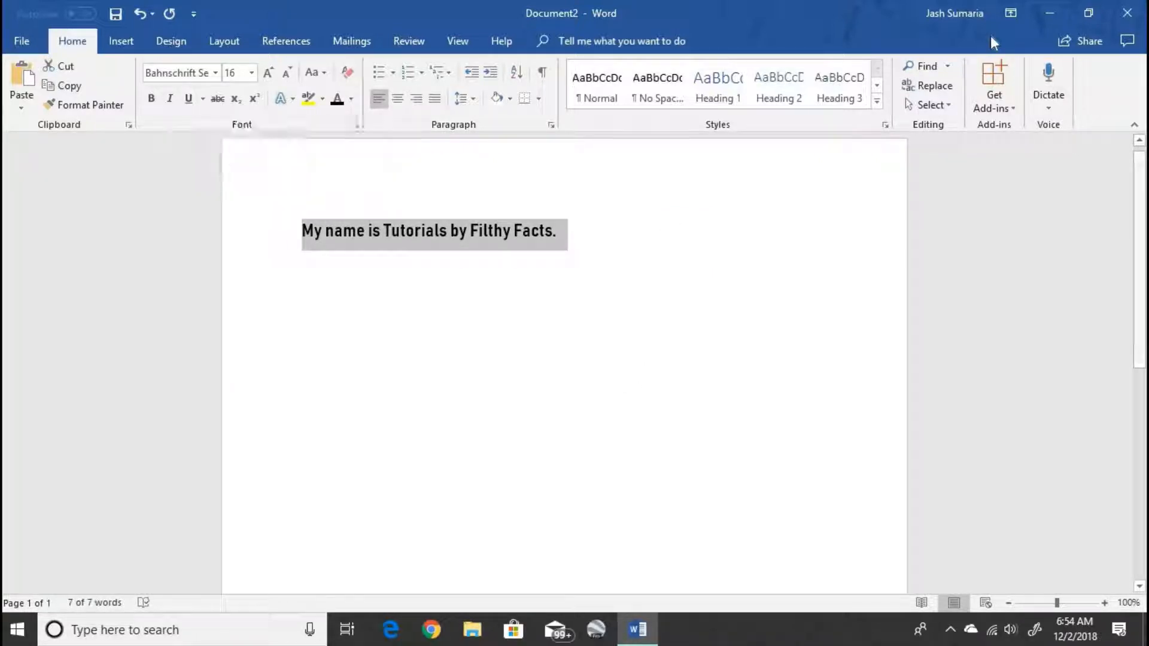
pyautogui.click(923, 89)
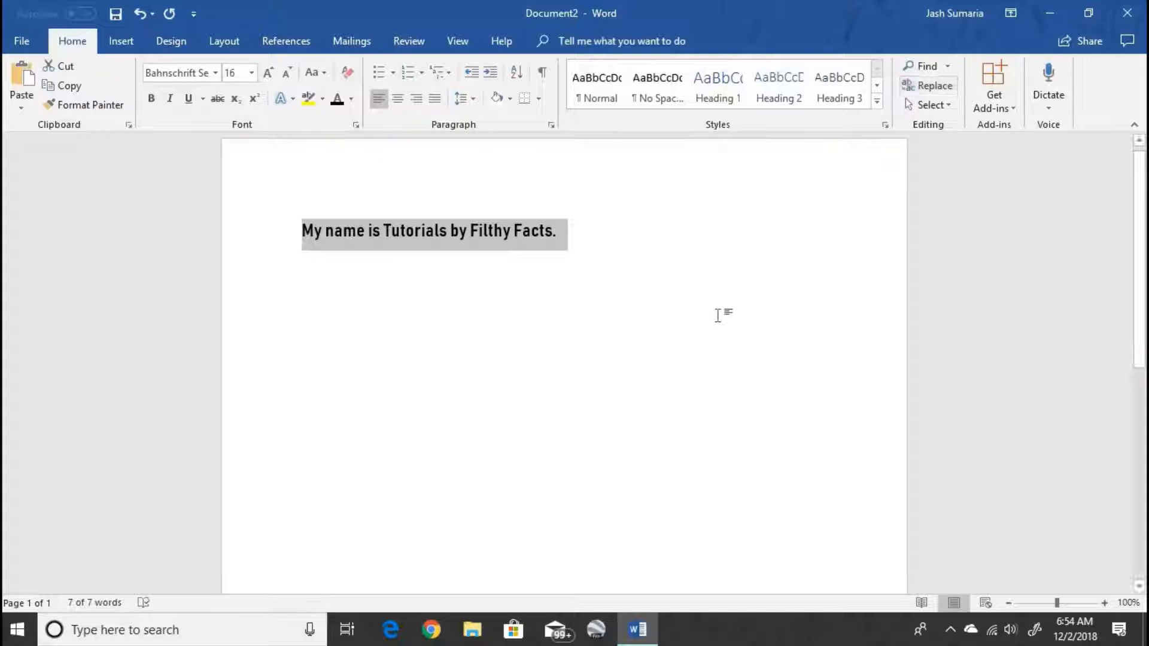
pyautogui.click(684, 236)
pyautogui.click(259, 226)
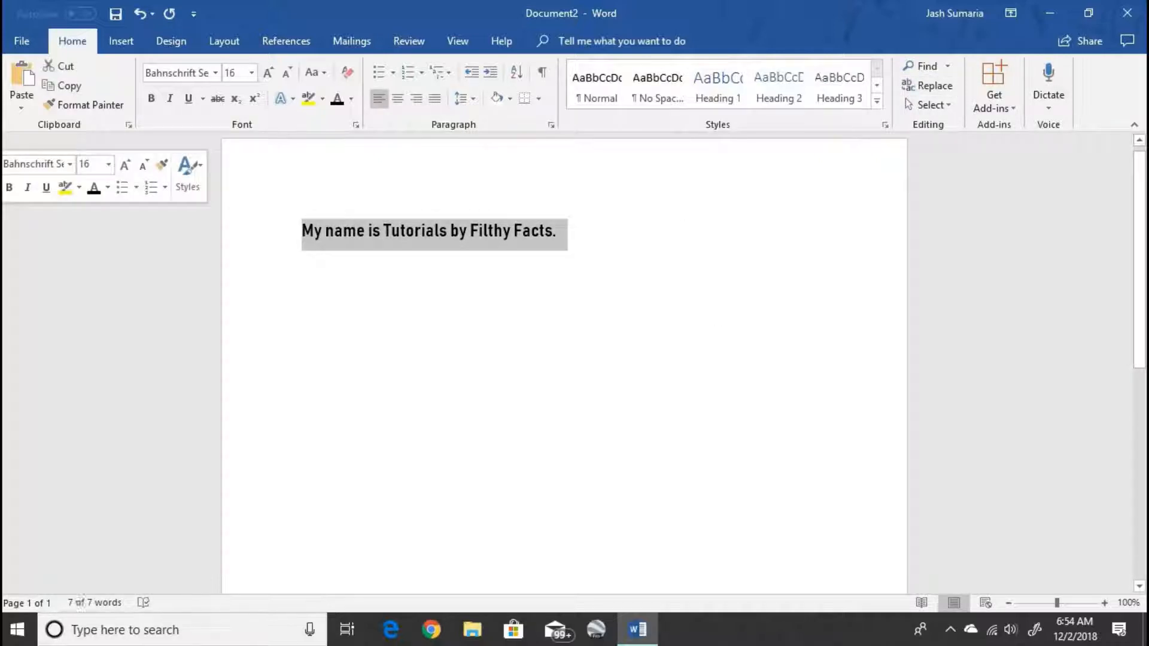
pyautogui.hotkey('ctrl', 'h')
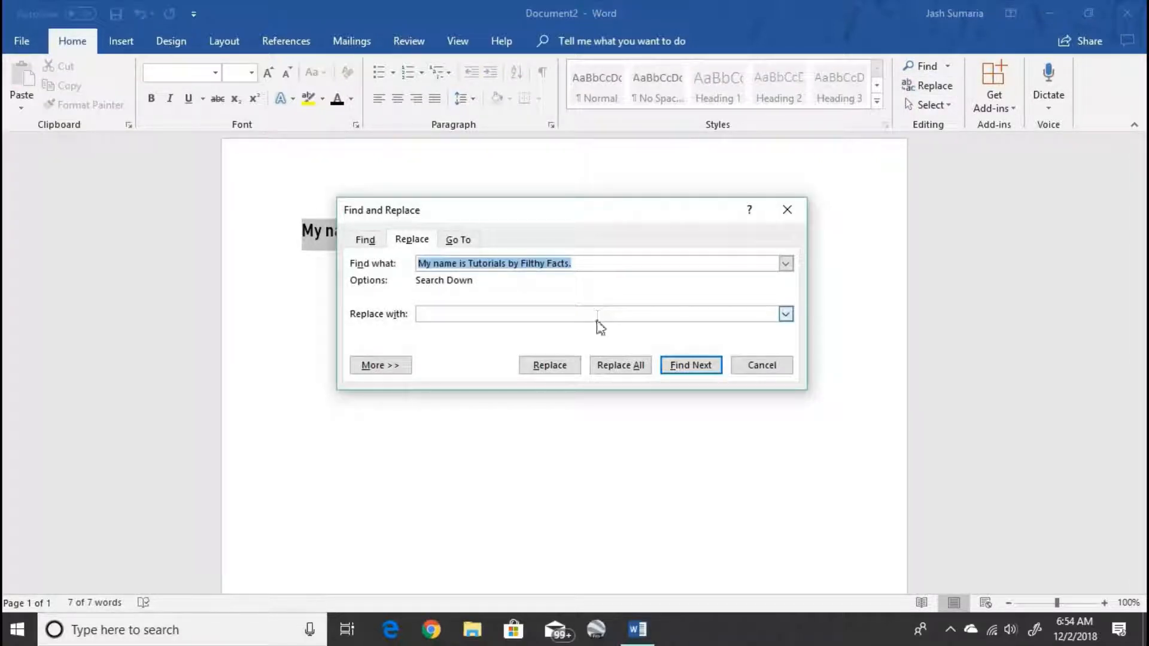
# - Replace the sentence with 'I love planes' throughout the document using Replace All
pyautogui.click(595, 320)
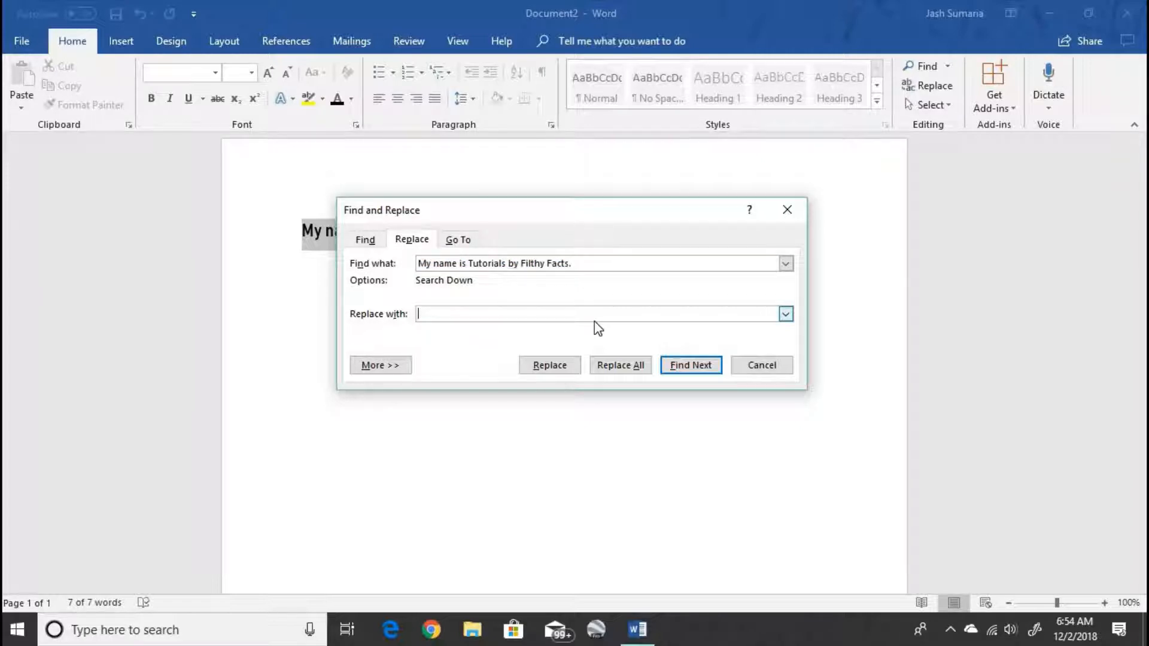
pyautogui.write('I love planes')
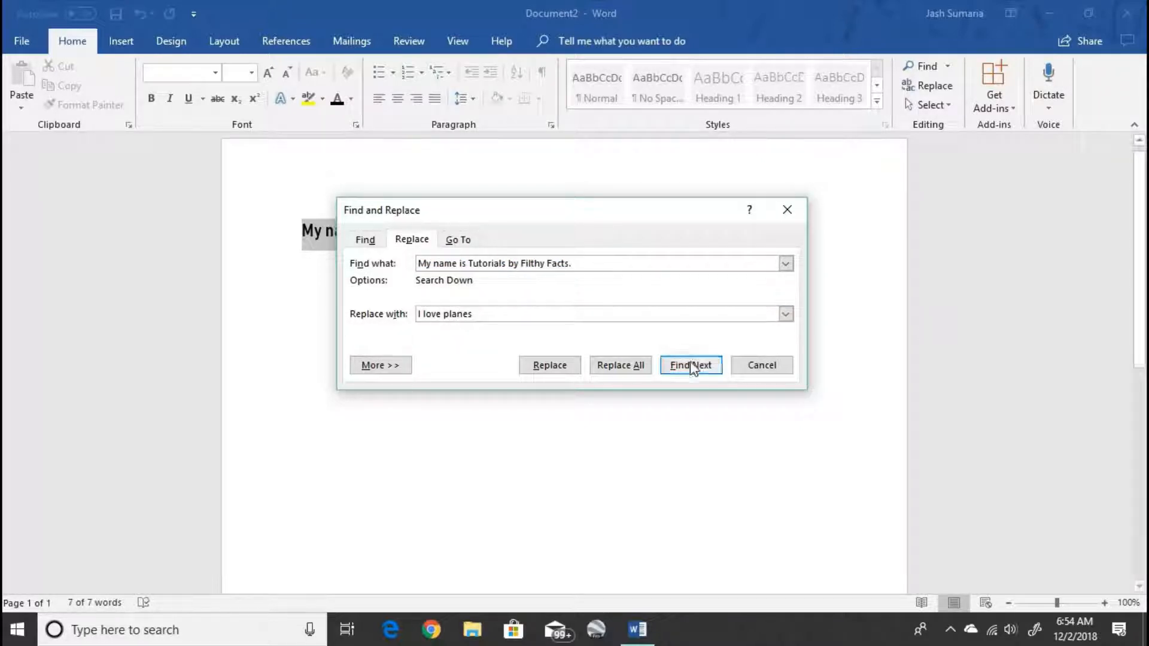
pyautogui.click(621, 365)
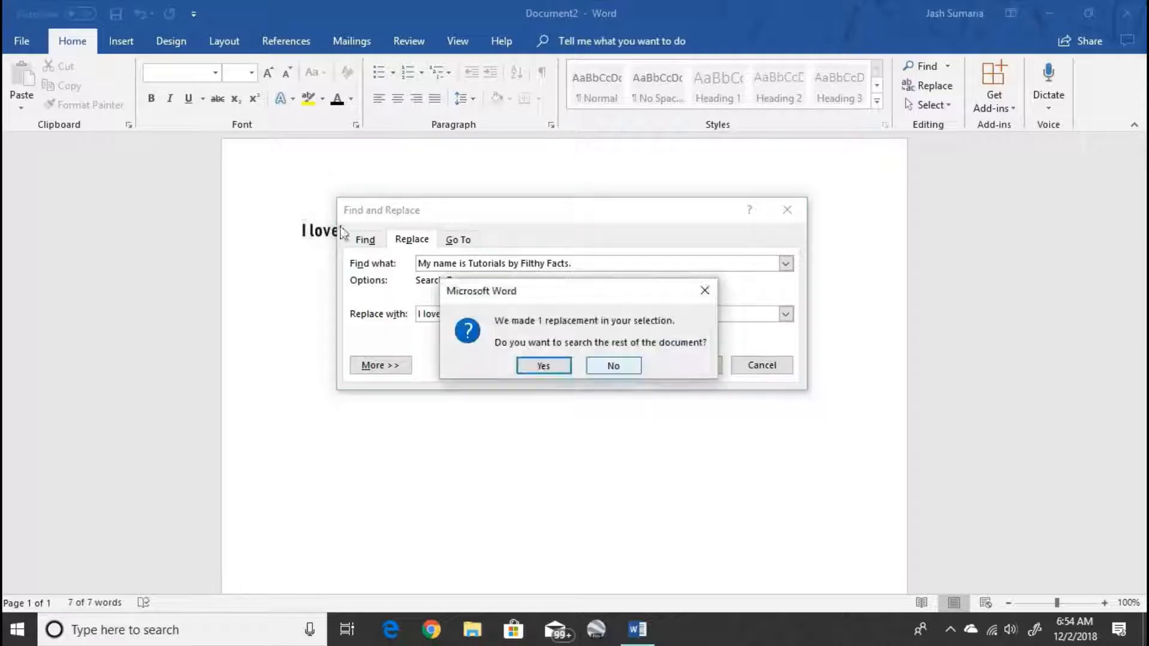
pyautogui.click(565, 368)
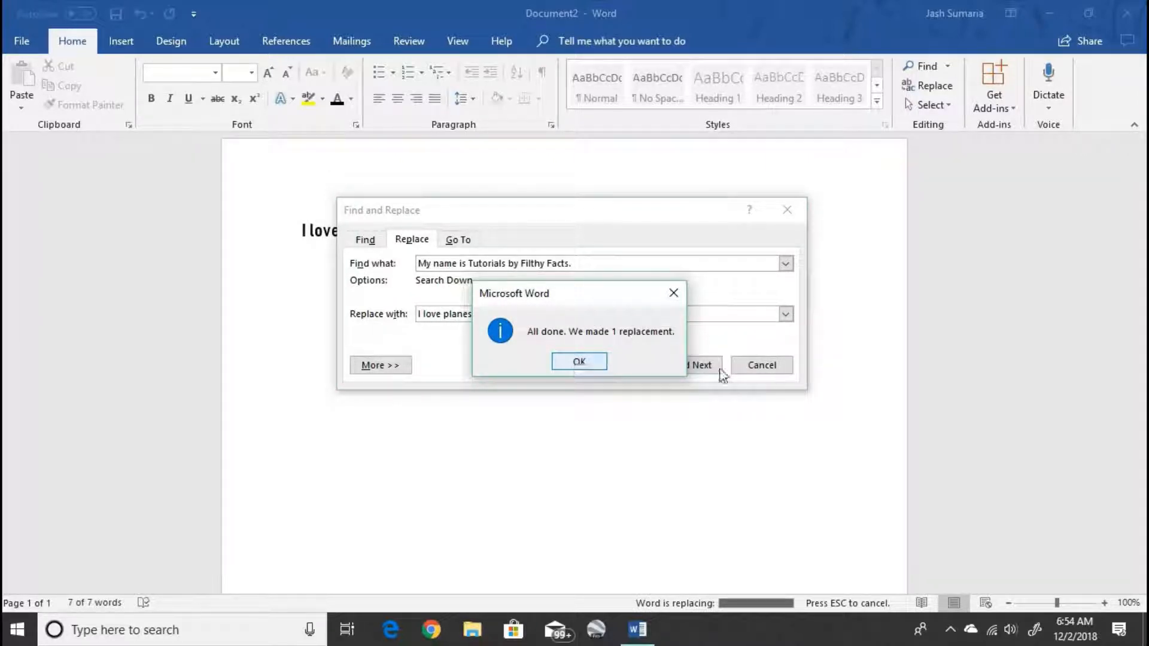
pyautogui.press('Return')
pyautogui.press('Escape')
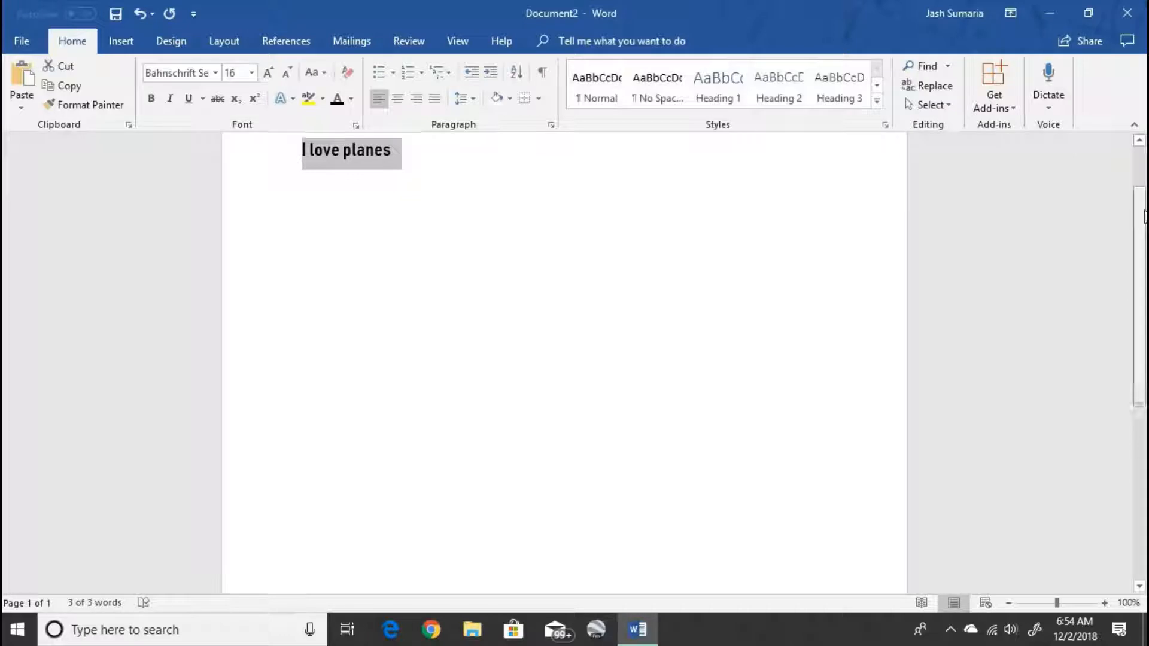
# - Deselect the replaced text and enter a '/' character in the document
pyautogui.moveTo(1143, 217); pyautogui.dragTo(1144, 175)
pyautogui.click(405, 250)
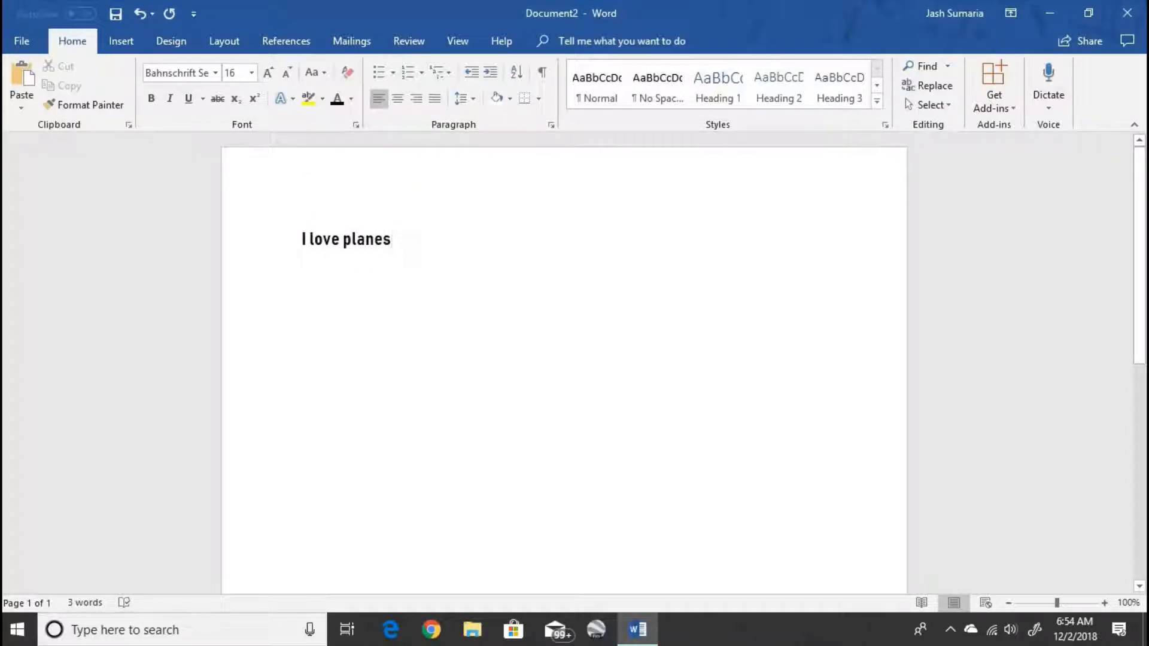
pyautogui.write('/')
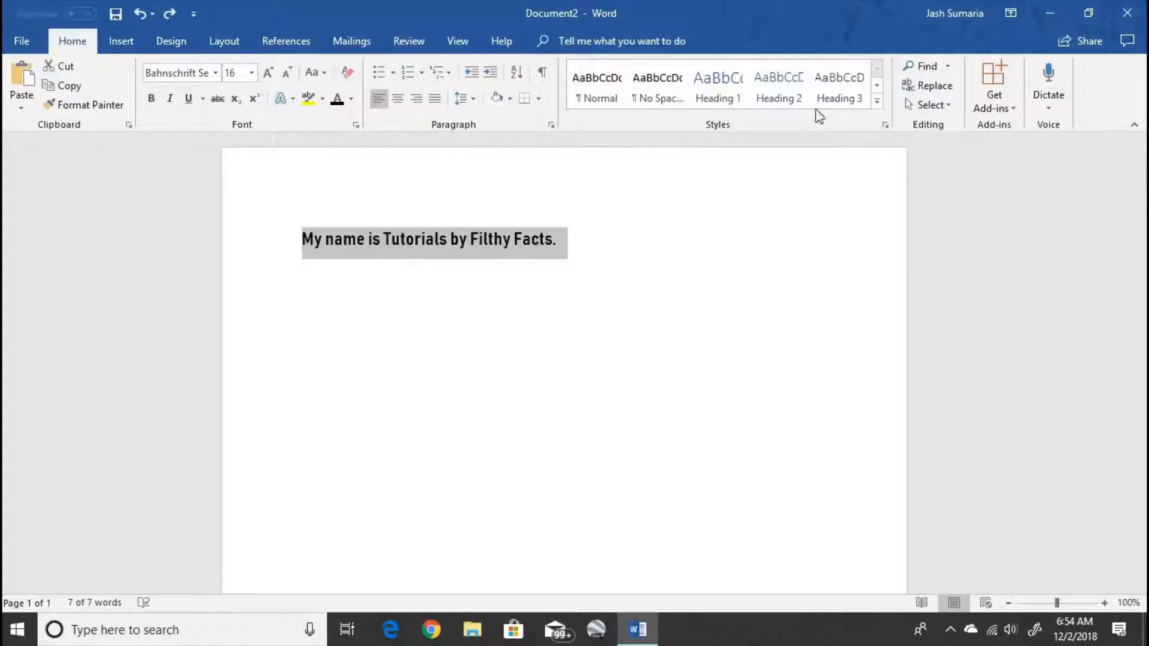
pyautogui.click(735, 179)
pyautogui.click(781, 215)
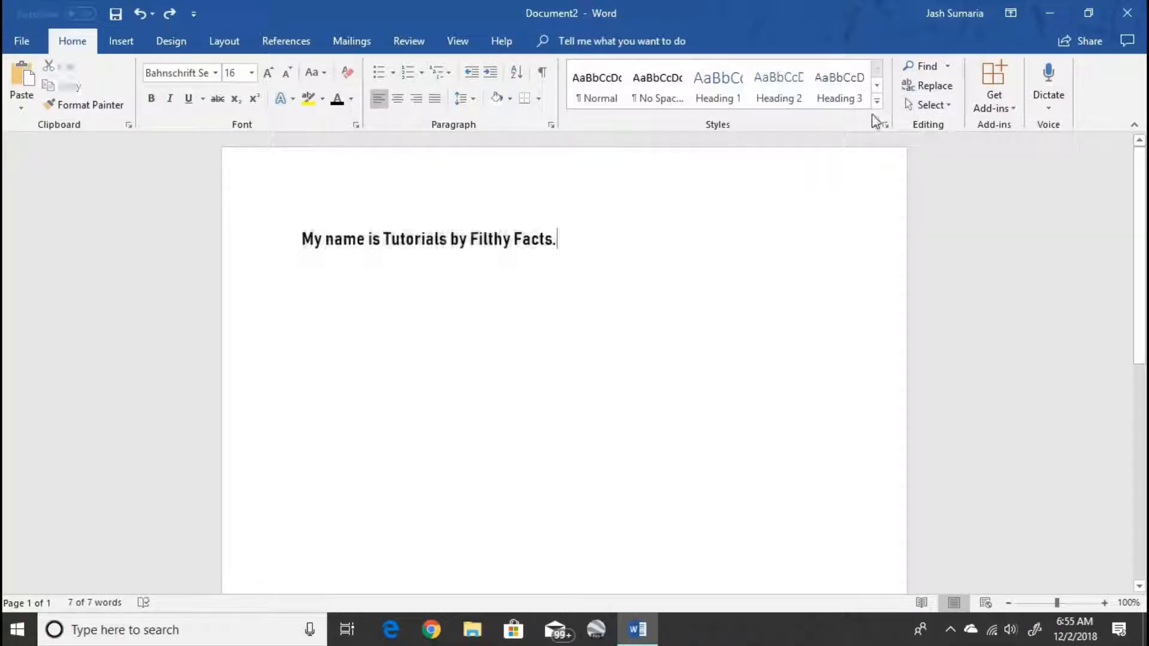
pyautogui.click(928, 106)
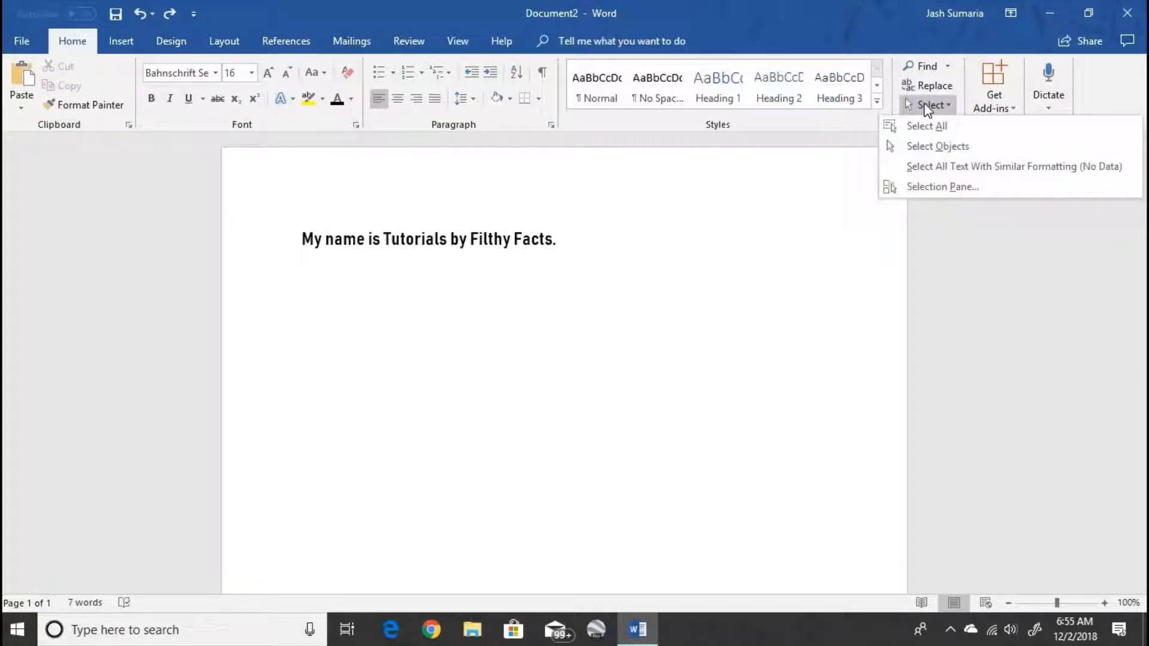
pyautogui.click(951, 146)
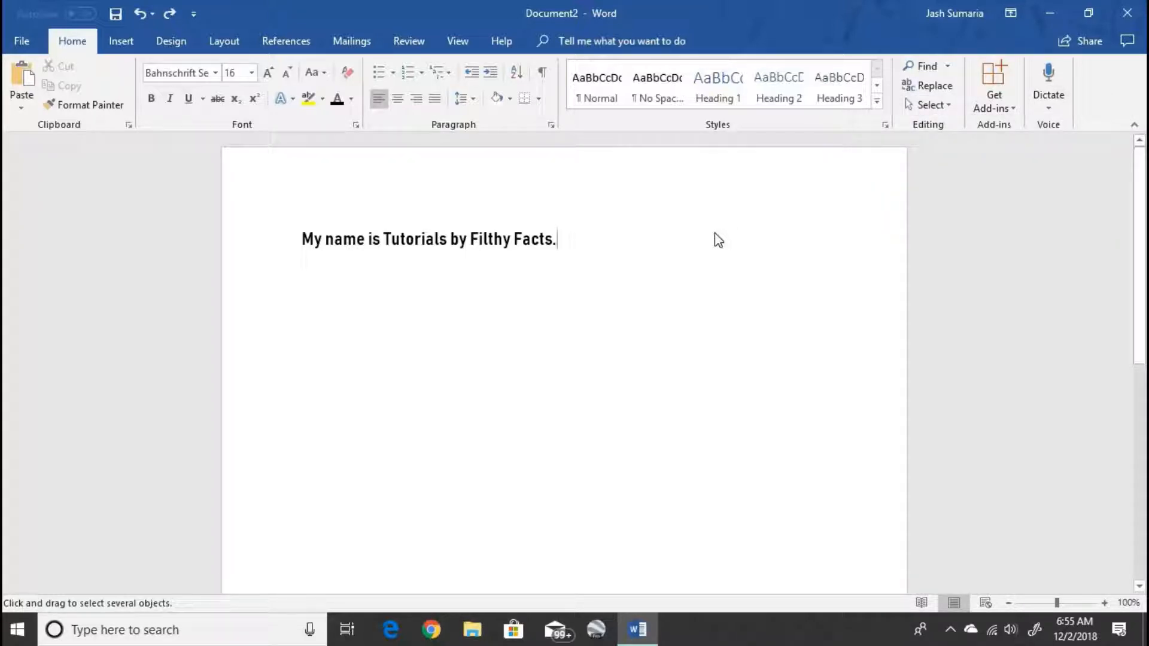
pyautogui.click(944, 109)
pyautogui.press('Escape')
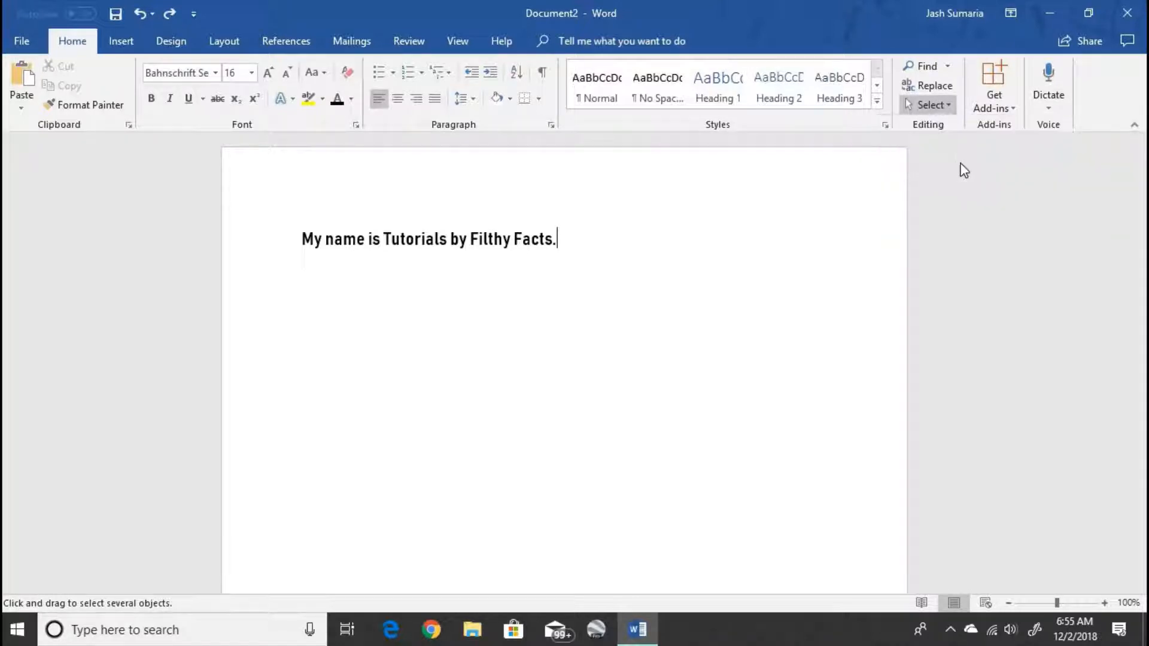
pyautogui.hotkey('ctrl', 'a')
pyautogui.click(710, 227)
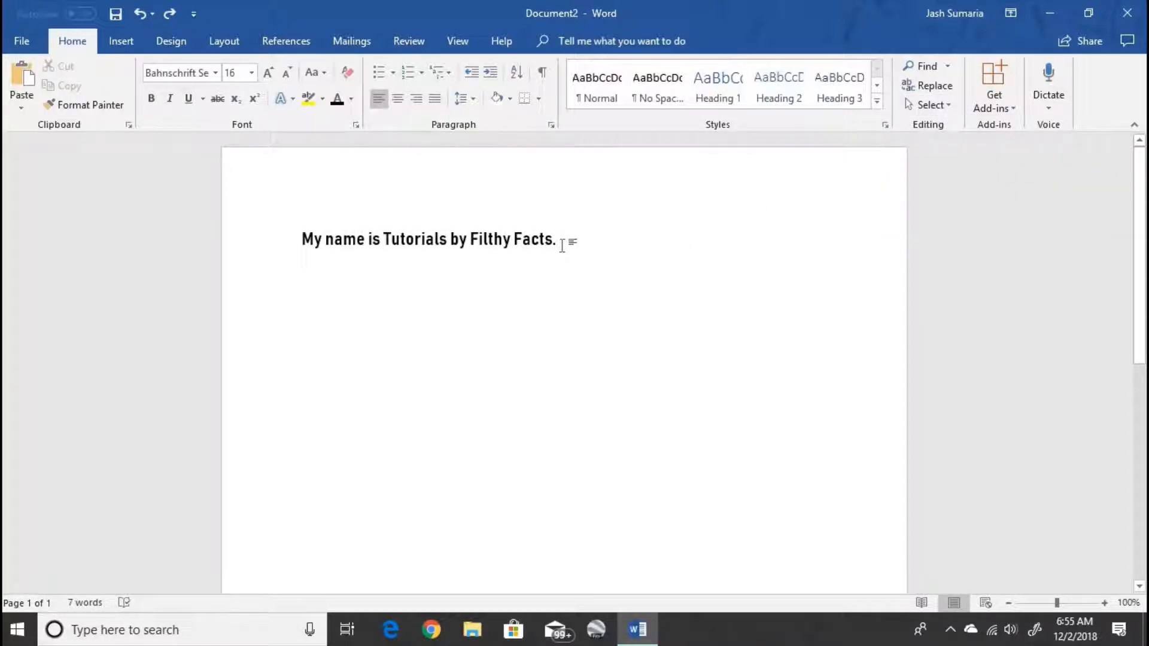
pyautogui.click(1009, 109)
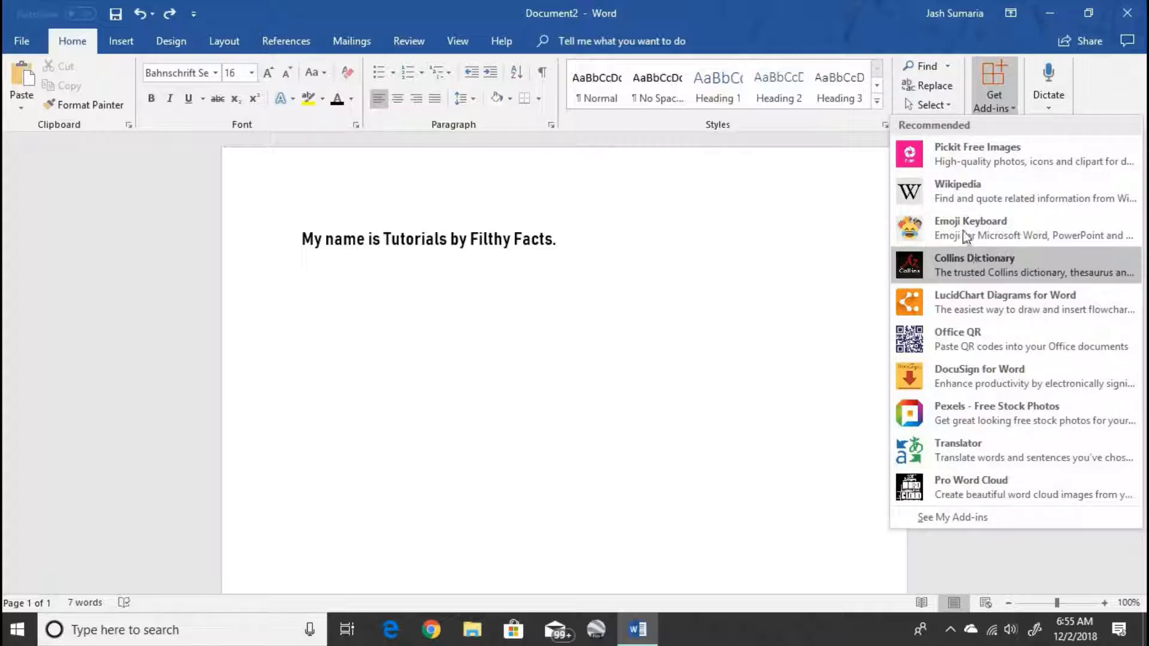
pyautogui.click(781, 273)
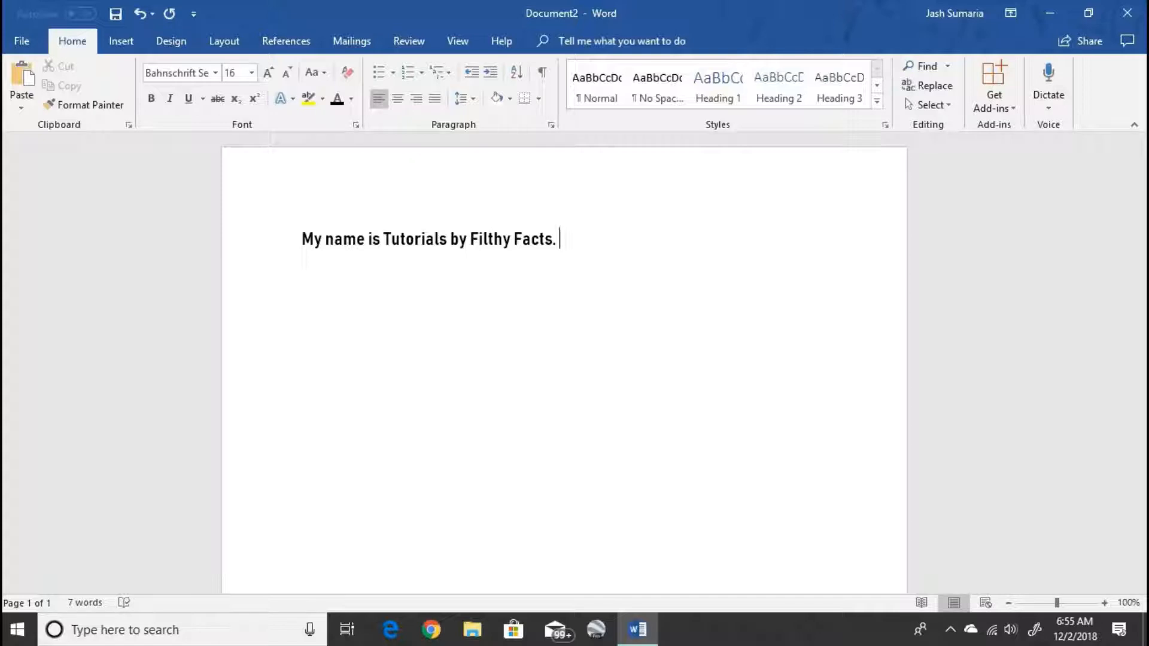
pyautogui.press('super+period')
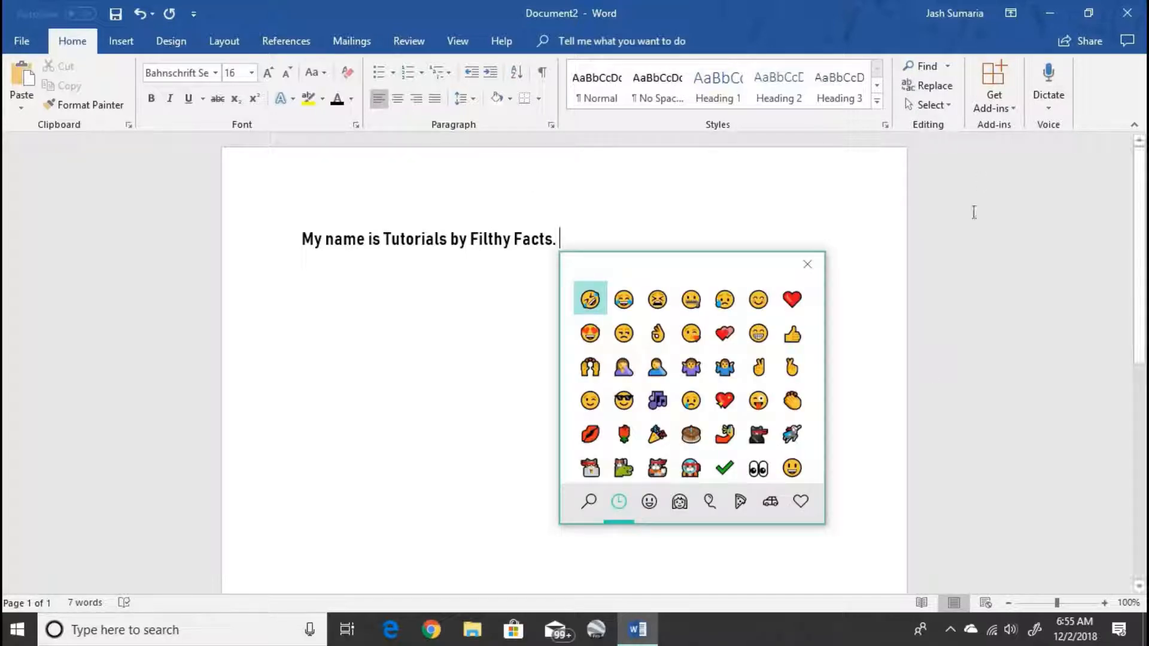
pyautogui.press('Escape')
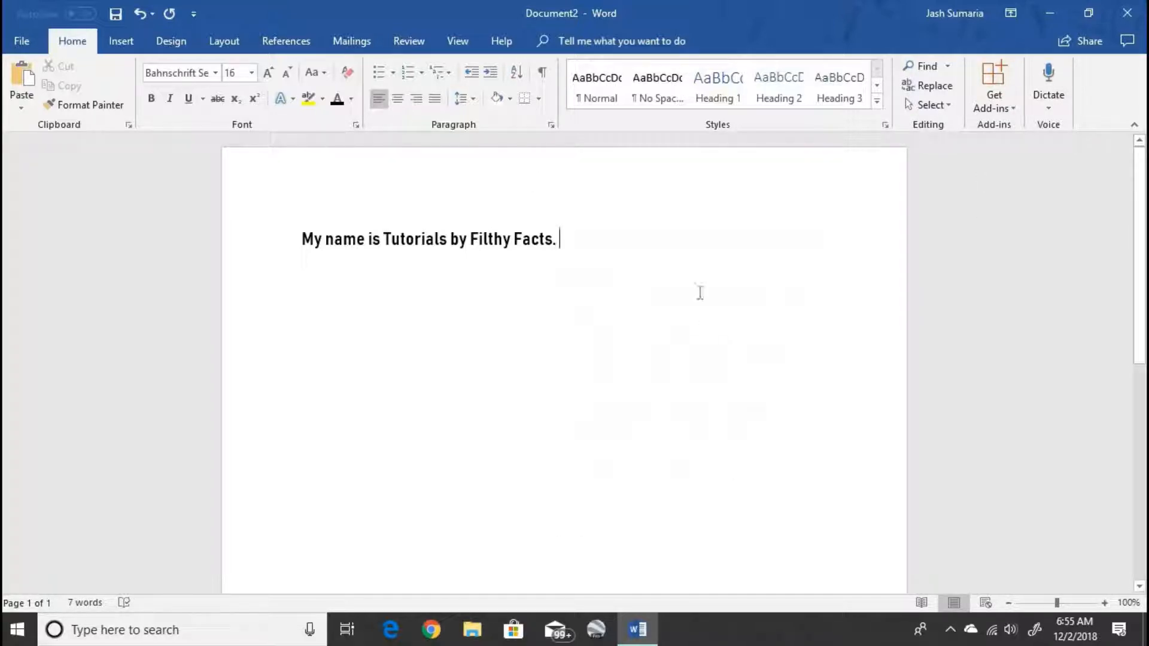
pyautogui.press('super+period')
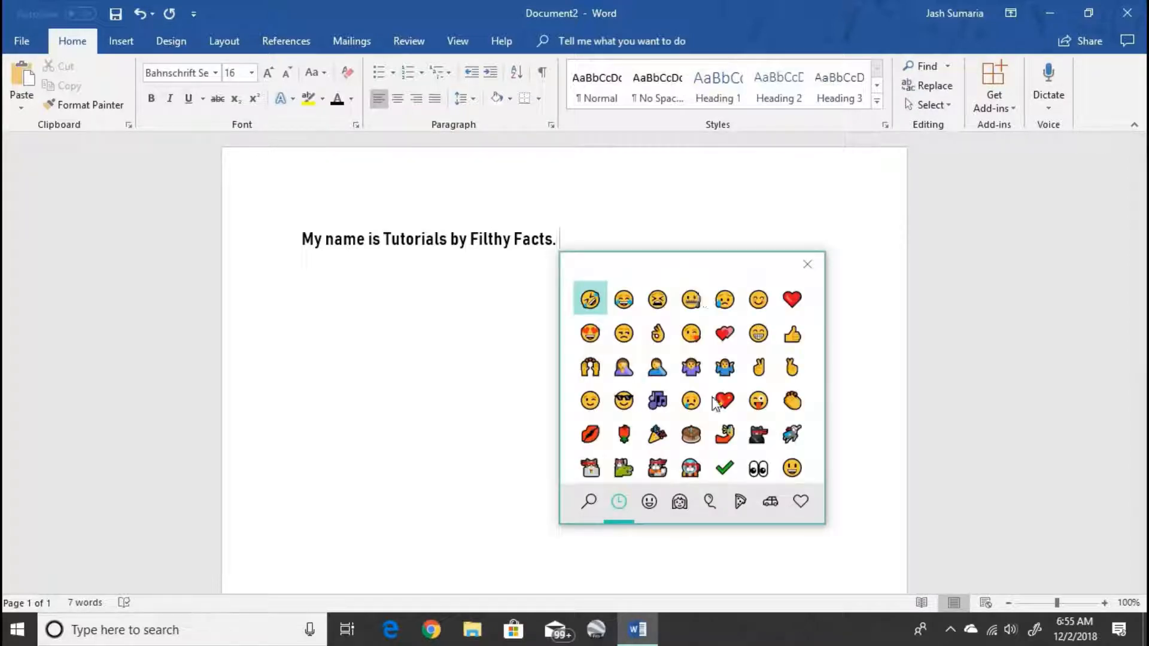
pyautogui.click(725, 466)
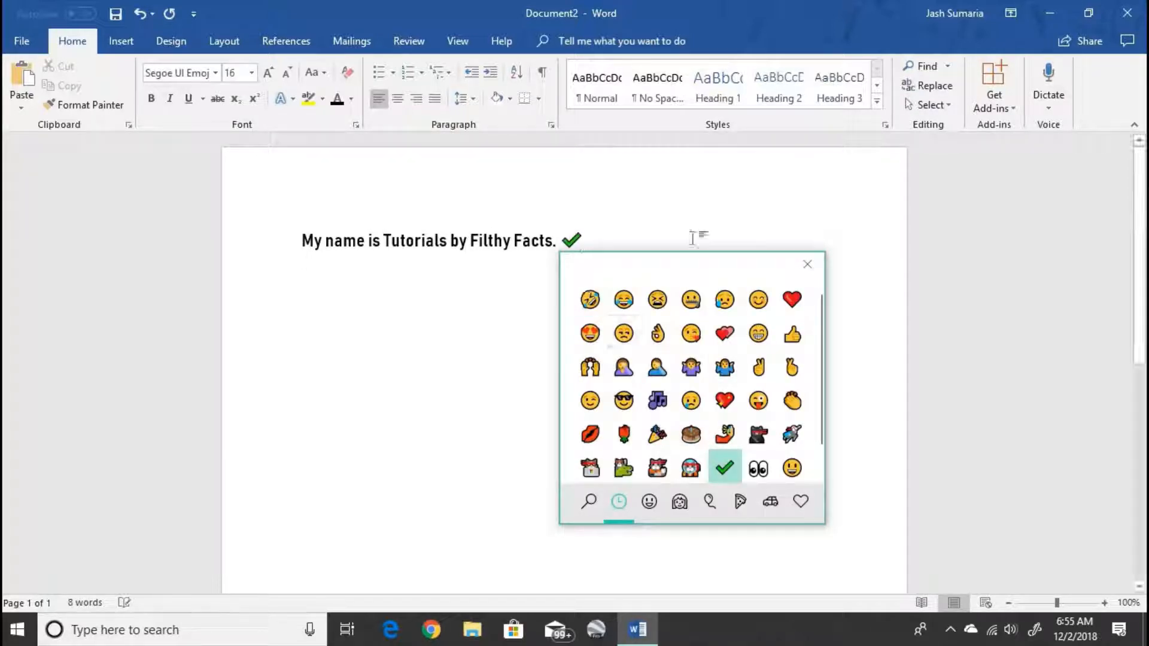
pyautogui.click(816, 266)
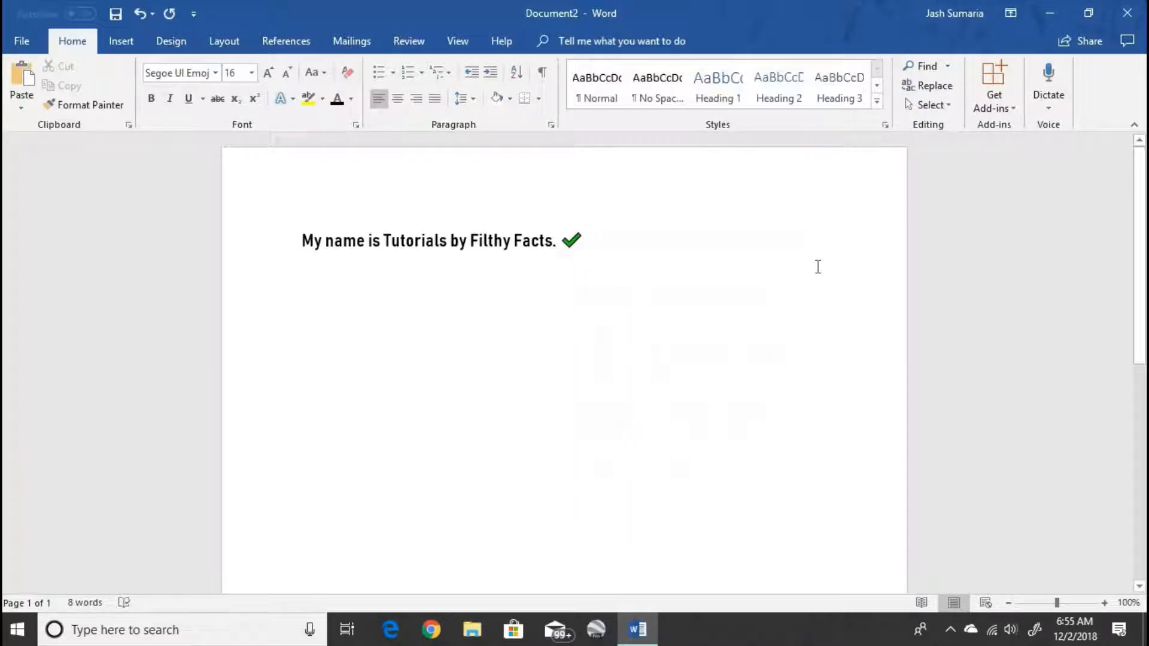
pyautogui.press('BackSpace')
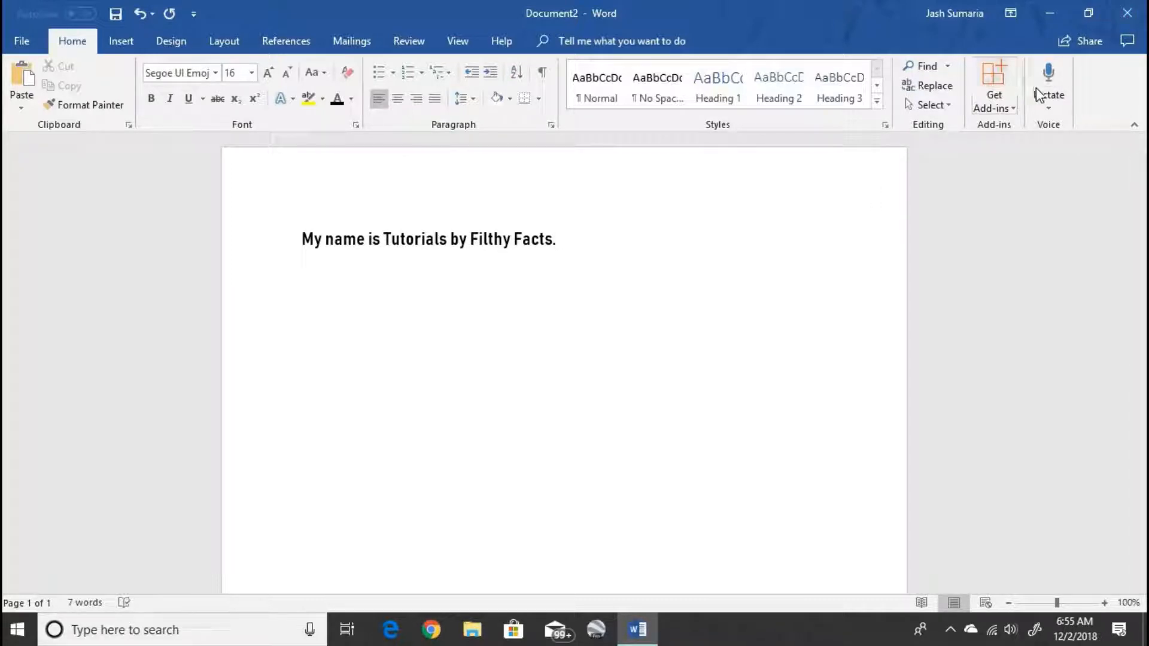
pyautogui.click(1048, 74)
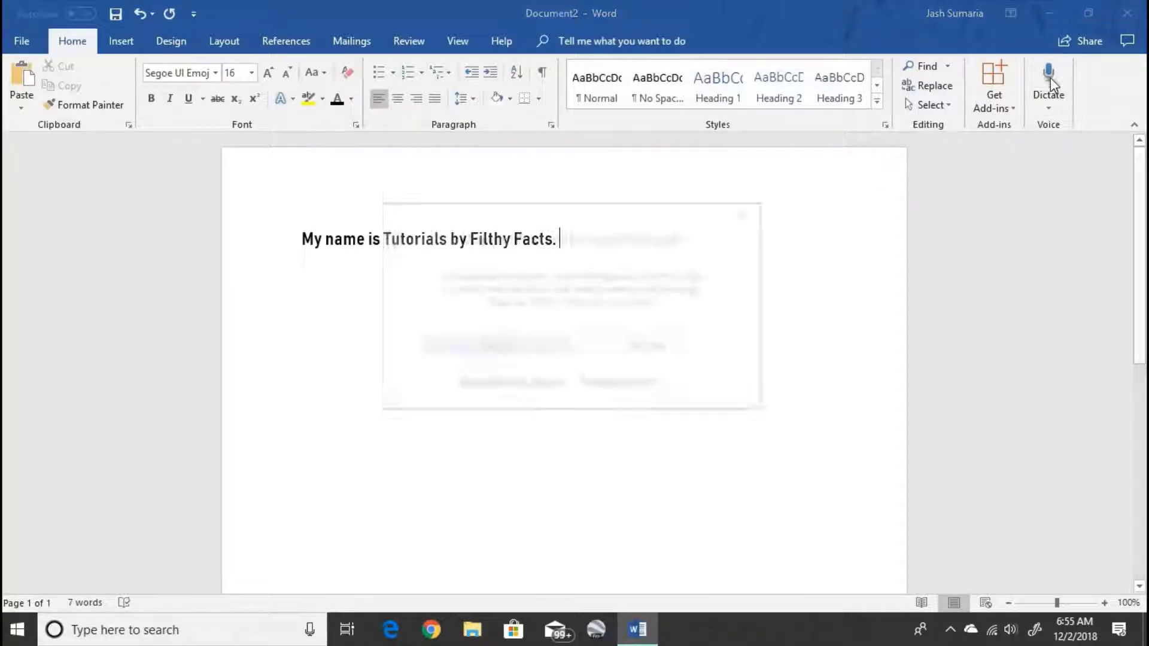
pyautogui.click(534, 352)
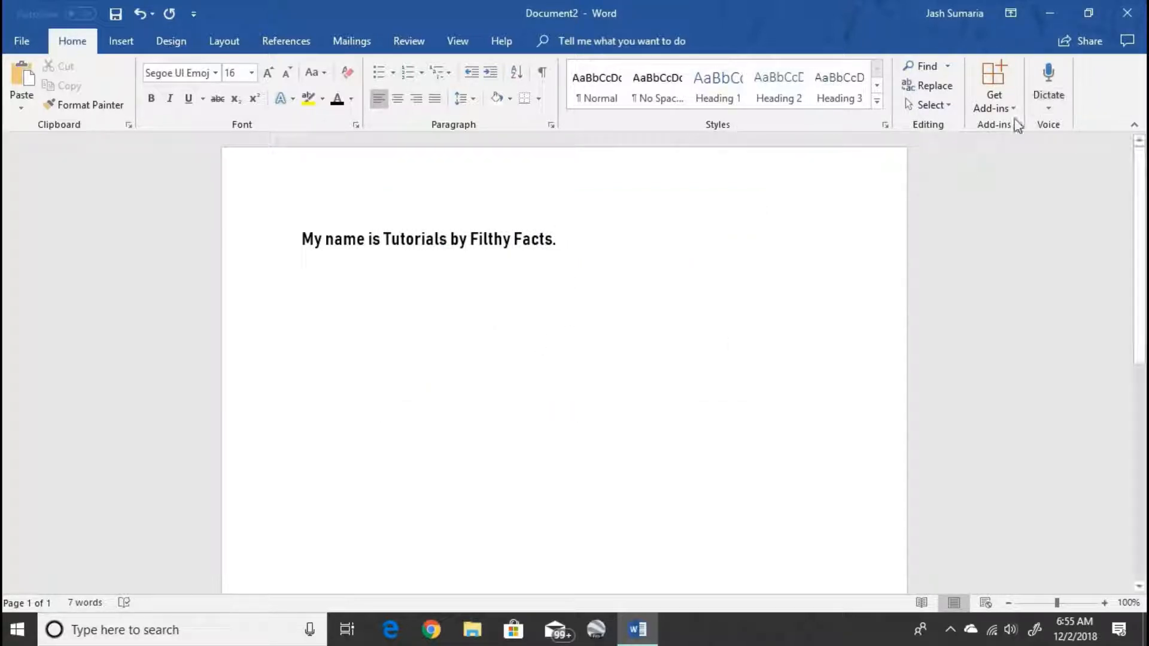
pyautogui.click(1057, 107)
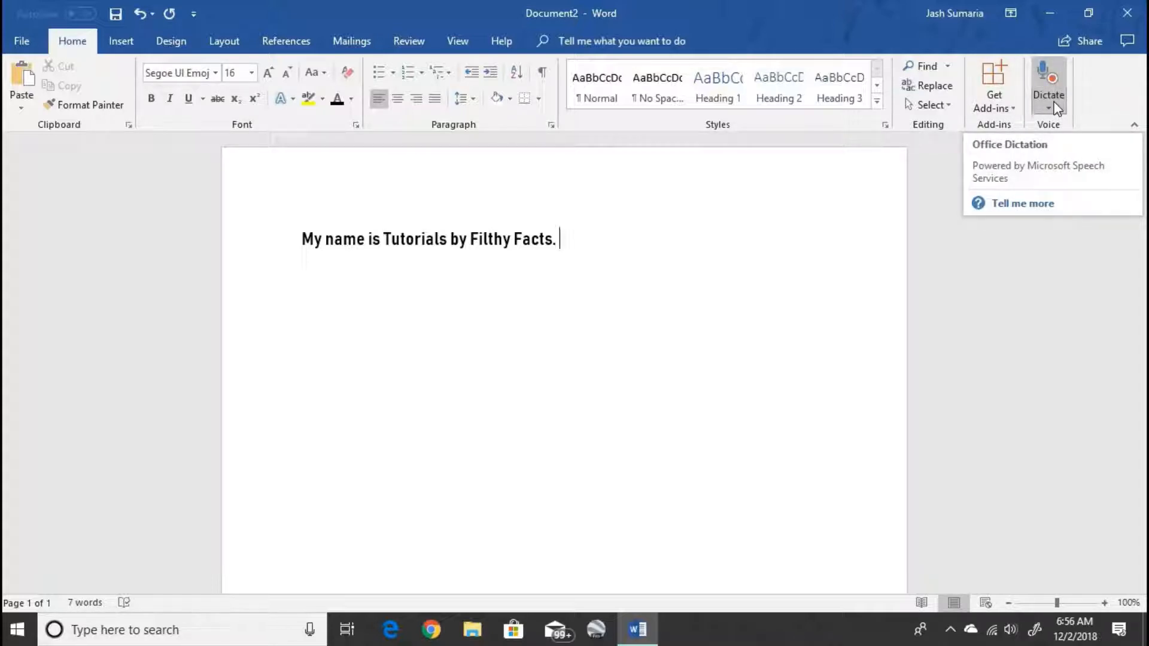
pyautogui.click(1056, 107)
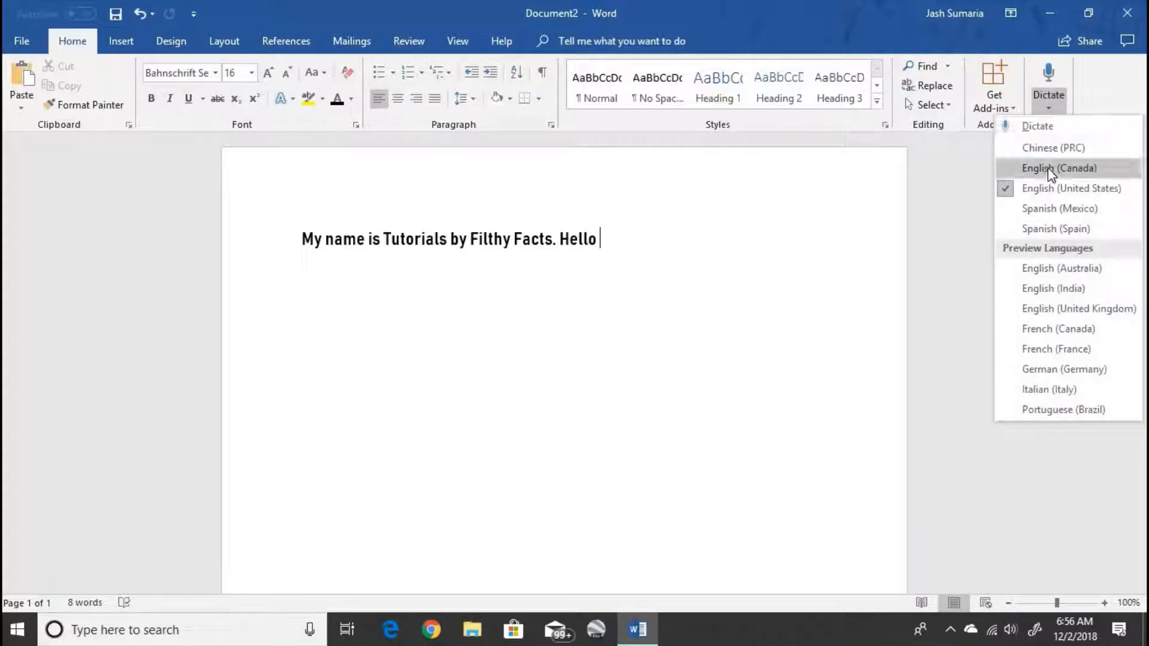
pyautogui.click(1060, 87)
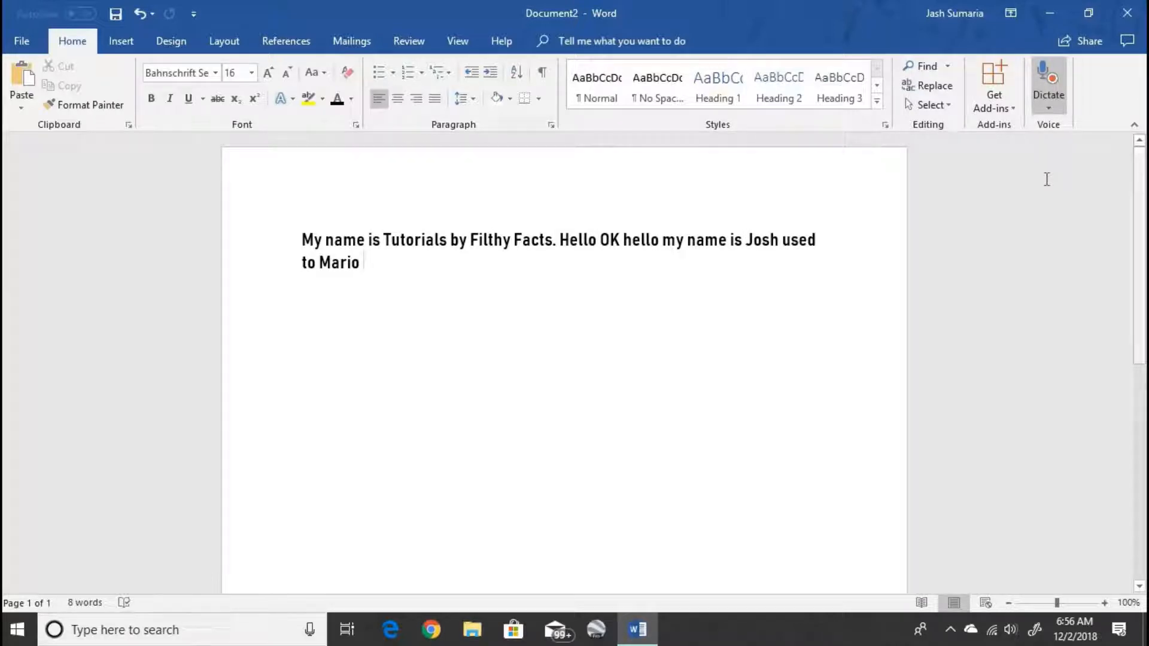
pyautogui.moveTo(507, 224); pyautogui.dragTo(572, 197)
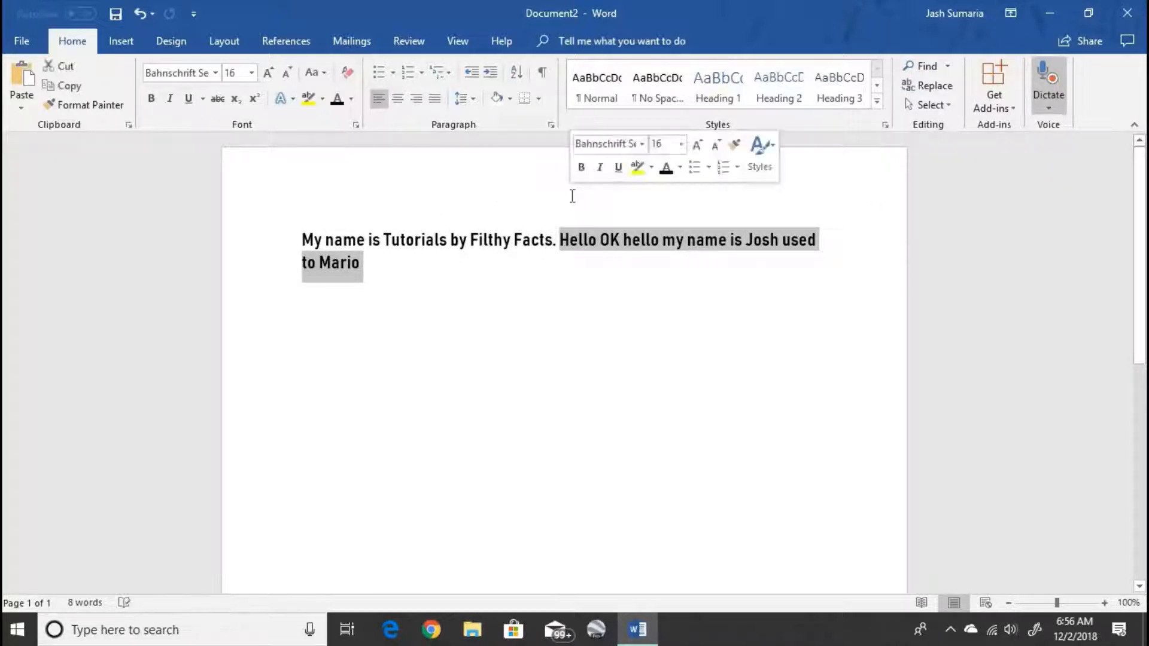
pyautogui.press('BackSpace')
pyautogui.press('BackSpace')
pyautogui.press('BackSpace')
pyautogui.press('BackSpace')
pyautogui.press('BackSpace')
pyautogui.press('BackSpace')
pyautogui.press('BackSpace')
pyautogui.press('BackSpace')
pyautogui.press('BackSpace')
pyautogui.press('BackSpace')
pyautogui.press('BackSpace')
pyautogui.press('BackSpace')
pyautogui.press('BackSpace')
pyautogui.press('BackSpace')
pyautogui.press('BackSpace')
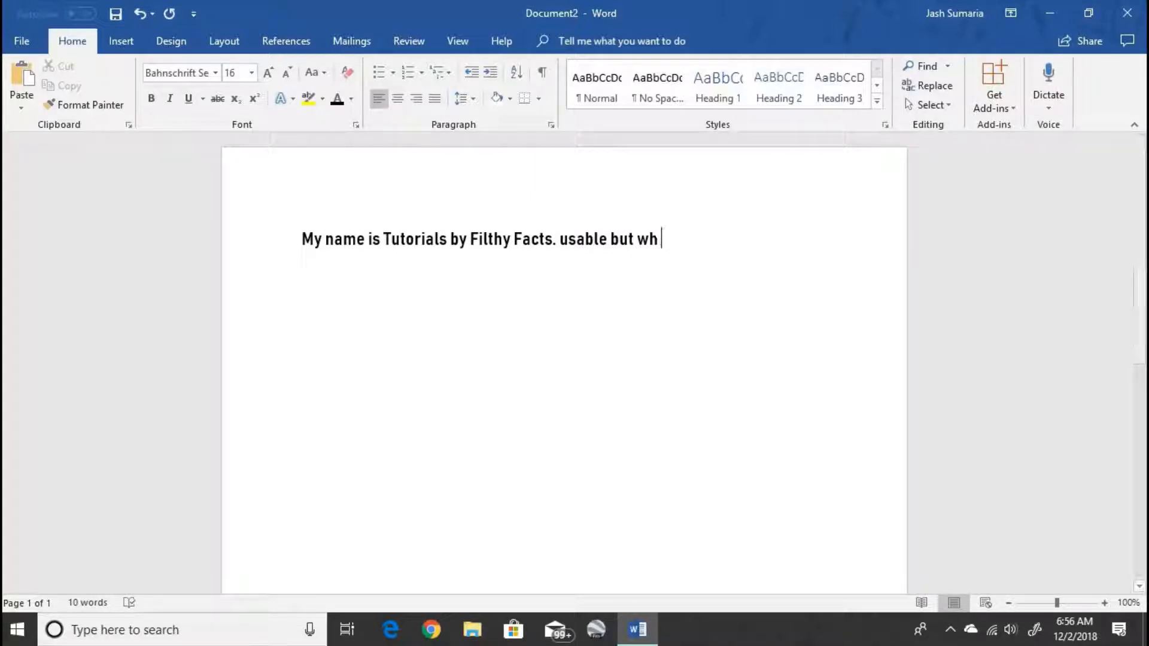